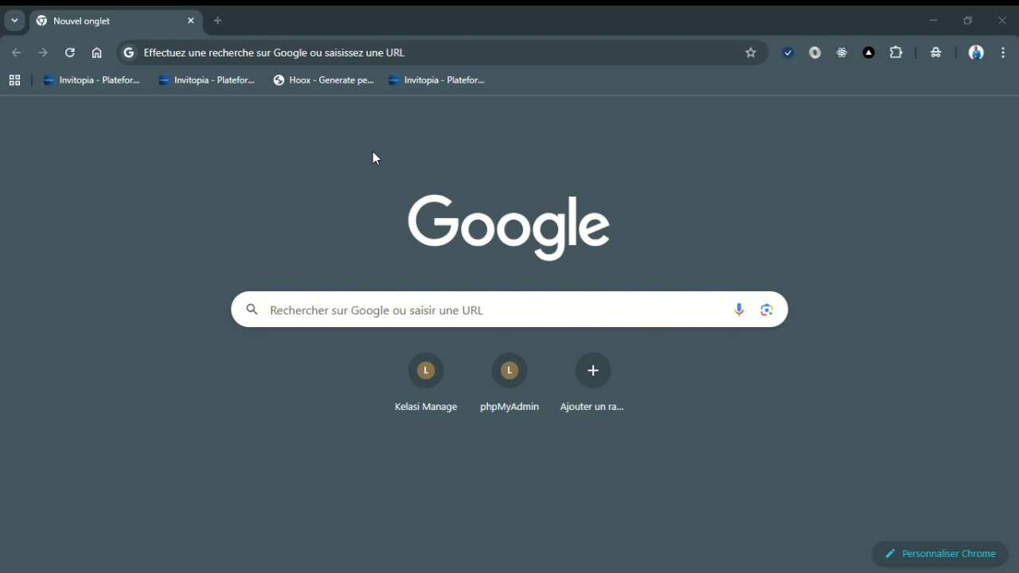
left_click(424, 53)
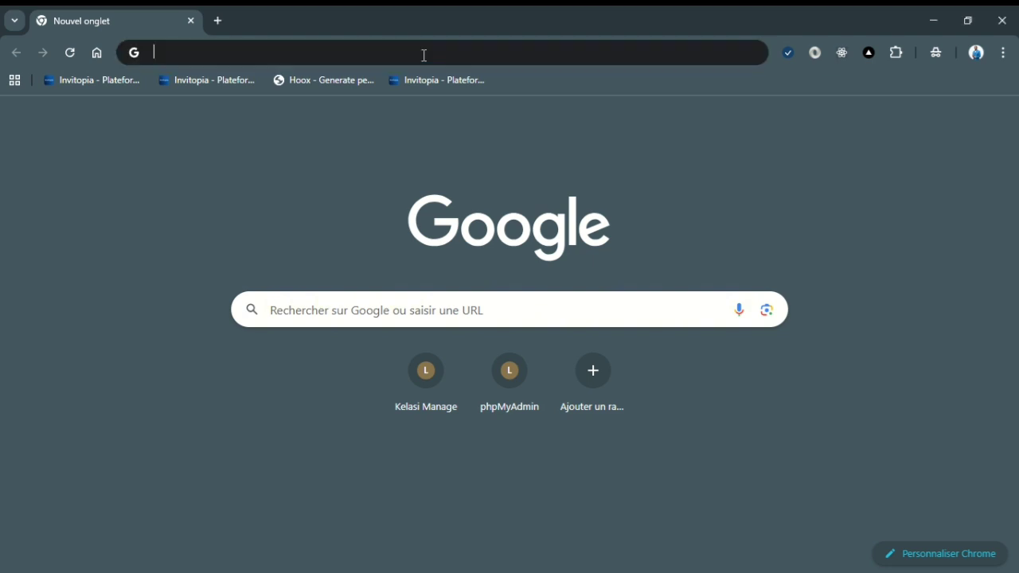
type("ww")
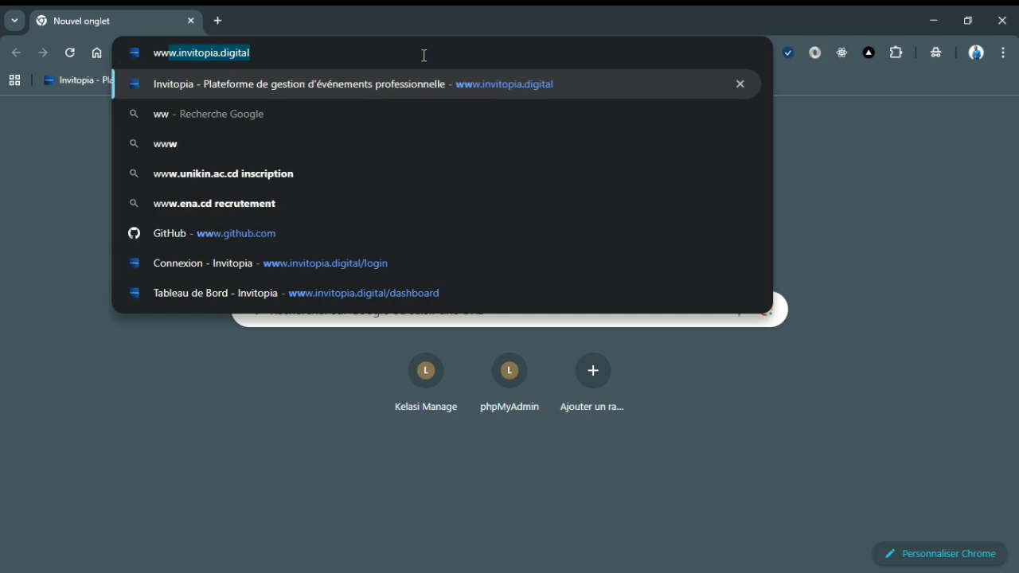
key("Return")
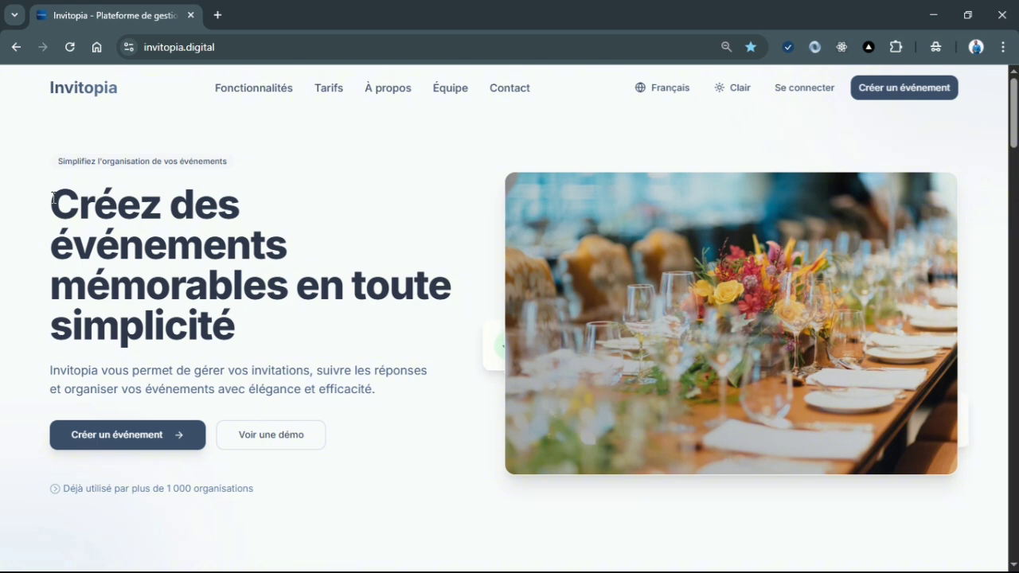
left_click(792, 94)
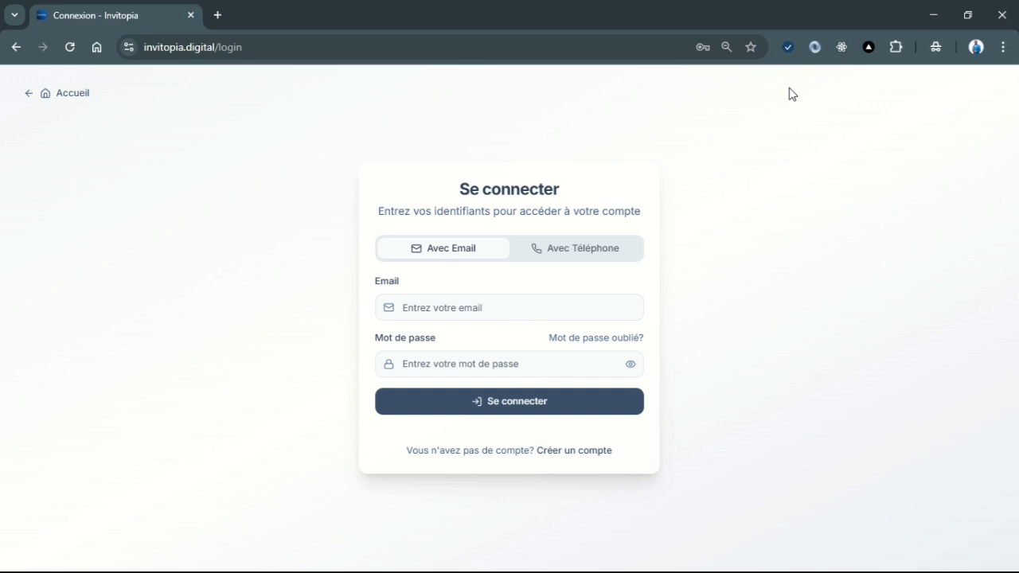
- Examine the account registration form with its name, email and password fields, and return to the sign-in page
left_click(562, 451)
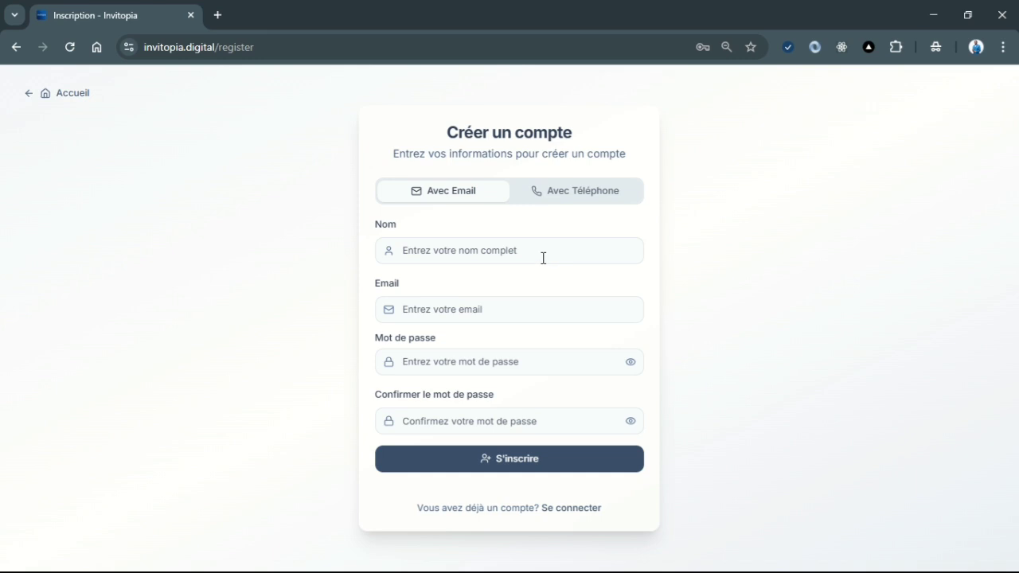
left_click(516, 258)
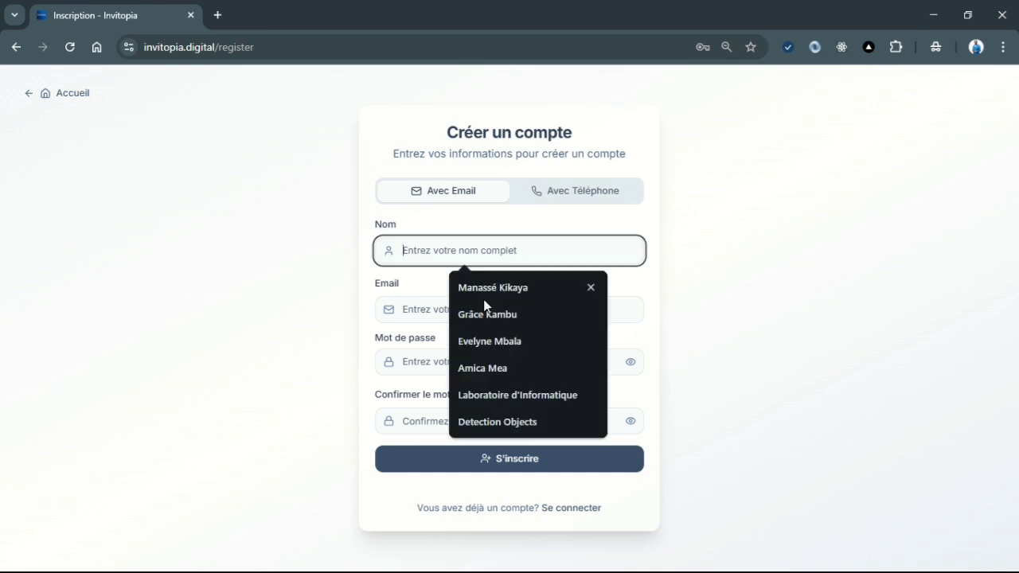
left_click(437, 294)
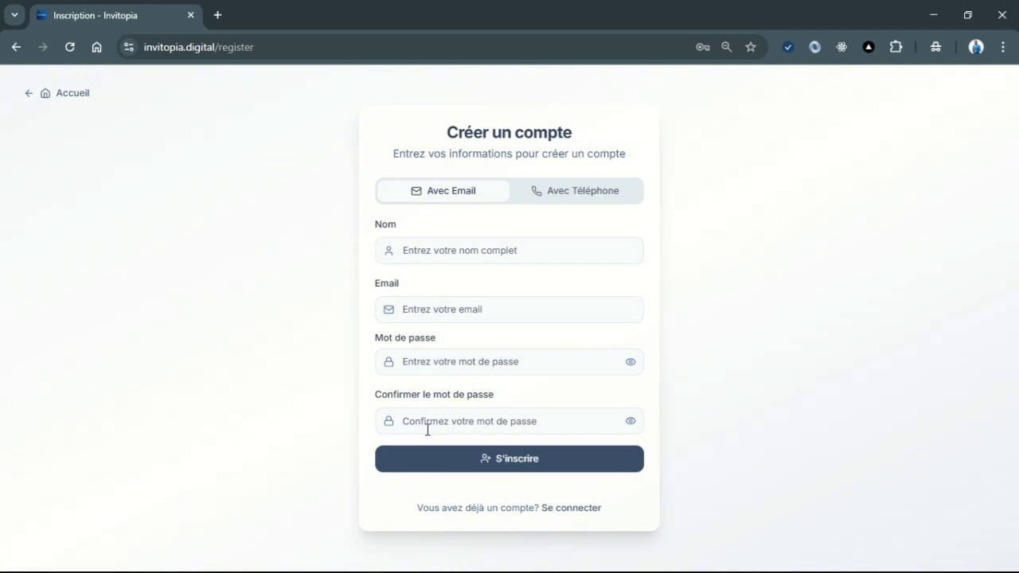
left_click(500, 469)
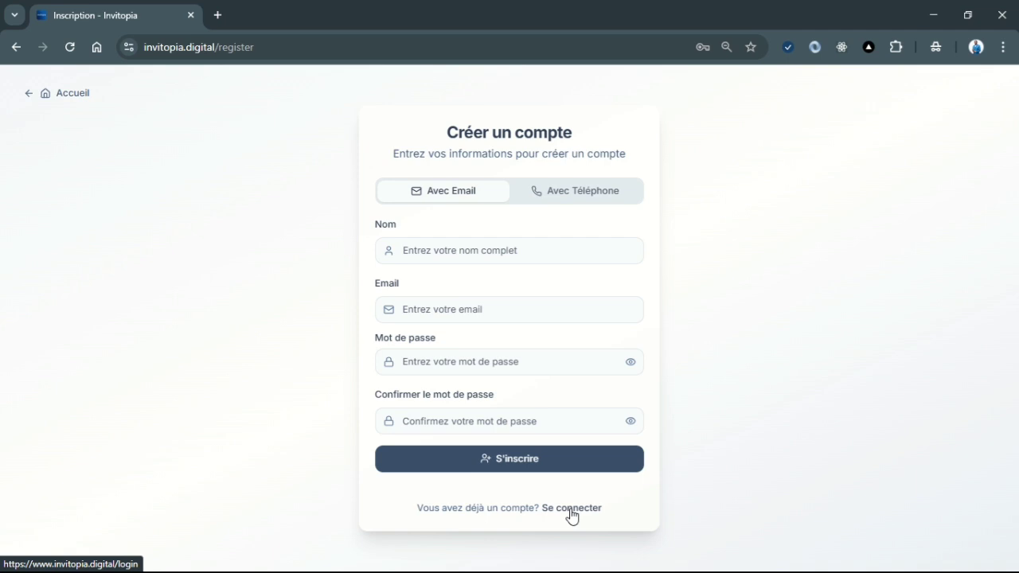
left_click(570, 511)
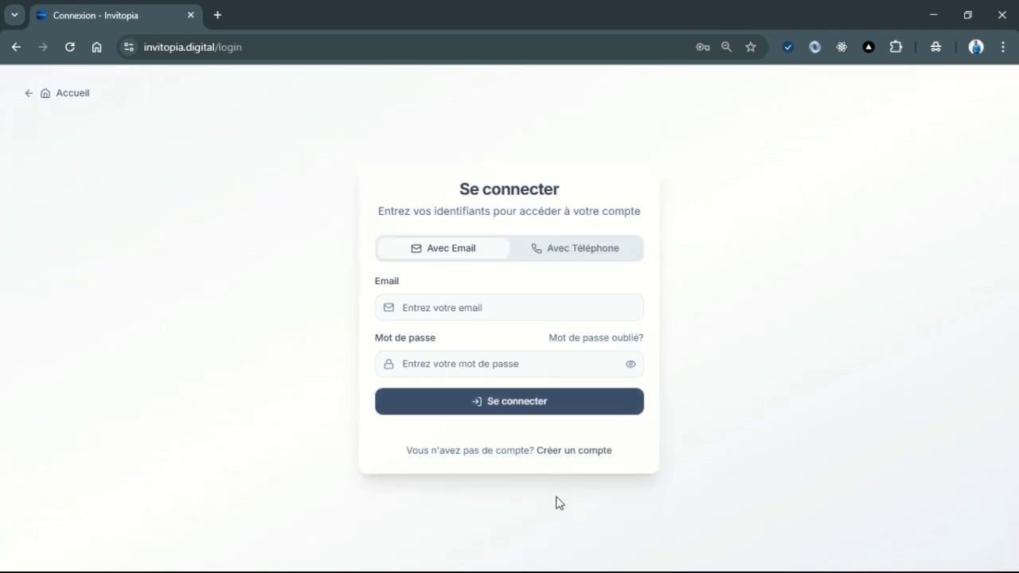
- Sign in with the saved Invitopia email and password, authorising the autofill with the Windows PIN
left_click(484, 306)
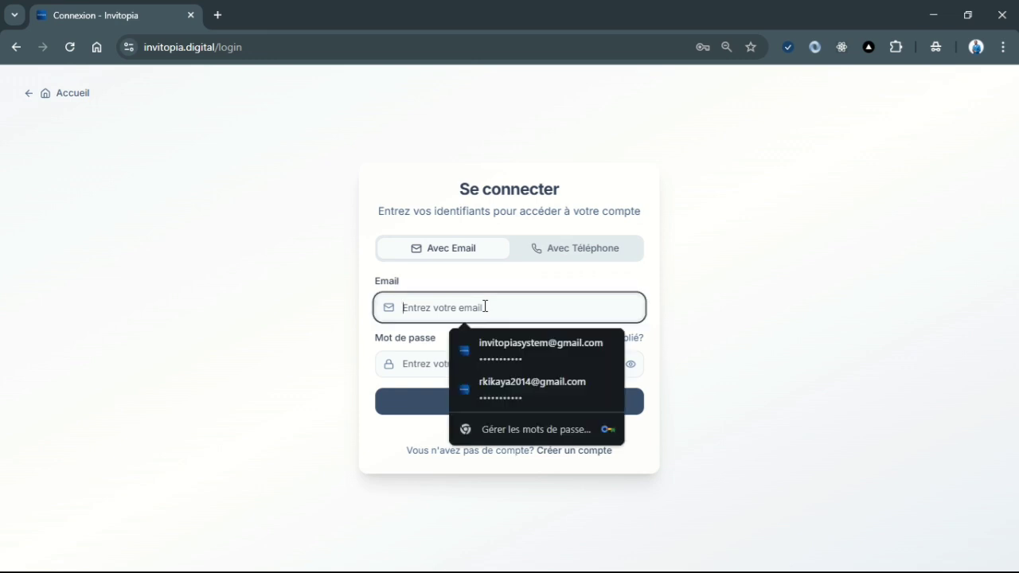
left_click(510, 342)
type("••••")
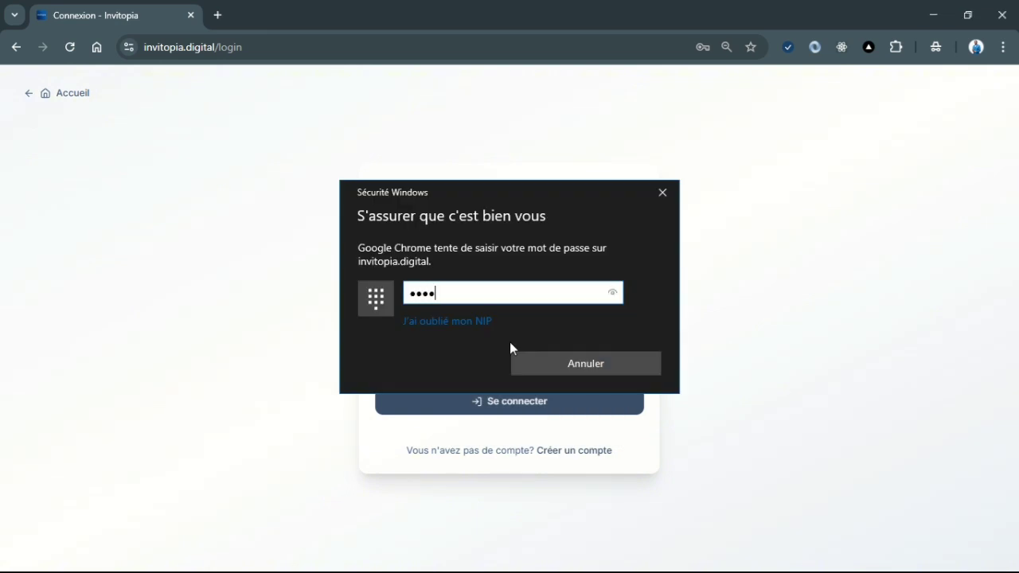
type("4")
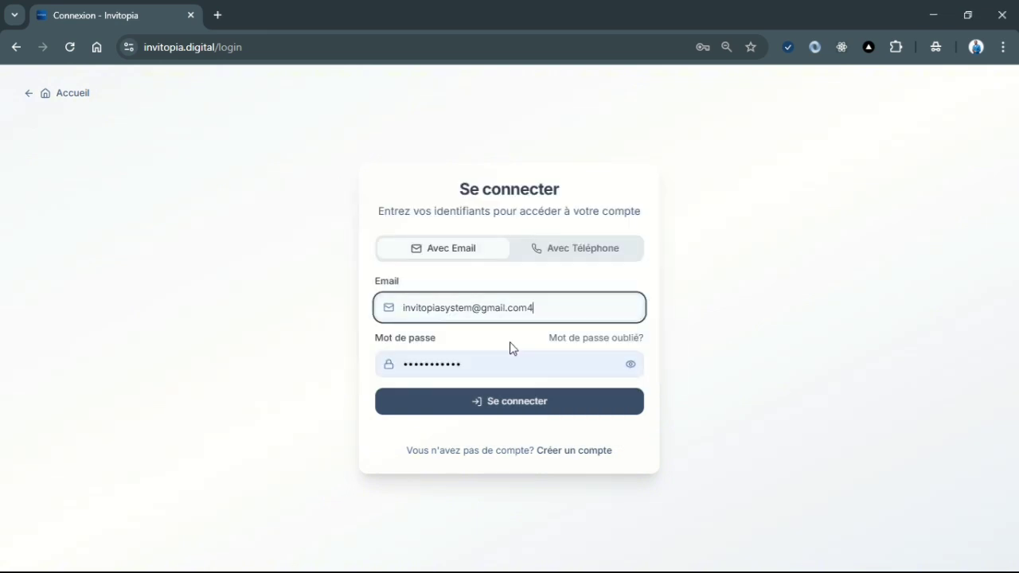
key("BackSpace")
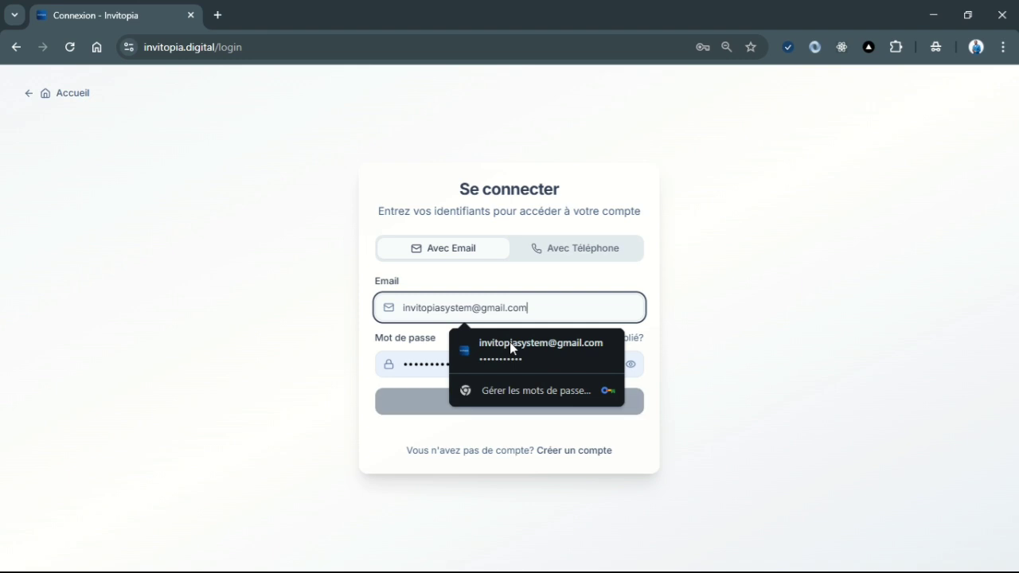
left_click(227, 412)
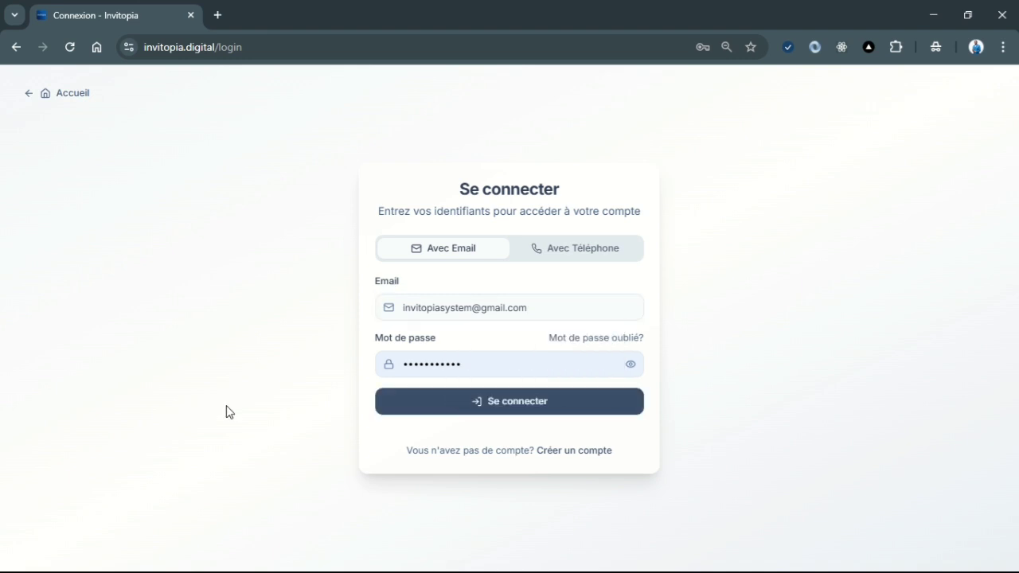
left_click(513, 401)
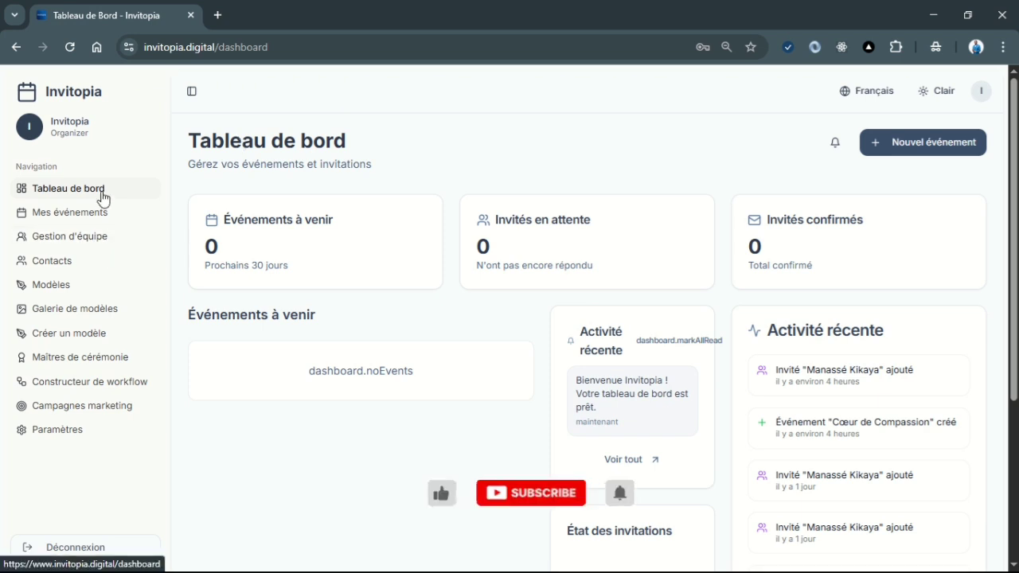
- Look over the dashboard and the Mes événements, Gestion d'équipe and Contacts pages
left_click_drag(1015, 262, 1015, 314)
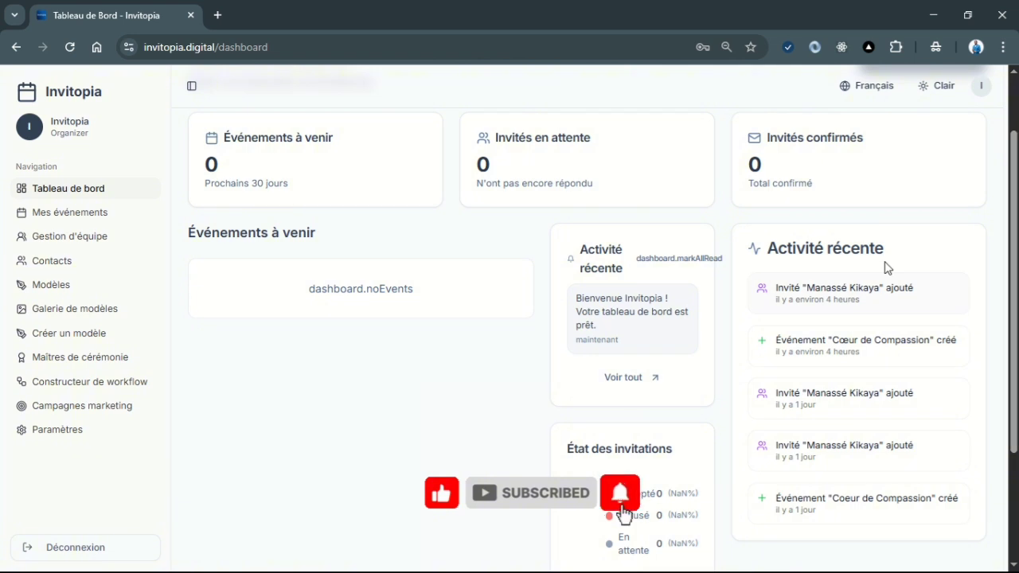
left_click_drag(1017, 343, 1016, 299)
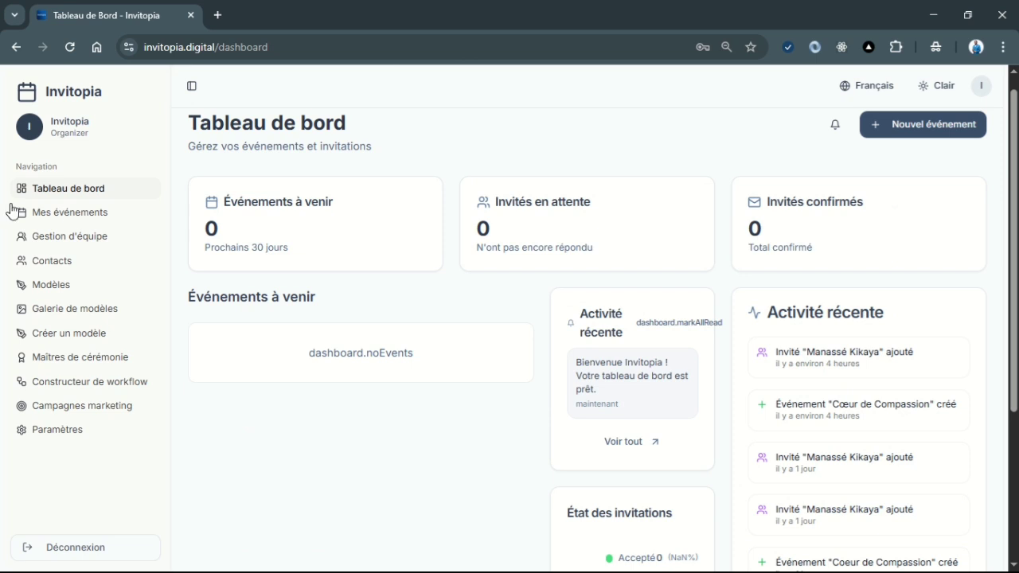
left_click(74, 216)
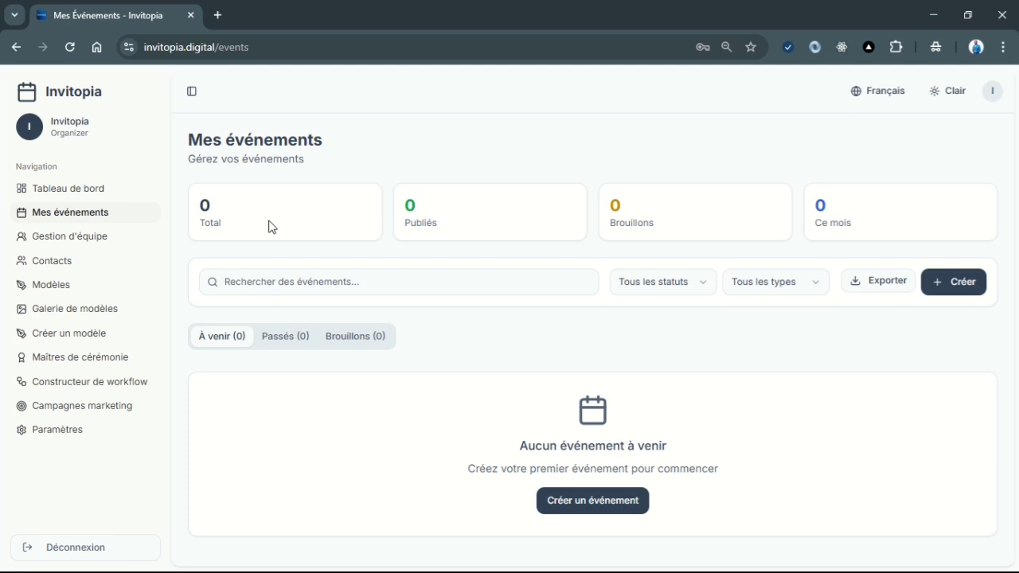
left_click(104, 245)
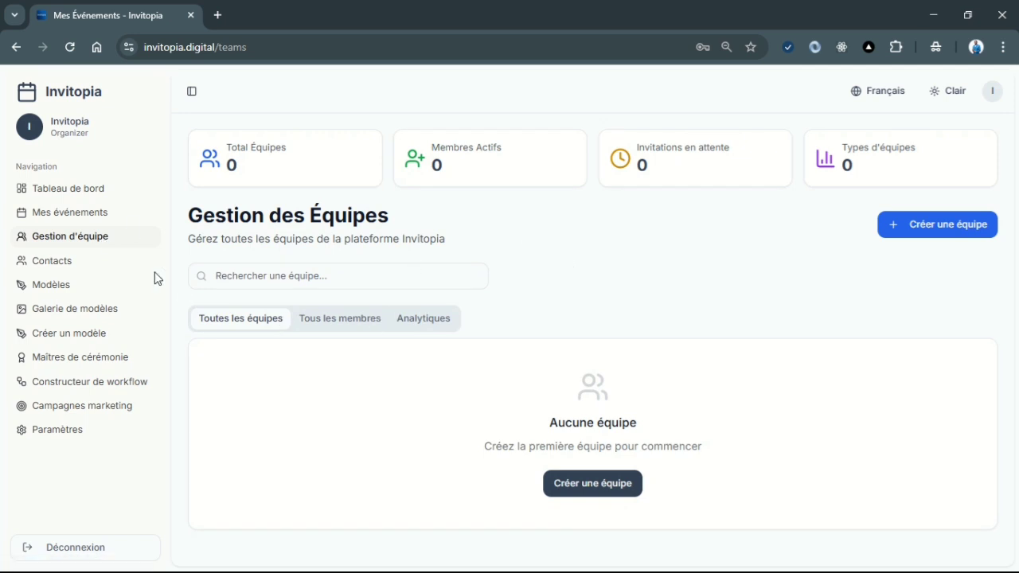
left_click(105, 267)
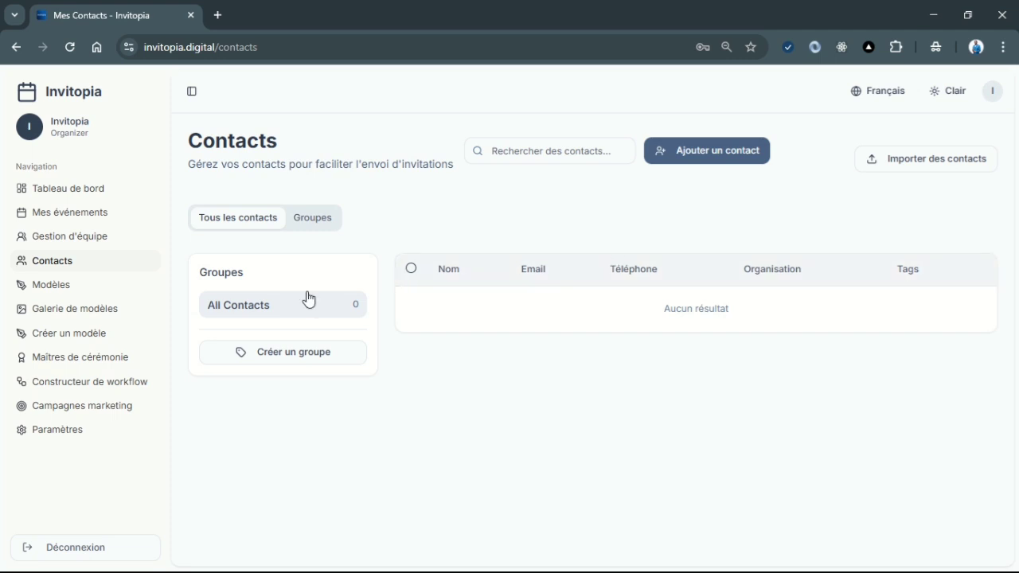
- Preview the Invitation Moderne template in the Modèles library, close the preview and go back to Contacts
left_click(90, 293)
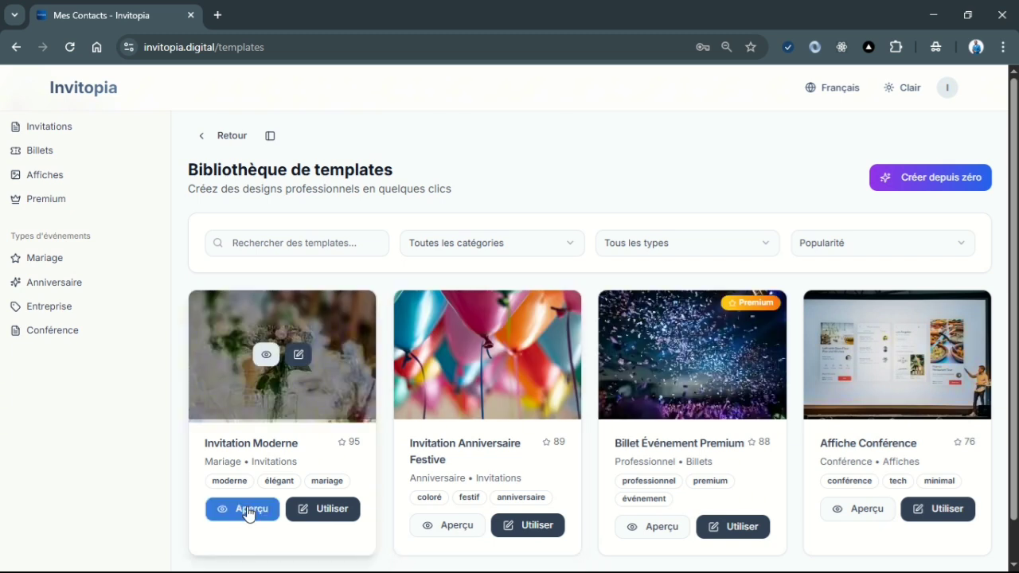
left_click(247, 510)
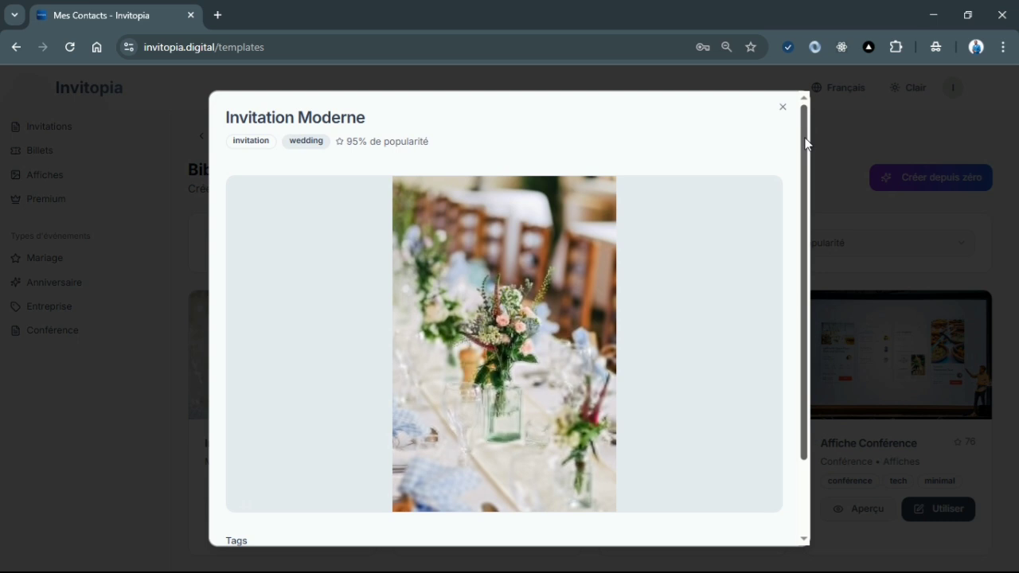
left_click_drag(802, 120, 809, 297)
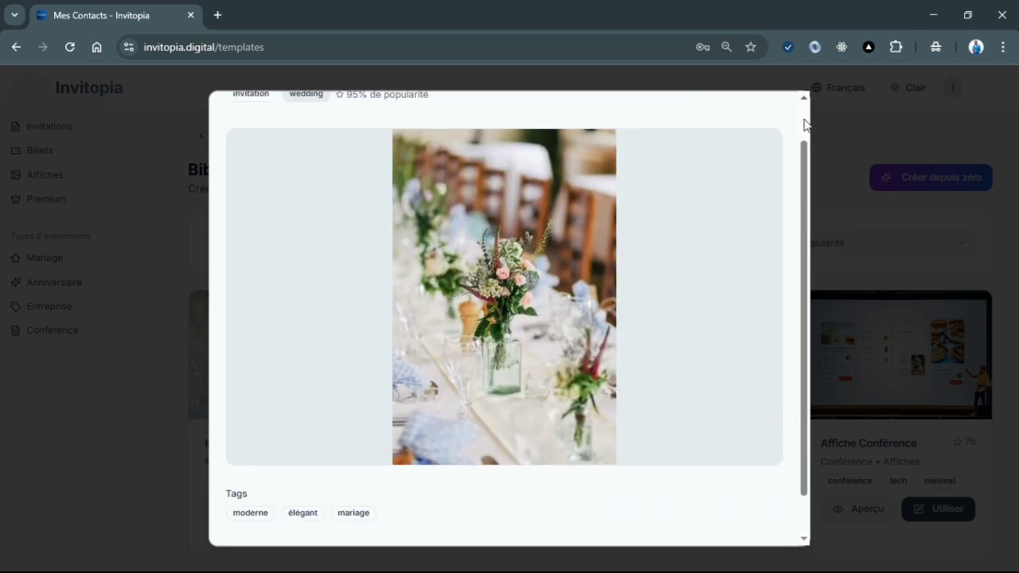
scroll(801, 110, "up", 2)
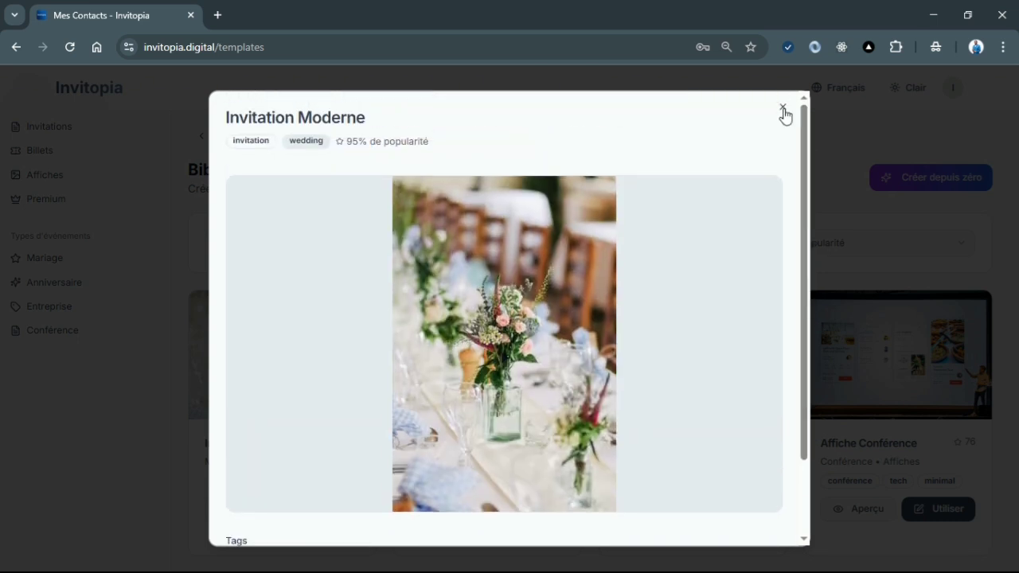
left_click(781, 107)
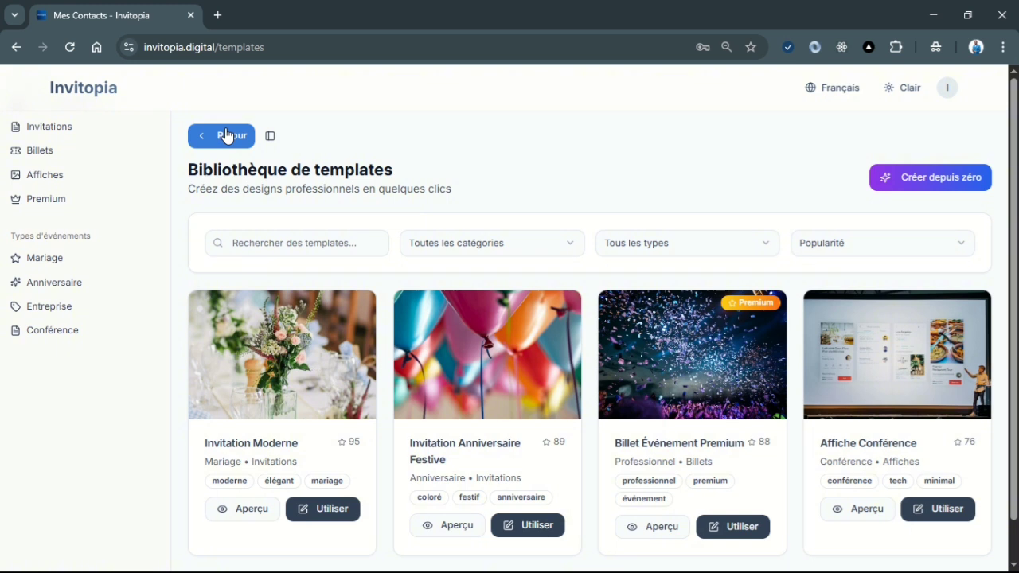
left_click(226, 136)
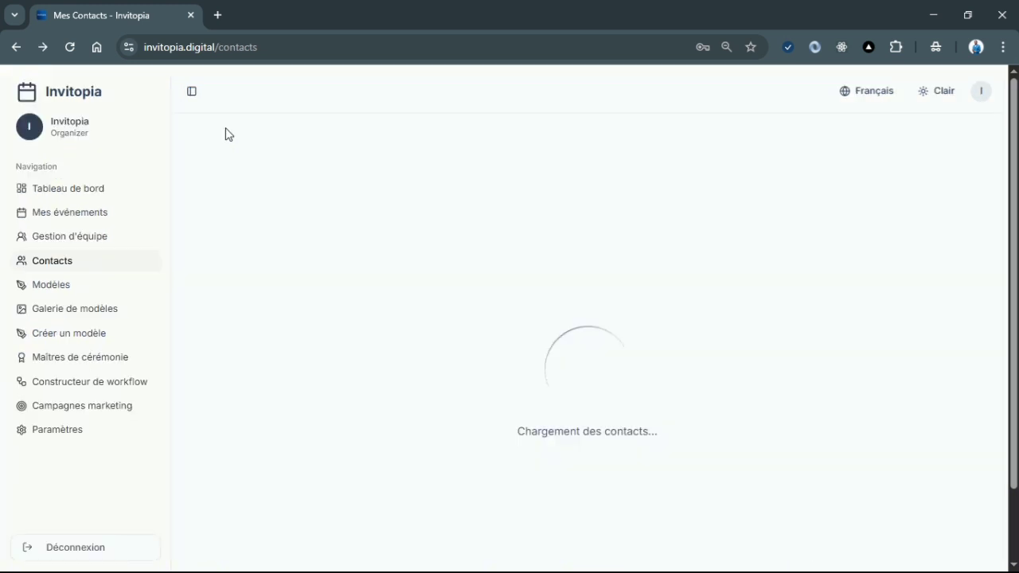
- Look through the Galerie de modèles, Maîtres de cérémonie, Constructeur de workflow and Campagnes marketing pages
left_click(124, 314)
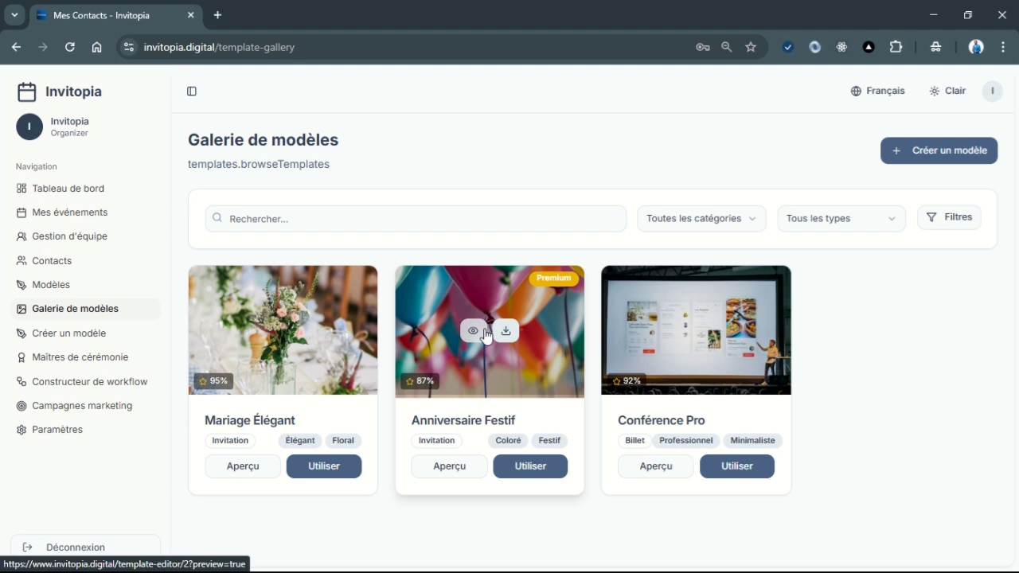
left_click(144, 362)
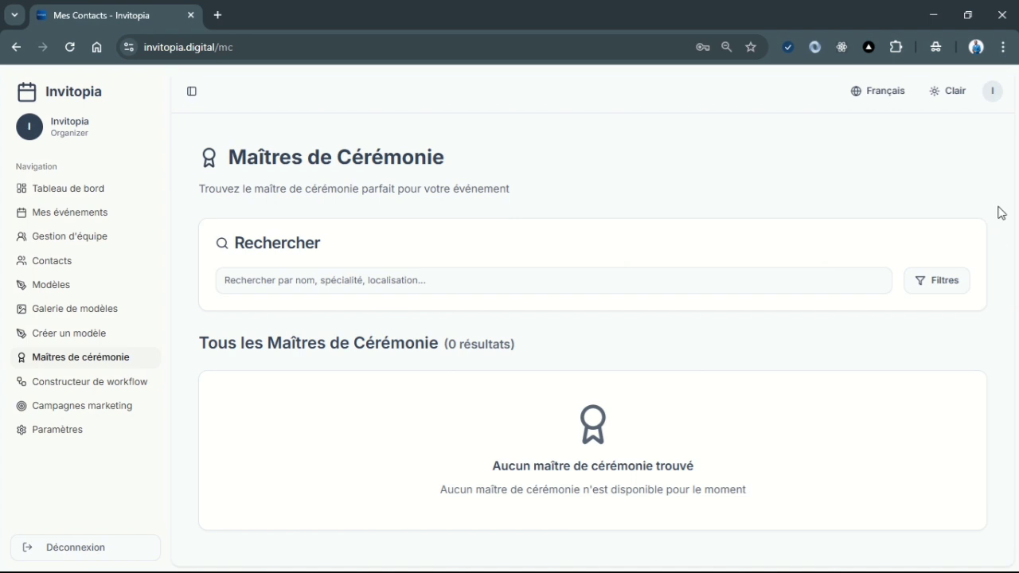
left_click(159, 390)
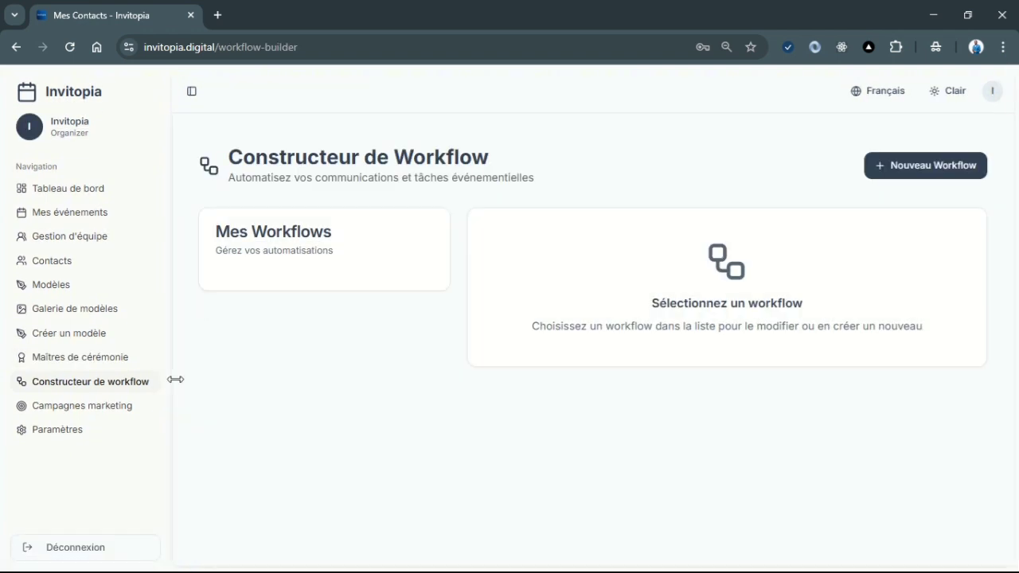
left_click(151, 412)
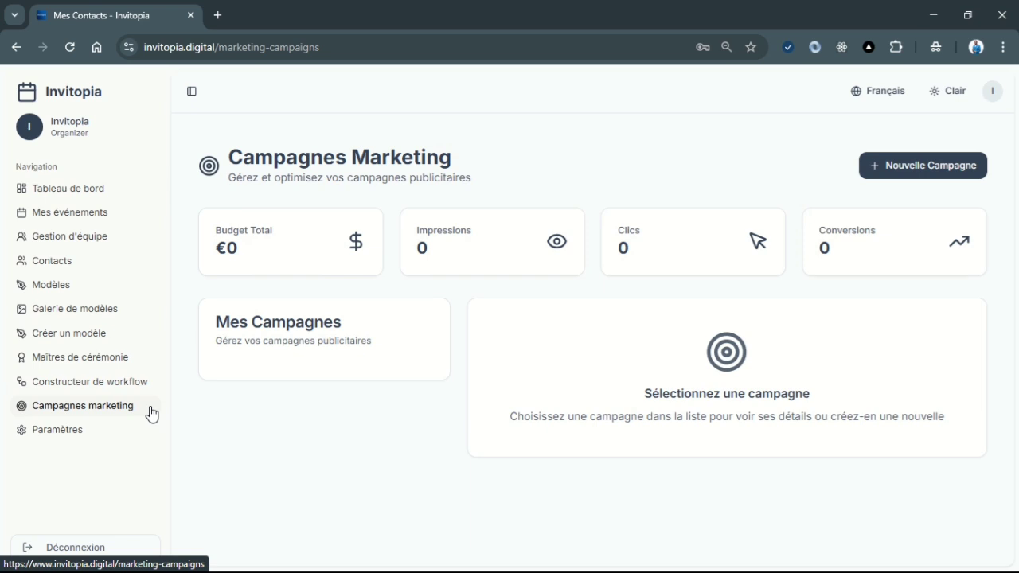
- Review the Général, Profil, Certification, Notifications and Apparence settings, and return to the dashboard
left_click(111, 442)
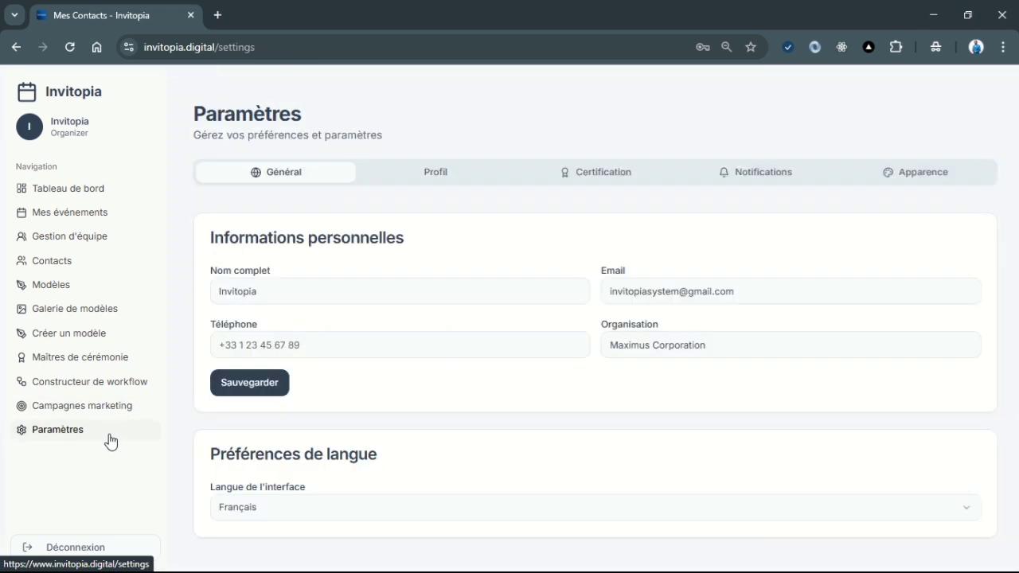
left_click(437, 176)
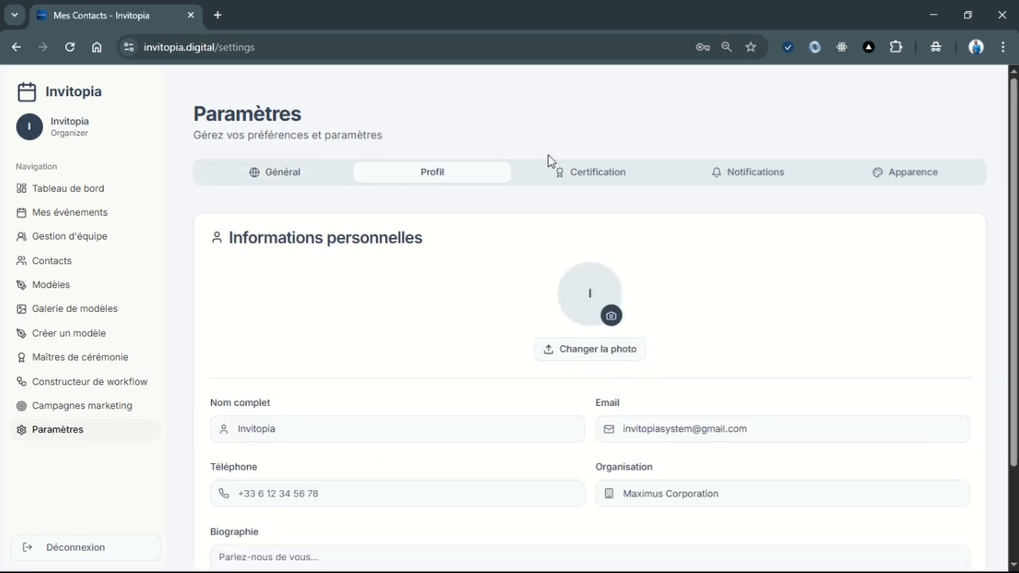
left_click(602, 174)
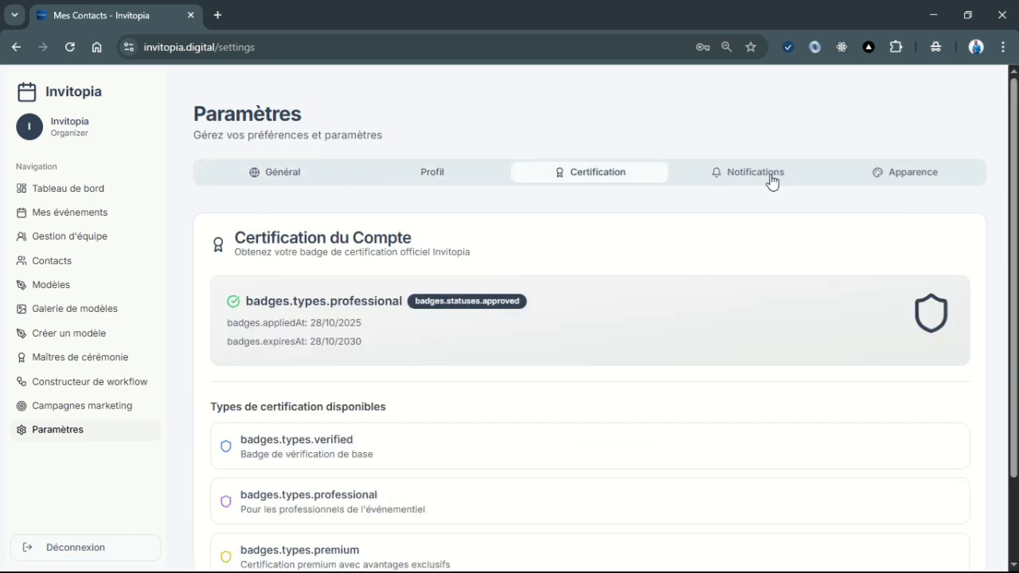
left_click(770, 181)
left_click(910, 183)
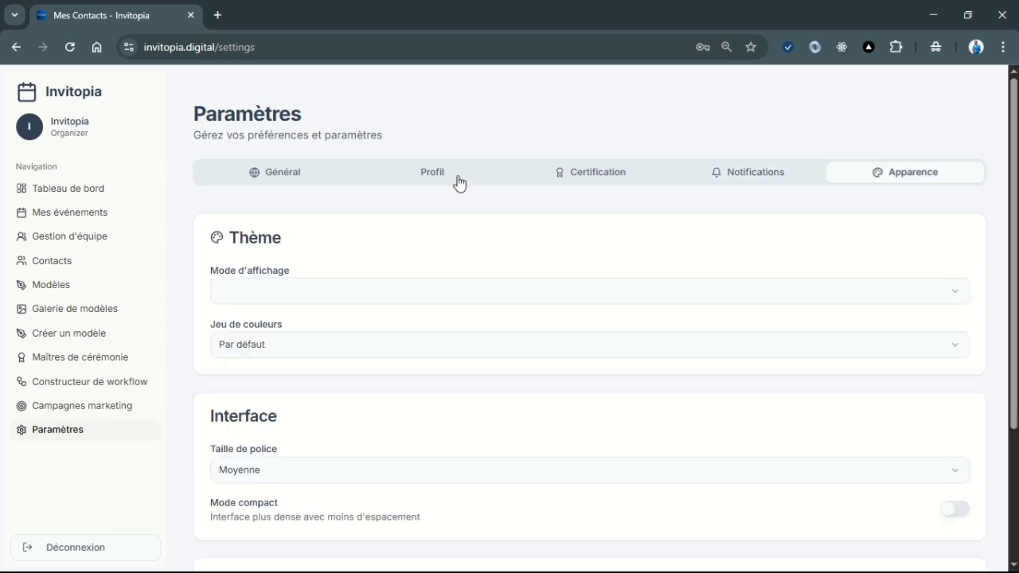
left_click(123, 195)
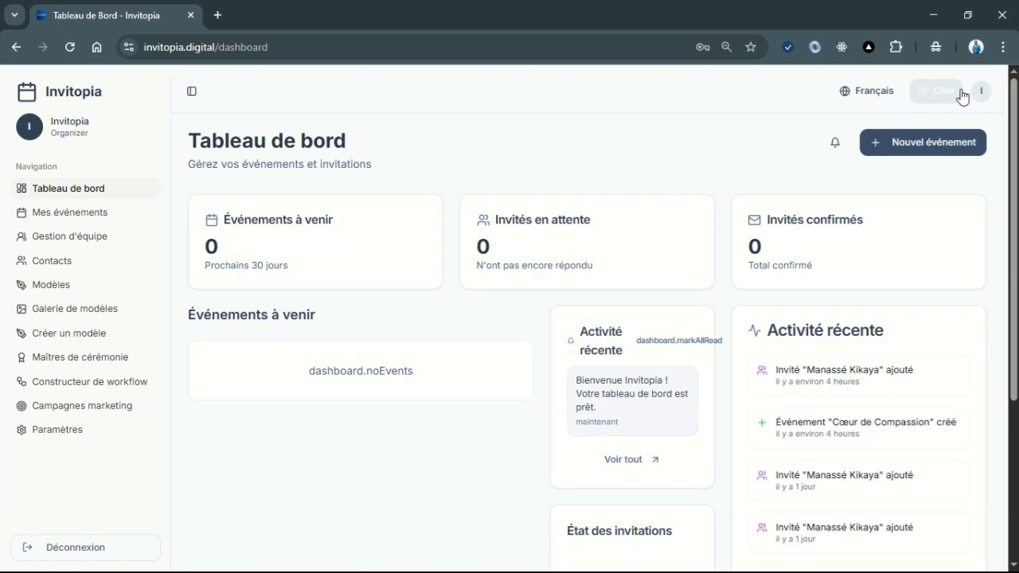
- Switch the interface language to English and back to Français
left_click(864, 91)
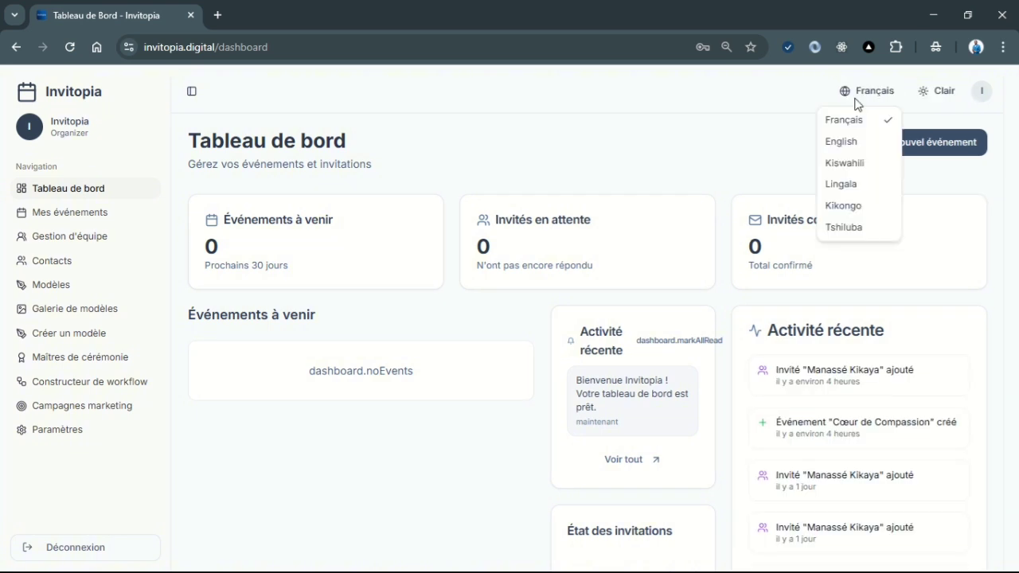
left_click(856, 145)
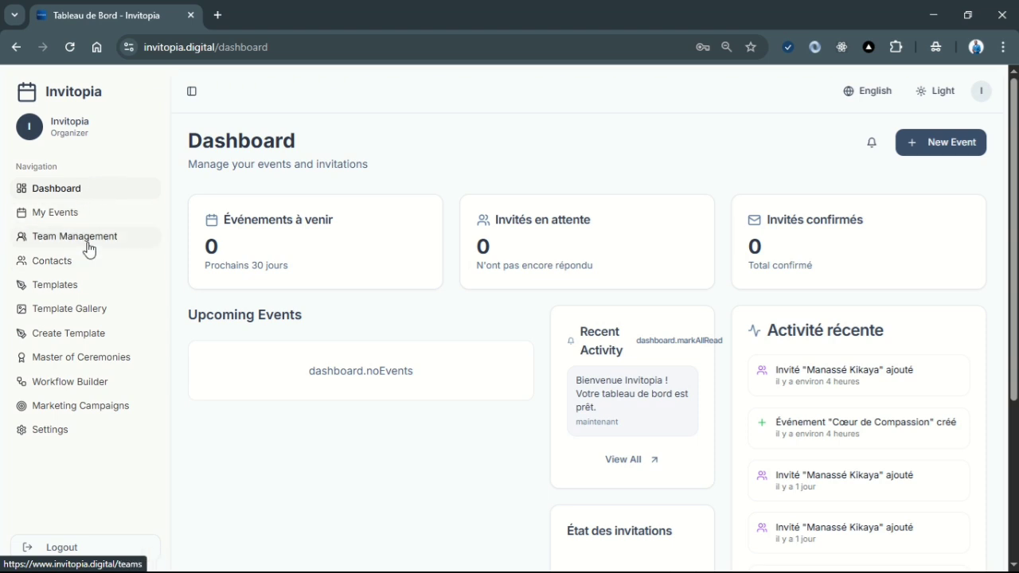
left_click(871, 99)
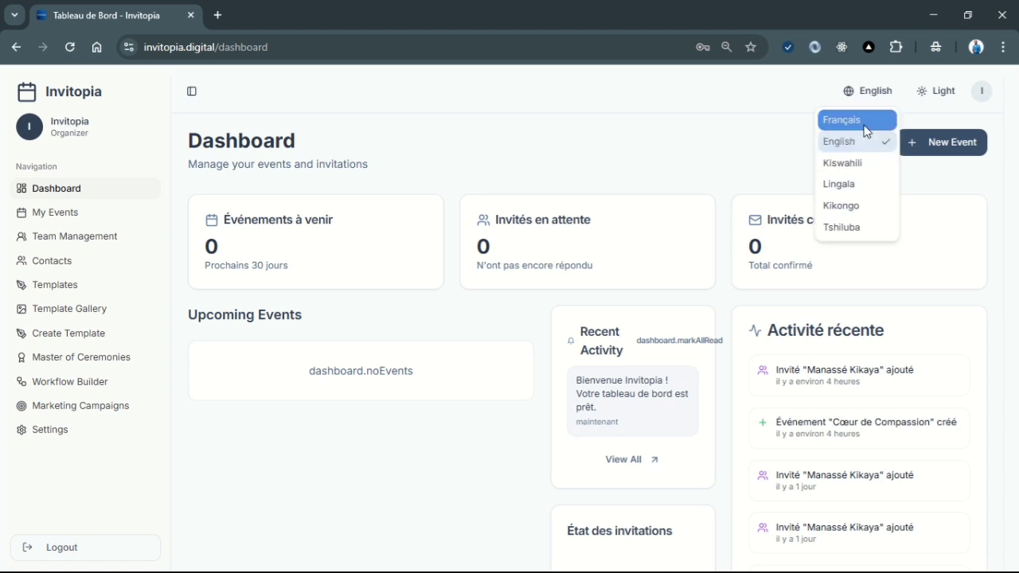
left_click(864, 122)
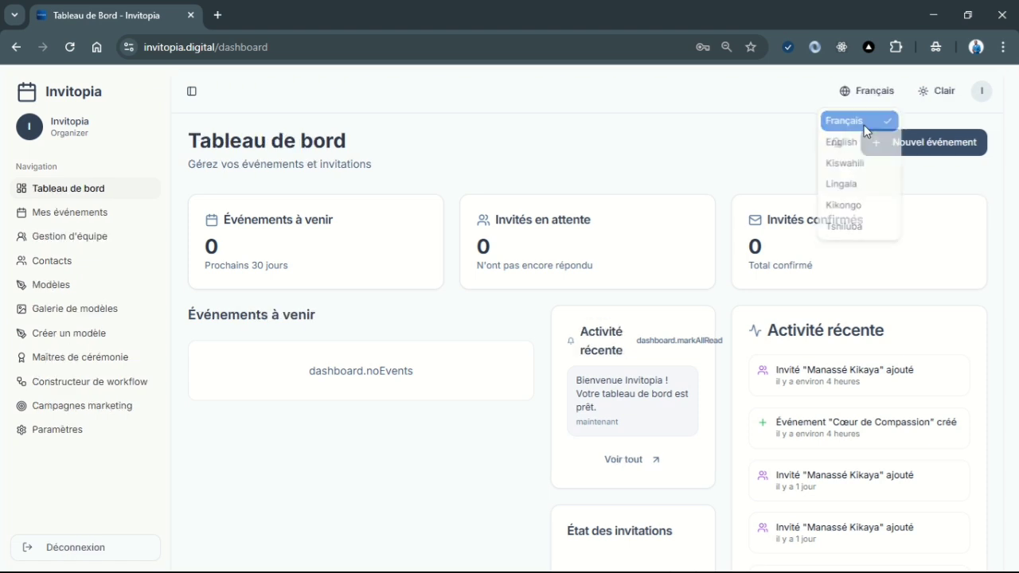
- Try the Sombre and Système themes on the dashboard, returning the appearance to Clair after each one
left_click(935, 102)
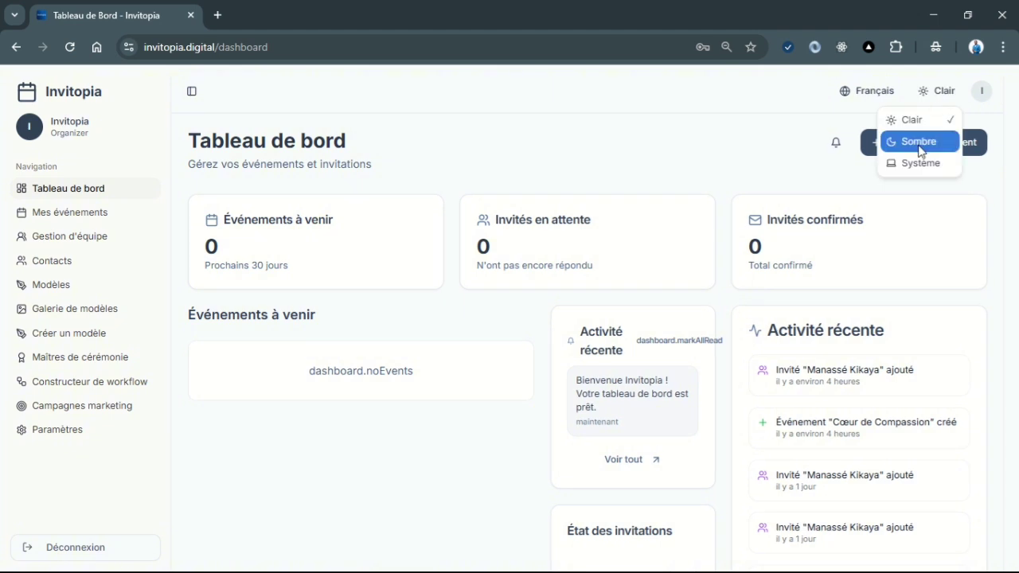
left_click(919, 143)
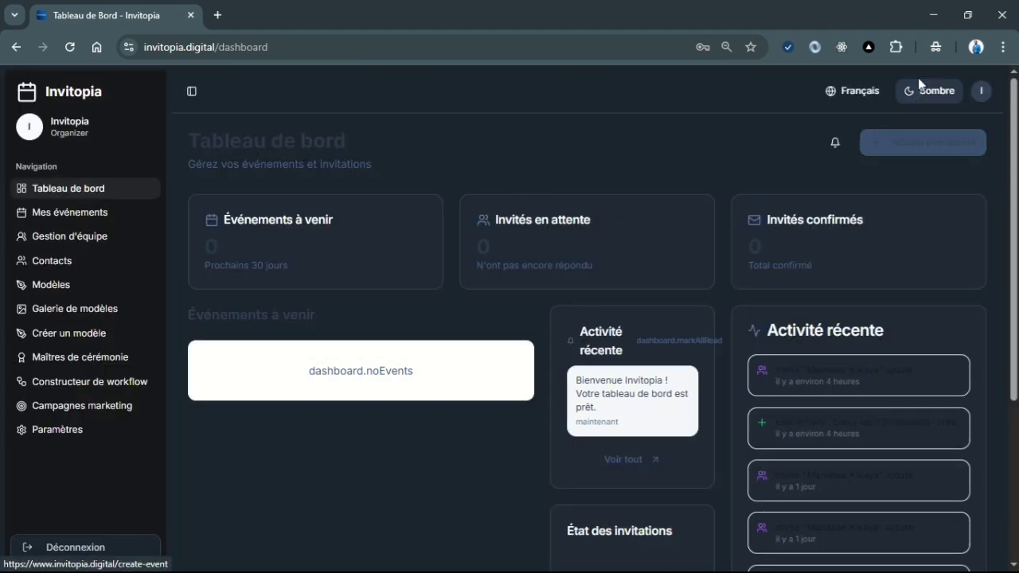
left_click(928, 94)
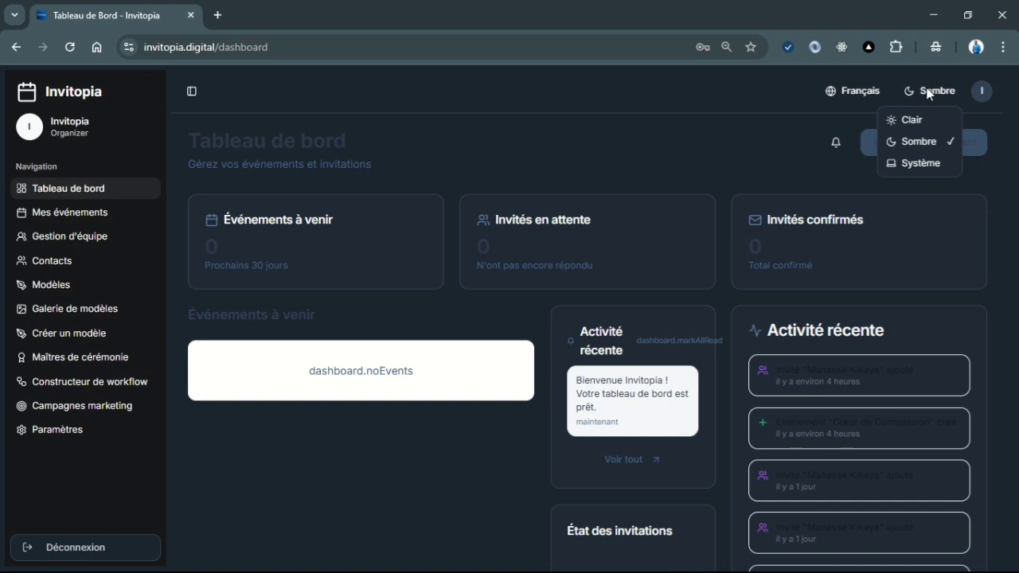
left_click(922, 120)
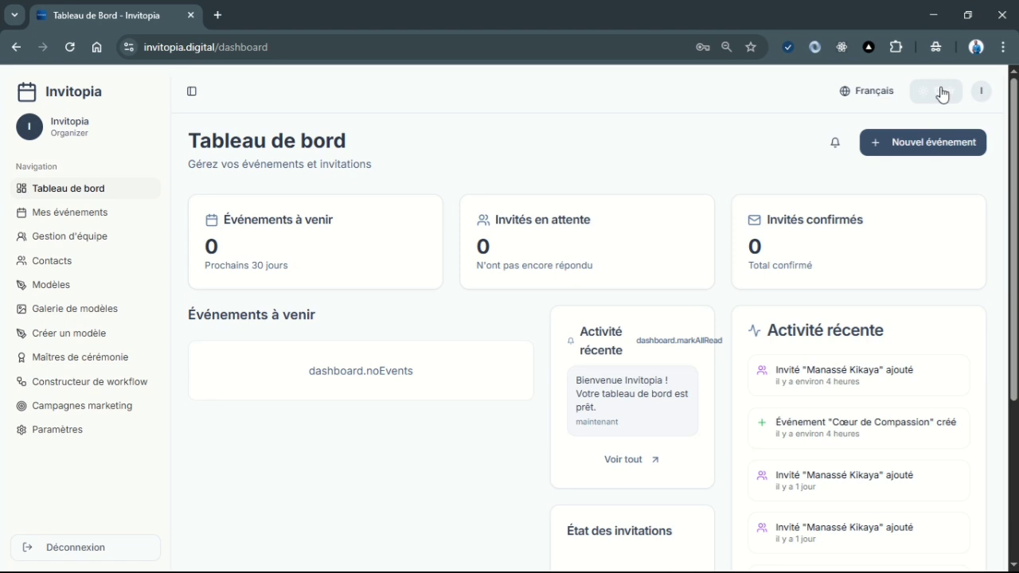
left_click(941, 95)
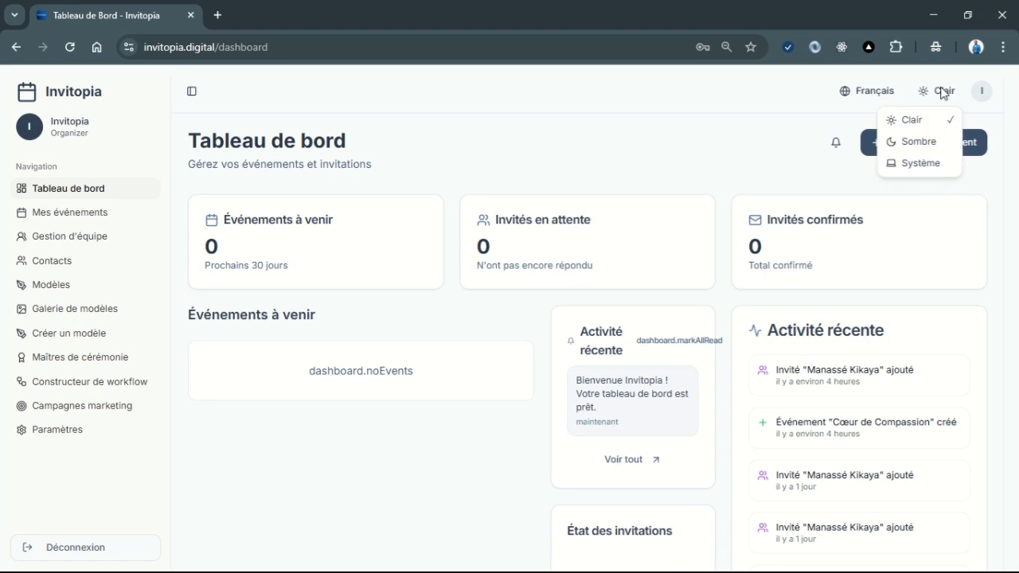
left_click(922, 164)
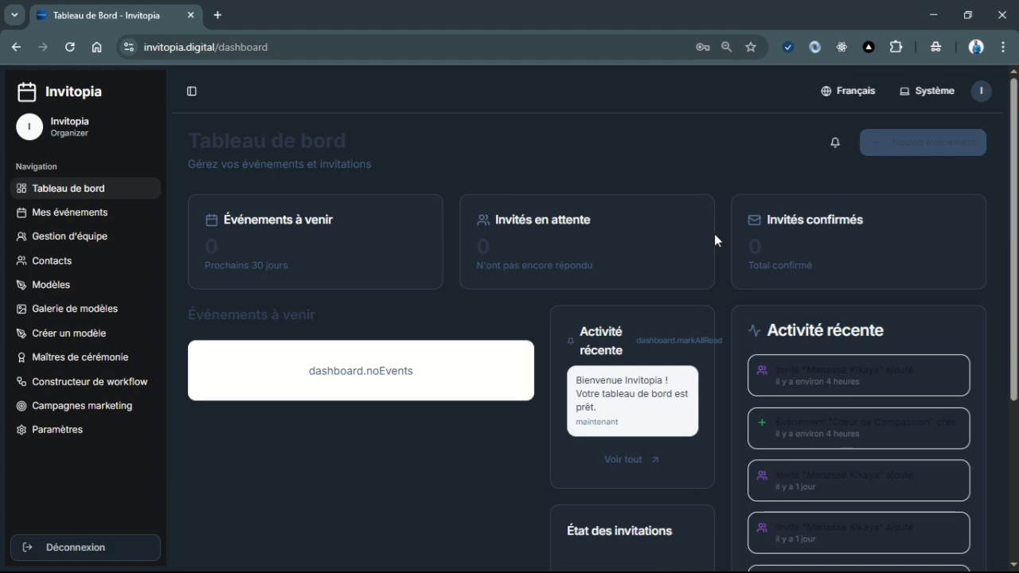
left_click(936, 97)
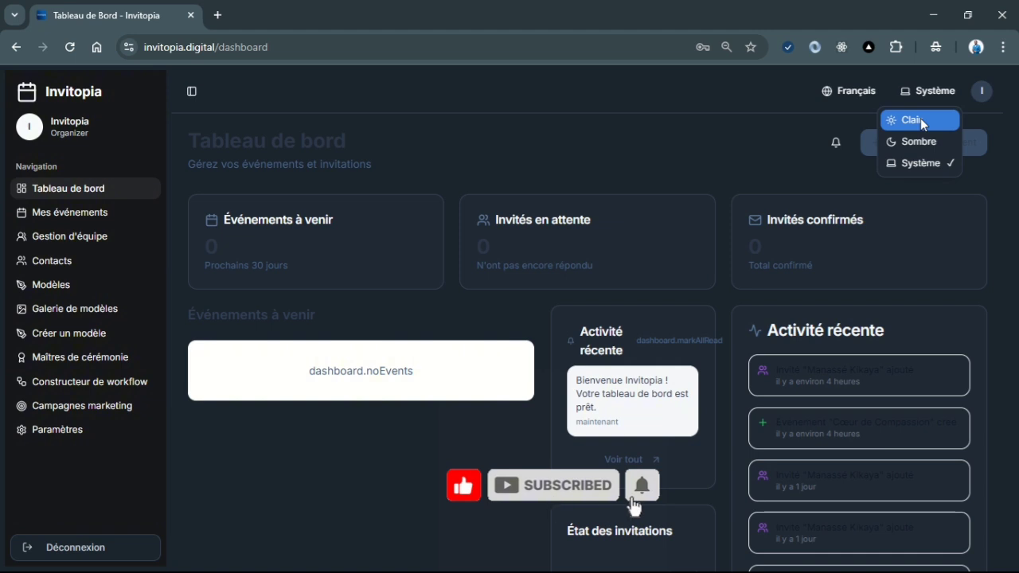
left_click(920, 119)
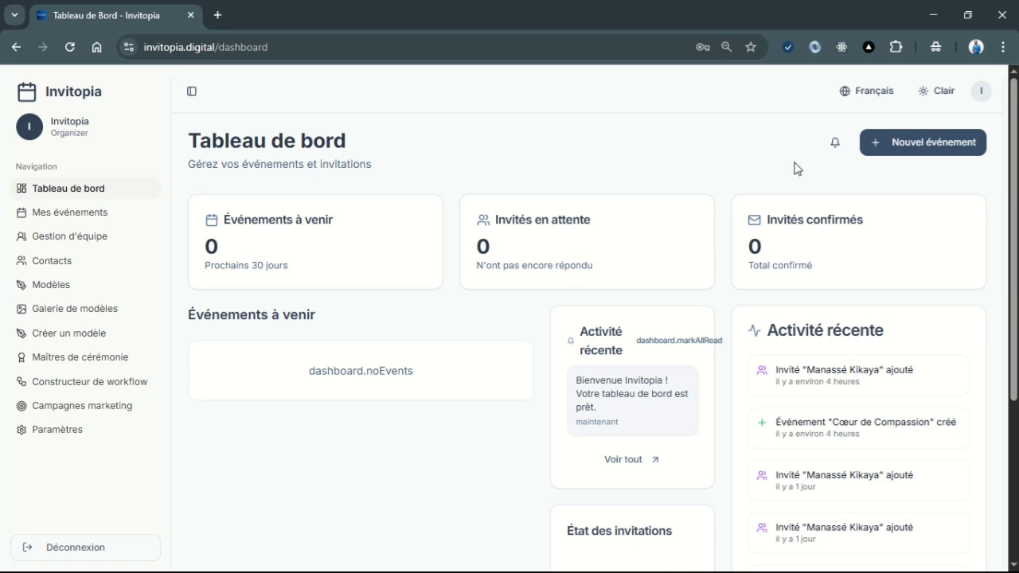
- Start a new event, choose Collecte de fonds as its type and continue to the basic information stage
left_click(922, 149)
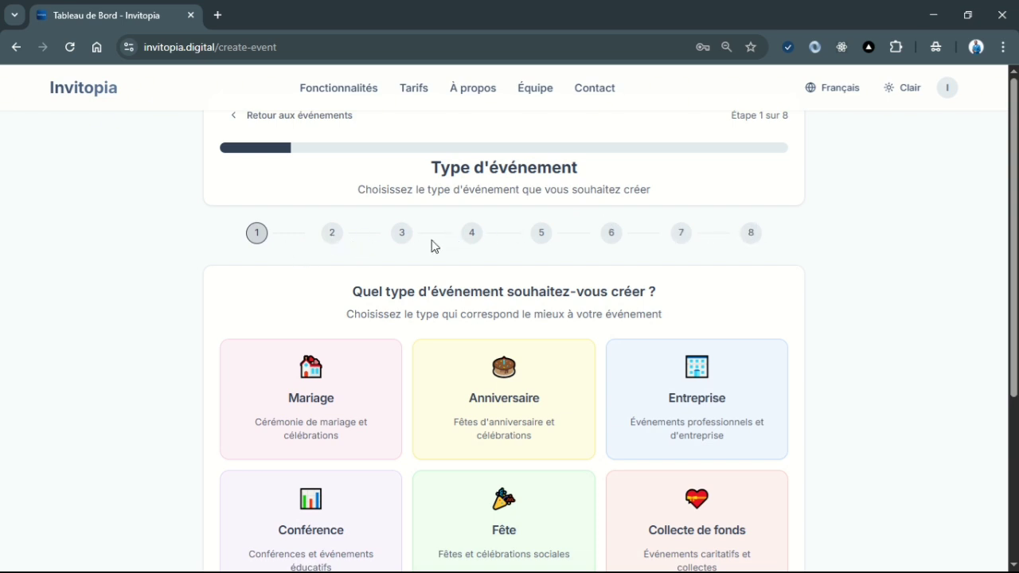
left_click_drag(1014, 226, 1016, 351)
left_click(745, 359)
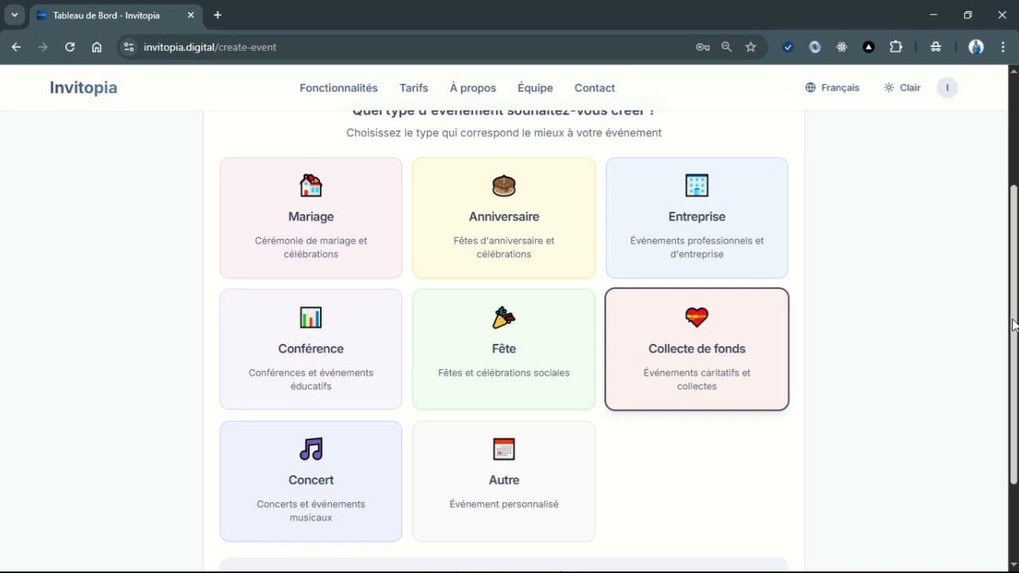
scroll(1013, 325, "down", 3)
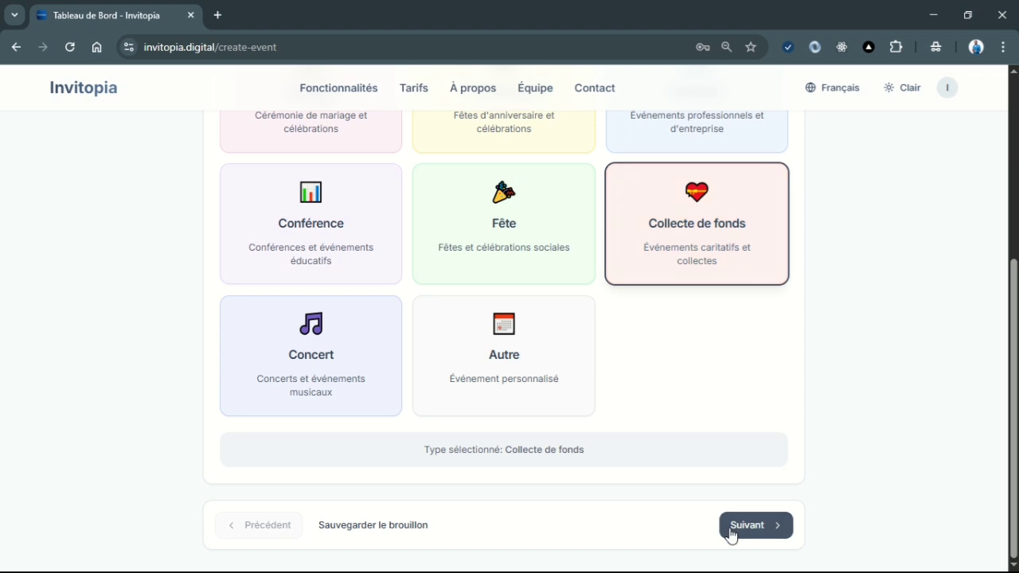
left_click(756, 525)
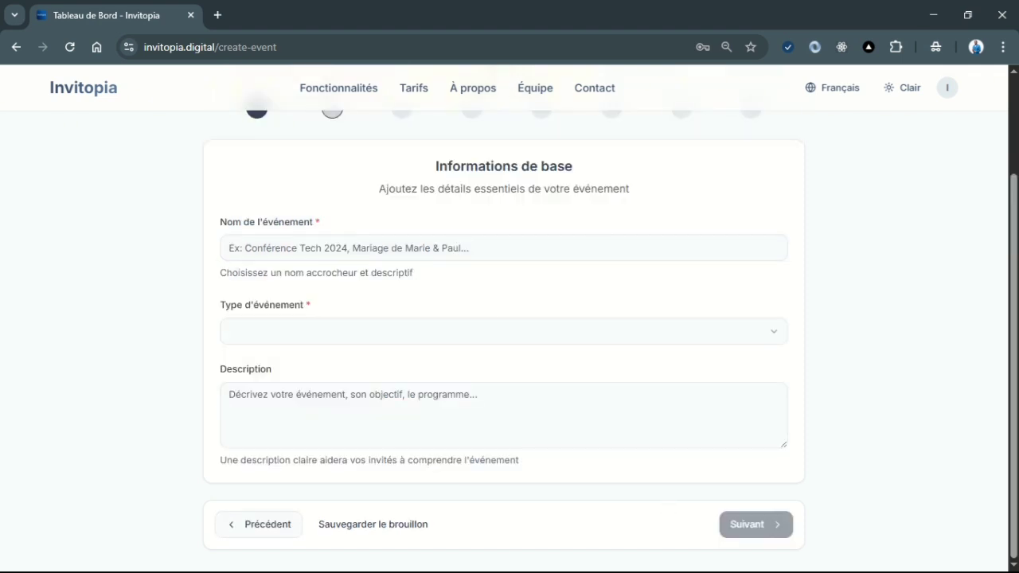
- Name the event "Coeur de Compassion" and set its event type to Charité
mouse_move(1014, 227)
left_mouse_down()
mouse_move(1016, 205)
mouse_move(1016, 222)
left_mouse_up()
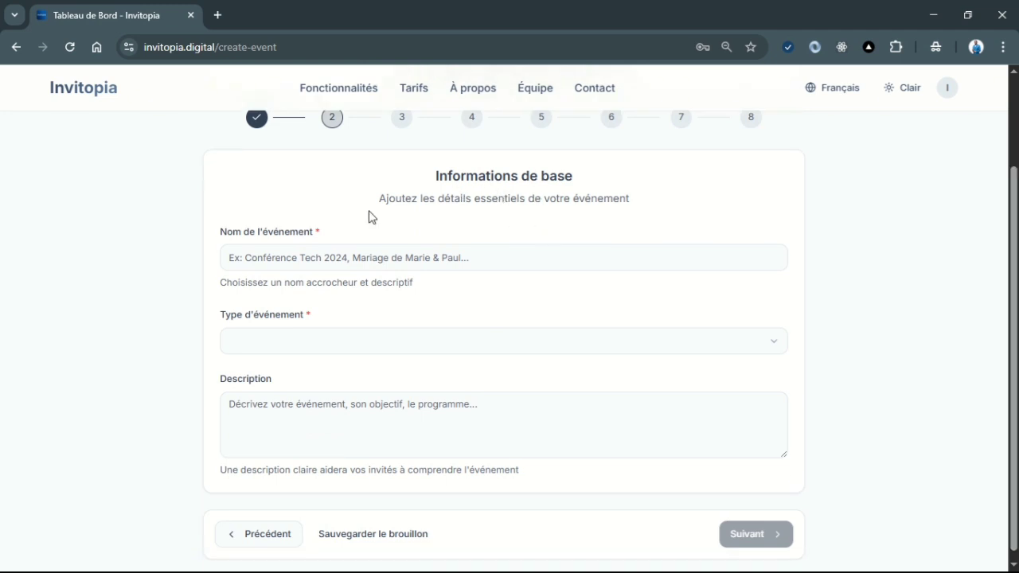
left_click(274, 250)
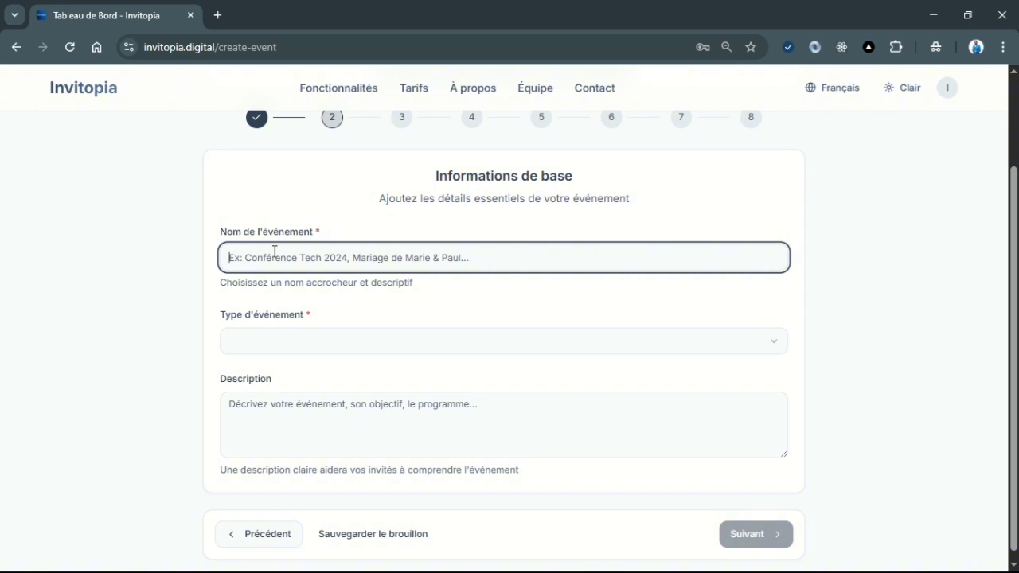
type("Coeur de ")
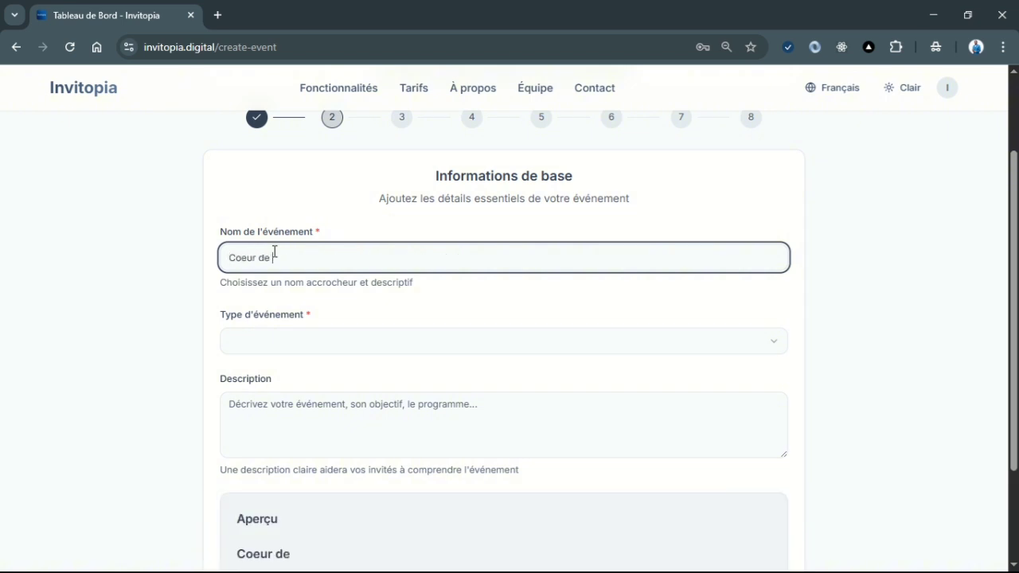
type("Compassion")
key("Tab")
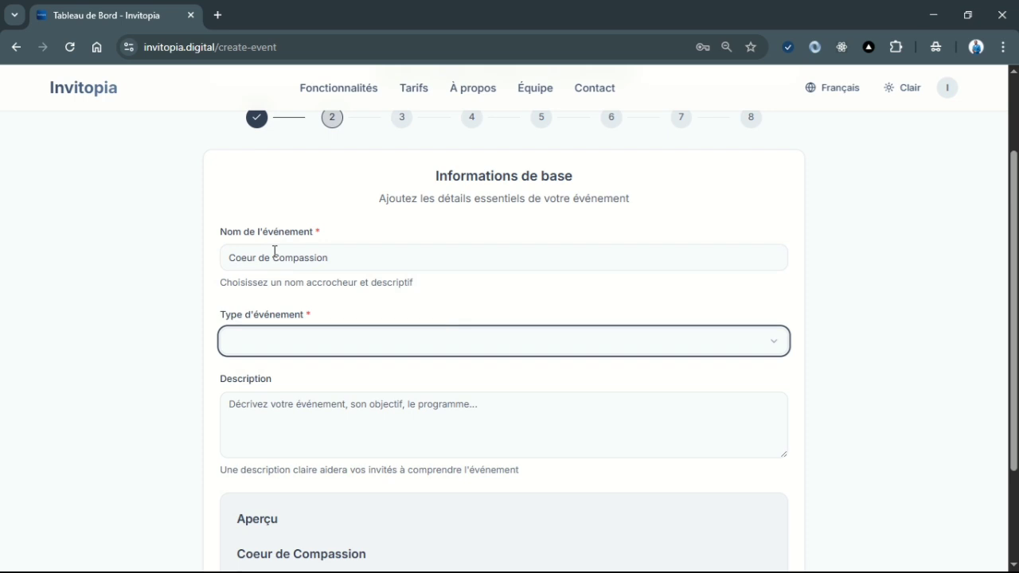
left_click(377, 353)
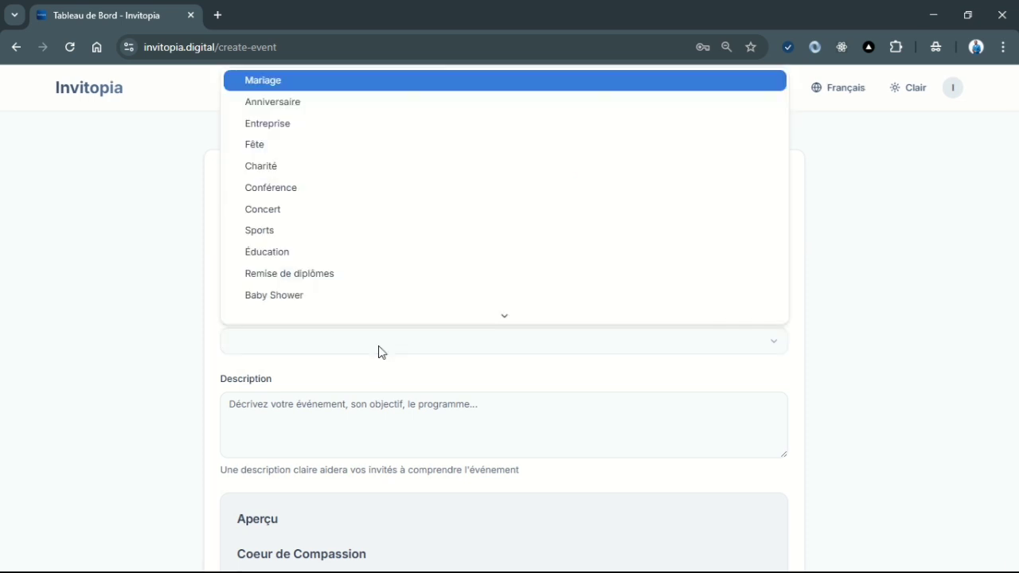
left_click(331, 164)
- Describe the event as "événement caritatif organisé par Alliance Eternelle Fondation en vue de soutenir les orphelins,veuves/veufs et les démunies." and continue to the next stage
left_click(297, 407)
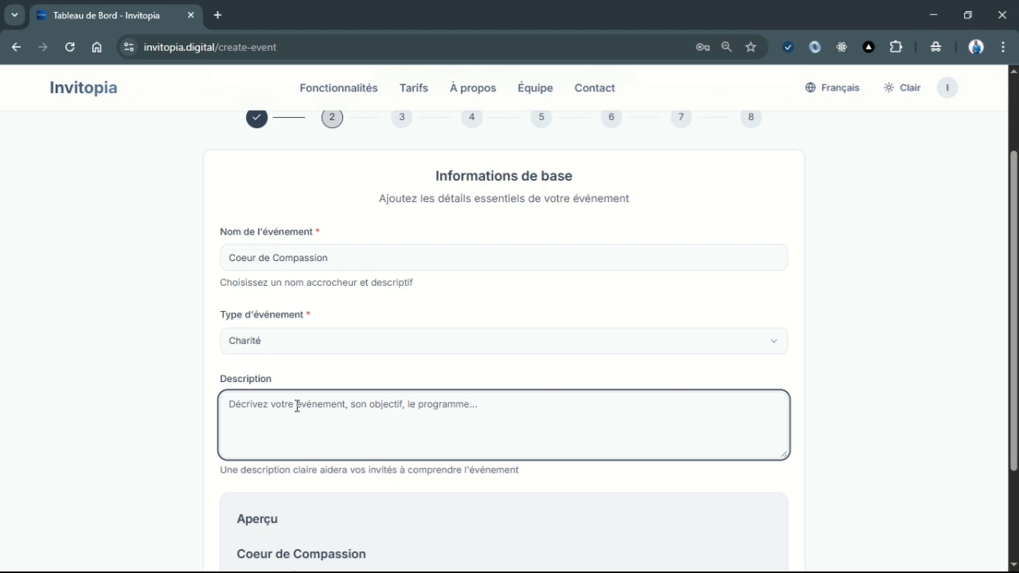
type("évén")
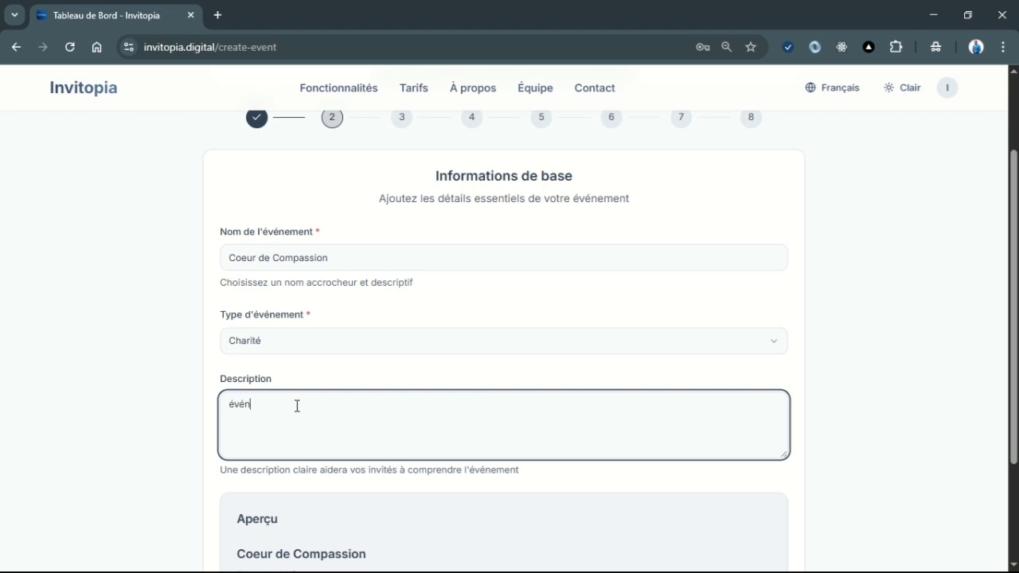
type("ement caritatif orga,")
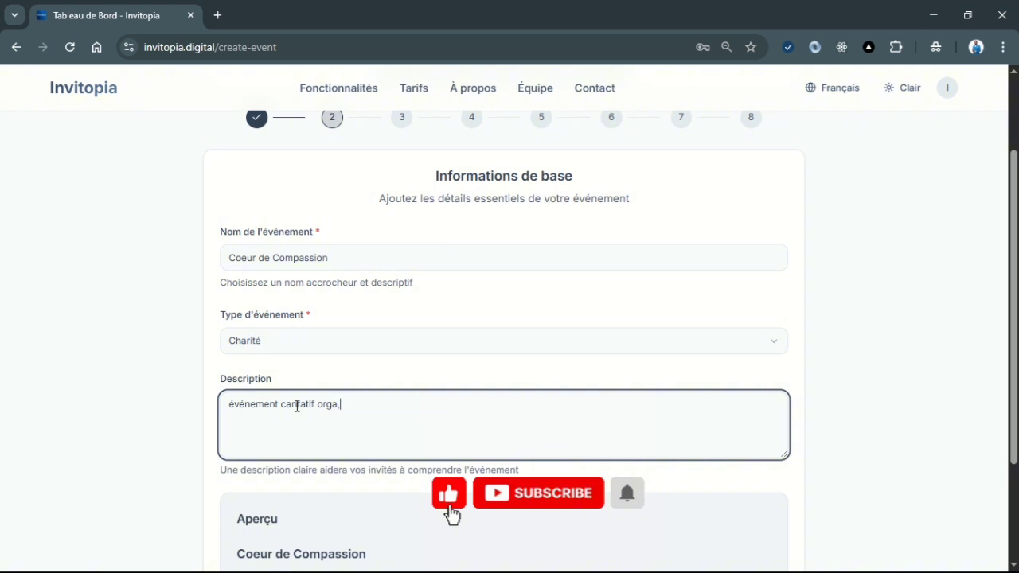
key("BackSpace")
type("nisé par")
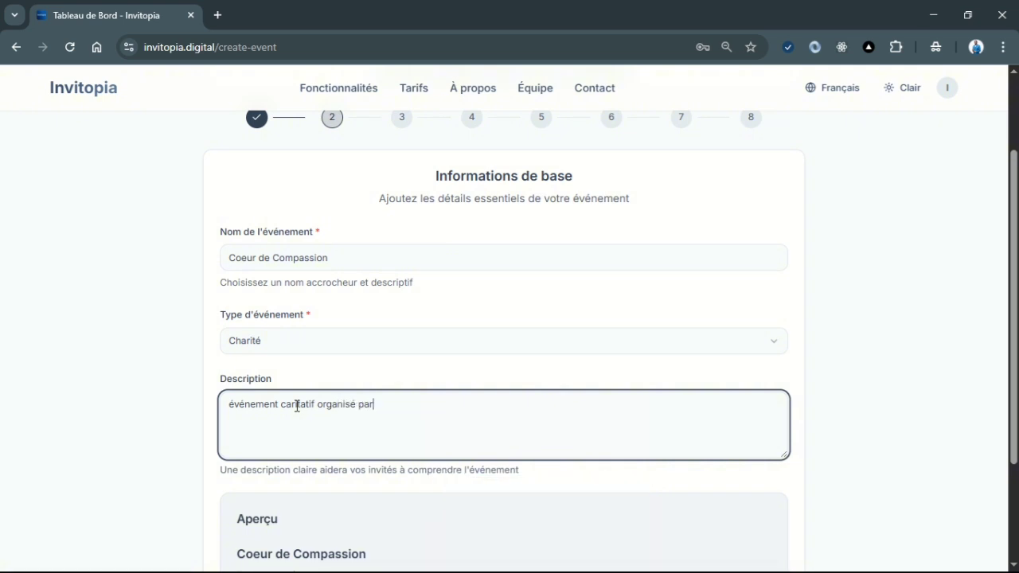
type(" Alliance Eternelle Fondation en vue de soute")
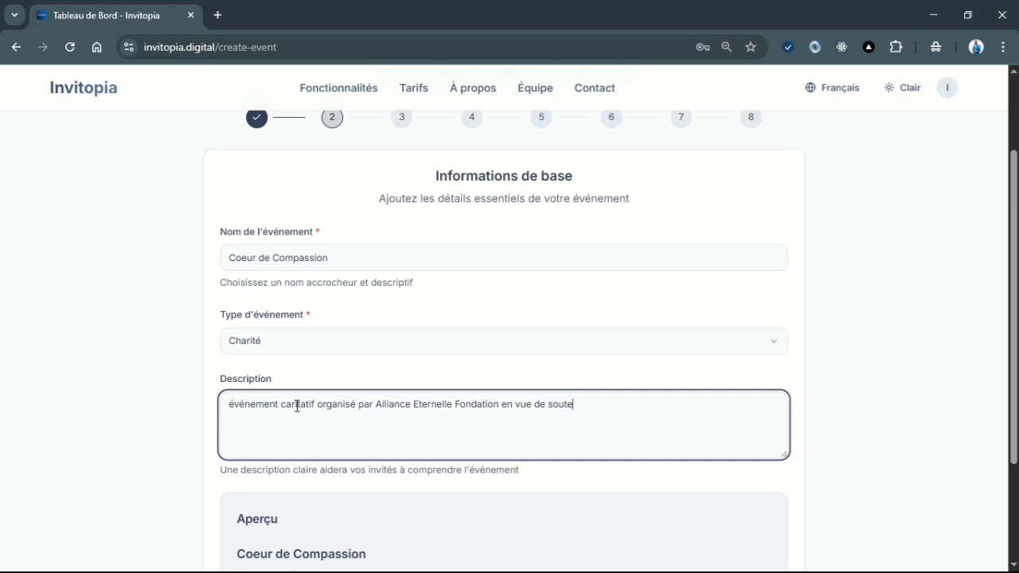
type("nir les orphelins,veuves")
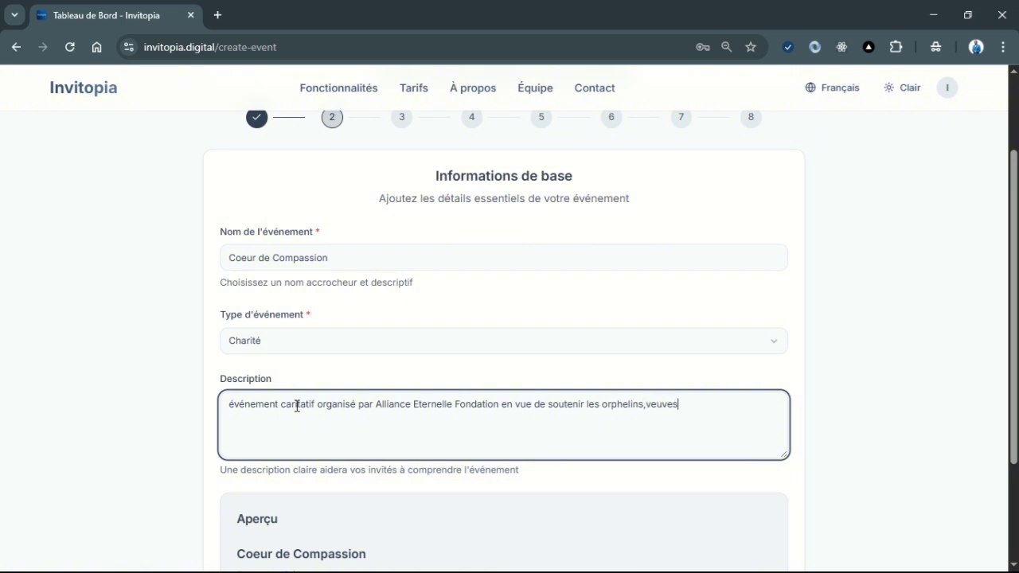
type("/veufs et les démun")
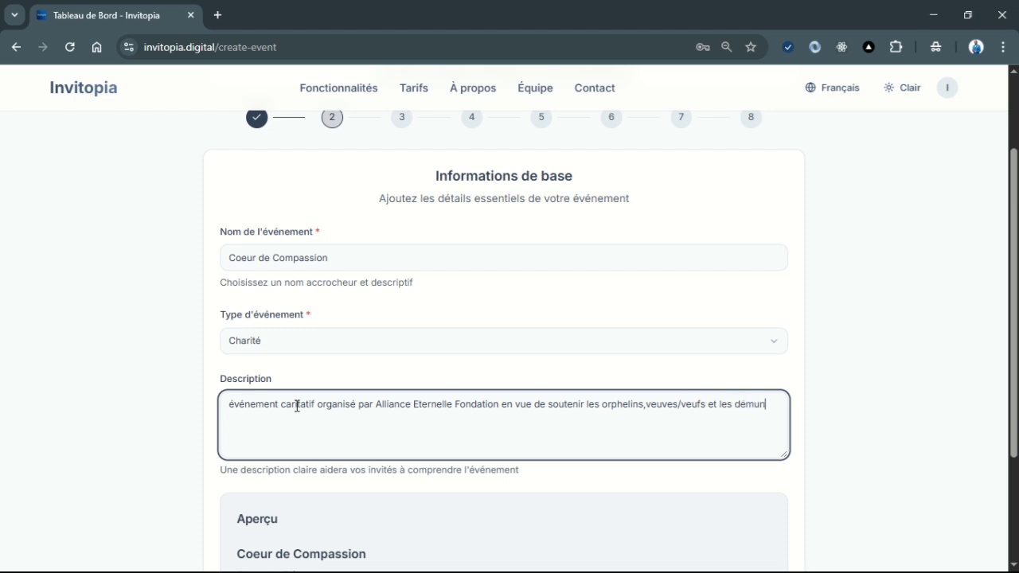
type("ies.")
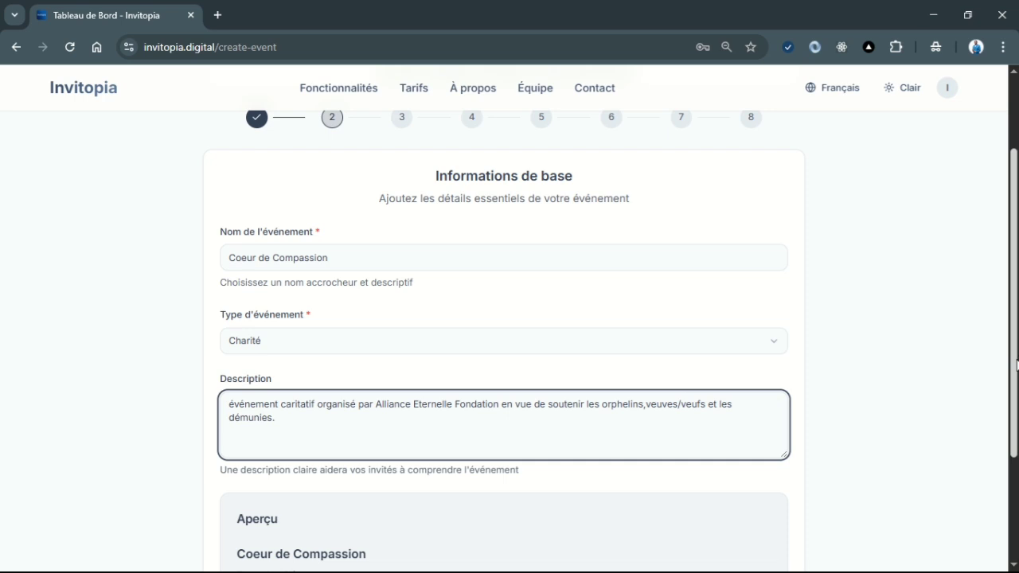
left_click_drag(1017, 365, 1011, 457)
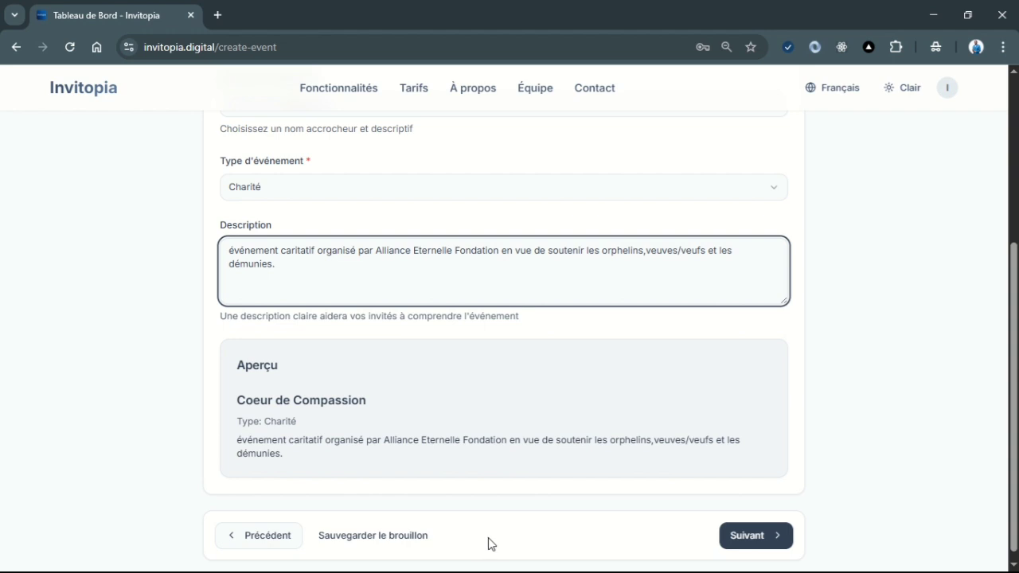
left_click(742, 535)
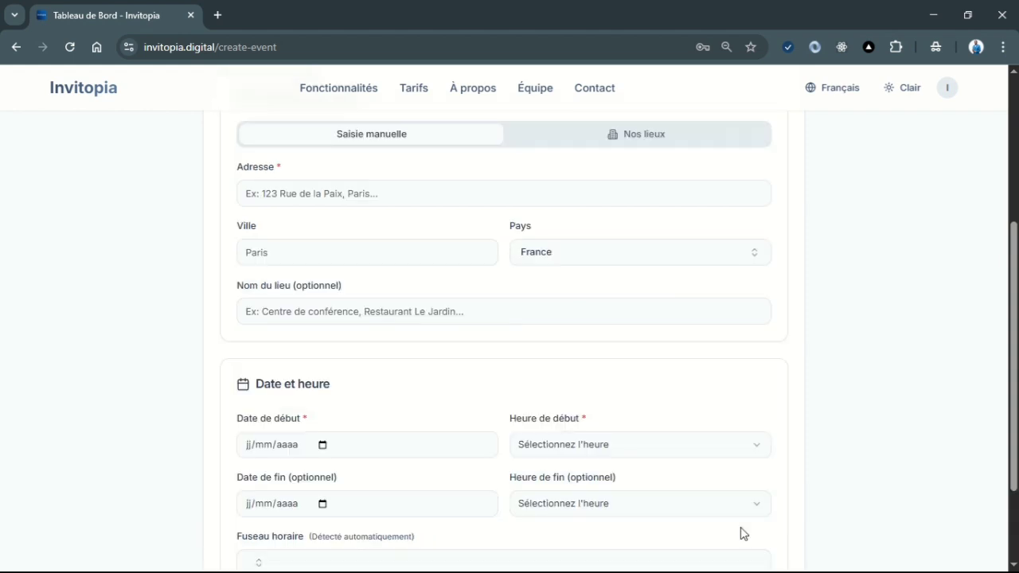
- Look over the Lieu et date form and the venues offered under Nos lieux, and return to Saisie manuelle
scroll(1013, 151, "up", 3)
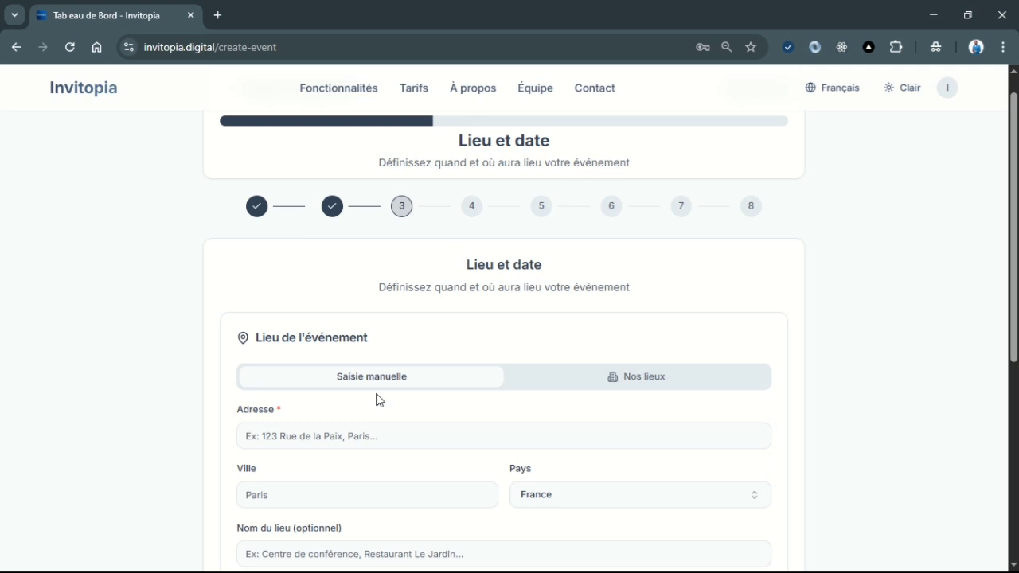
scroll(1012, 296, "down", 1)
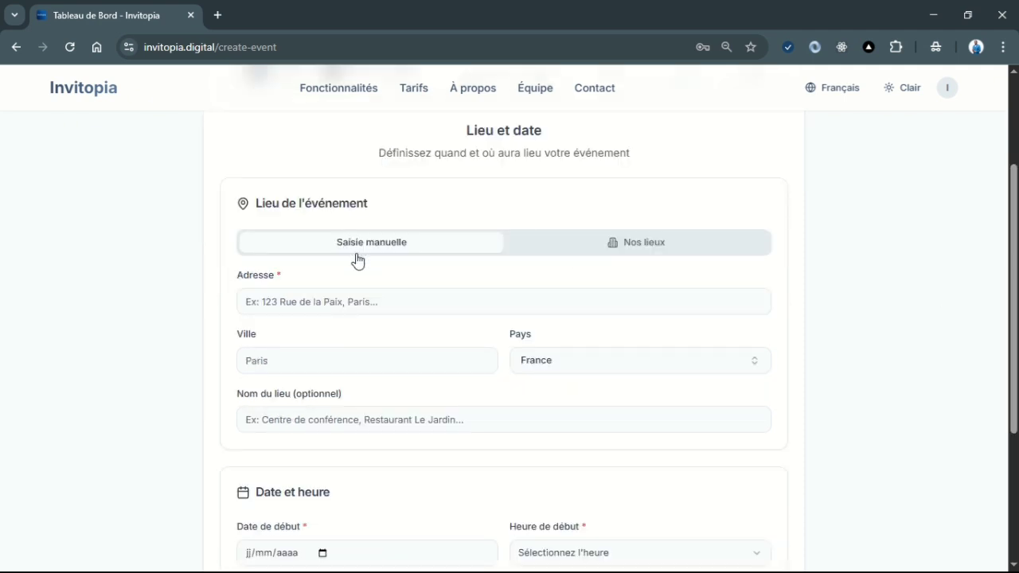
left_click(642, 242)
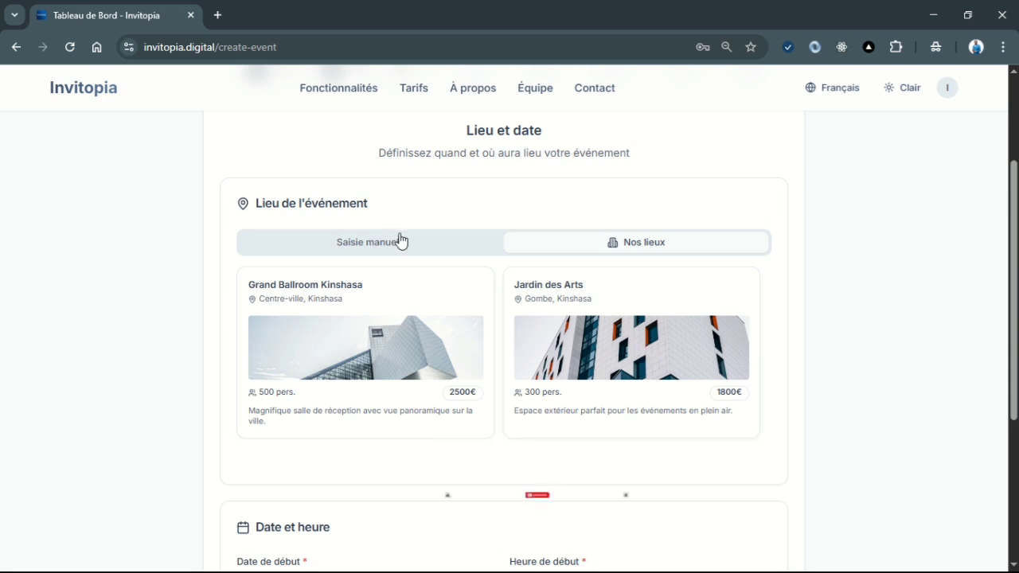
left_click(355, 250)
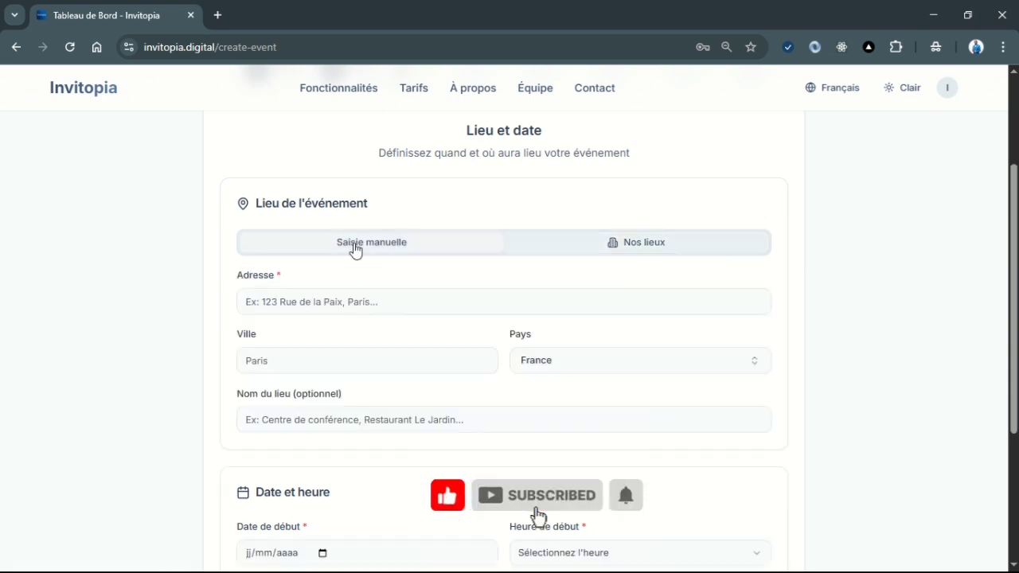
- Enter the venue's street address in the Adresse field of the event location
left_click(353, 296)
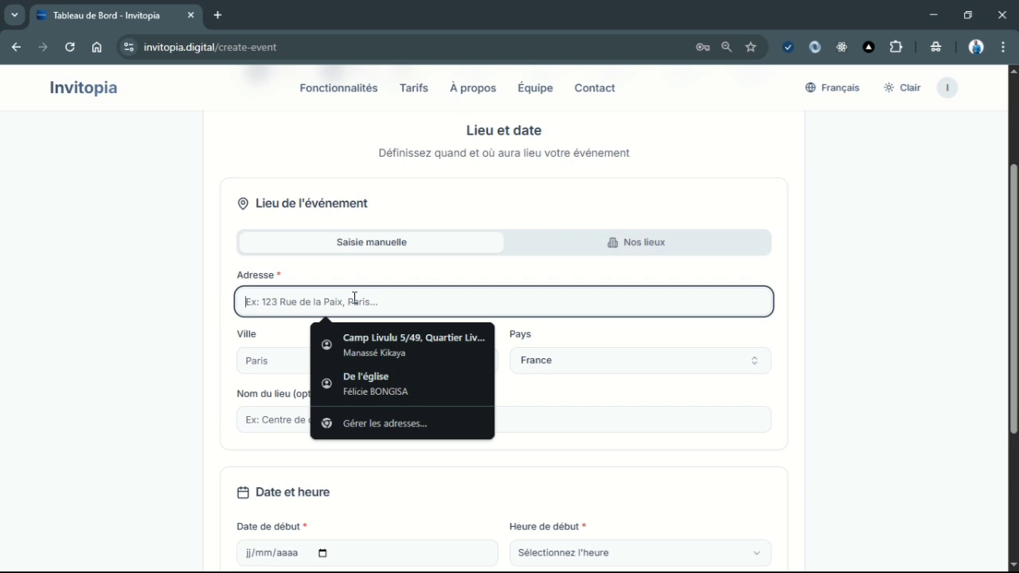
type("Rue T")
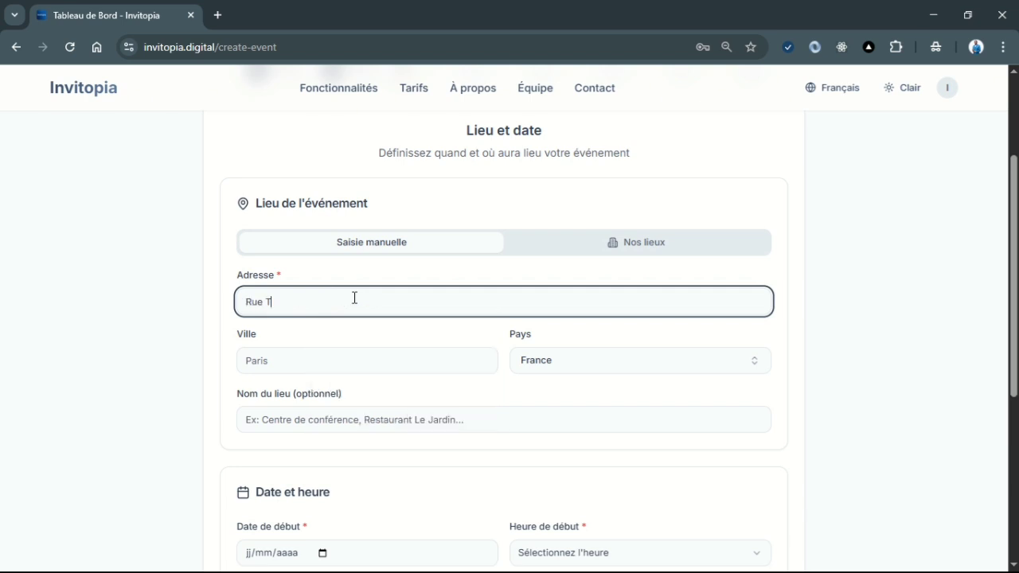
type("ulemebele n")
key("BackSpace")
type("°12, Mbanza-Lmeba,")
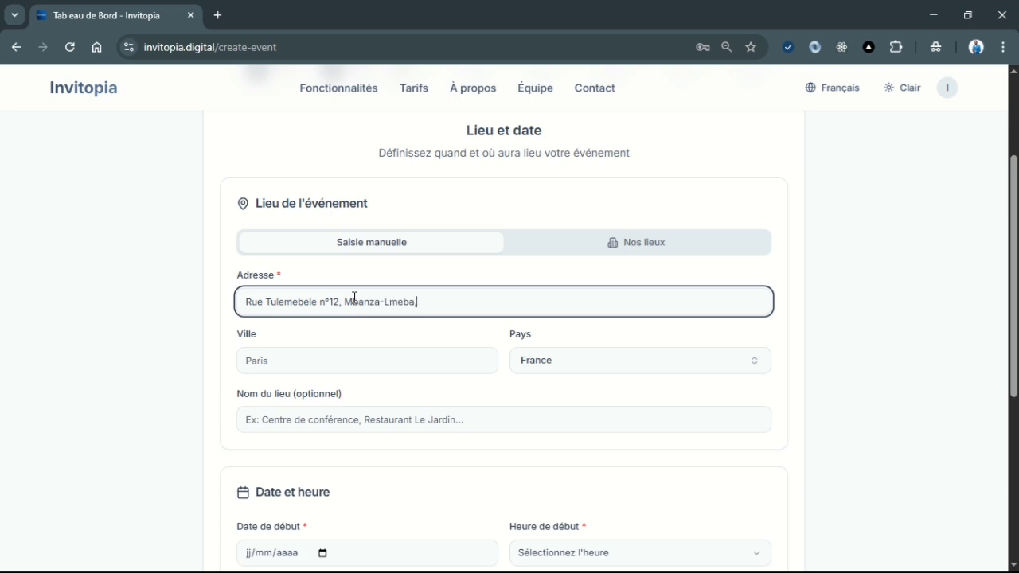
type(" Lemba")
- Set the event's city to Kinshasa and its country to République démocratique du Congo
left_click(375, 360)
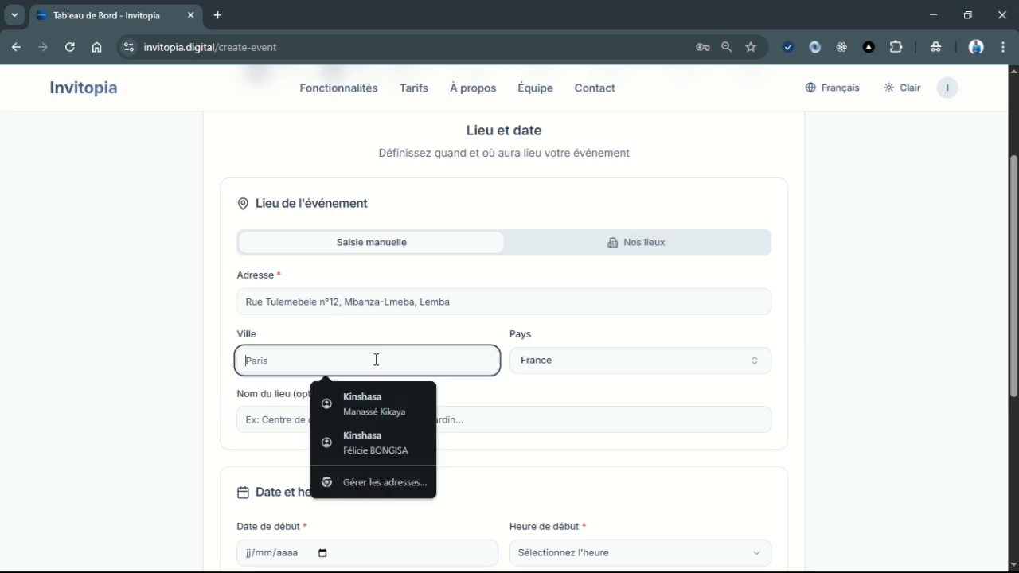
type("Kinshasa")
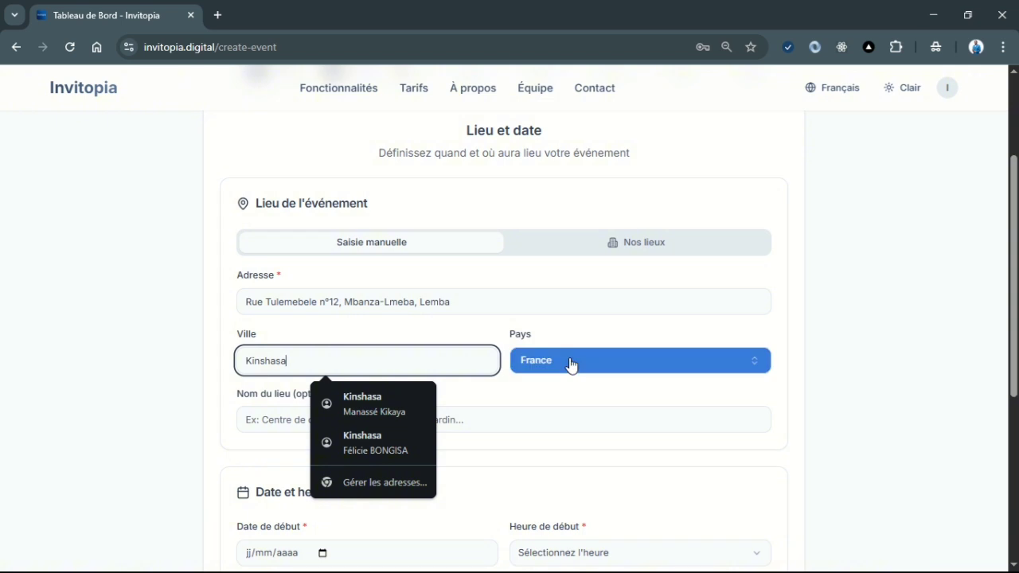
left_click(570, 364)
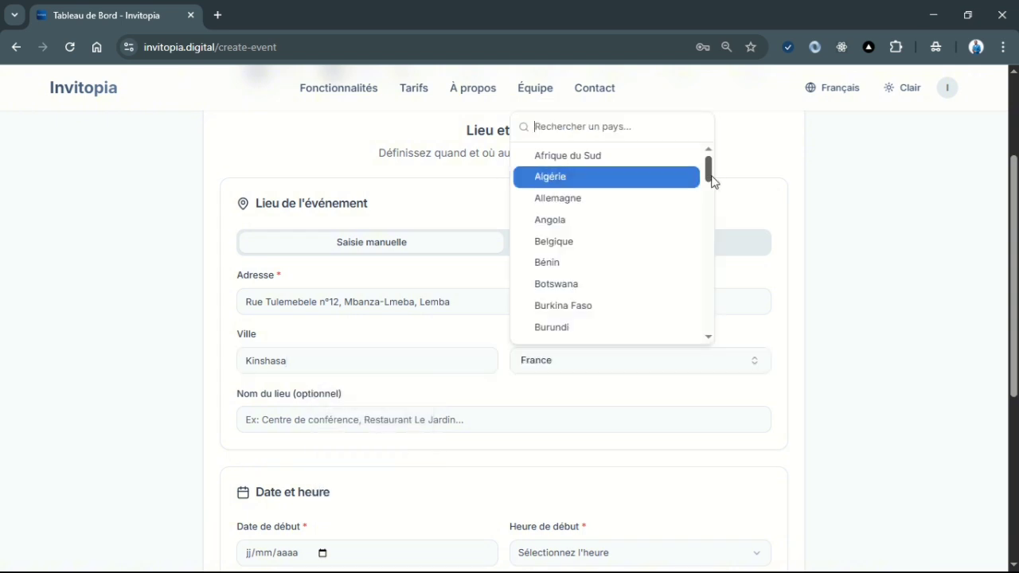
left_click_drag(711, 178, 706, 285)
left_click(673, 216)
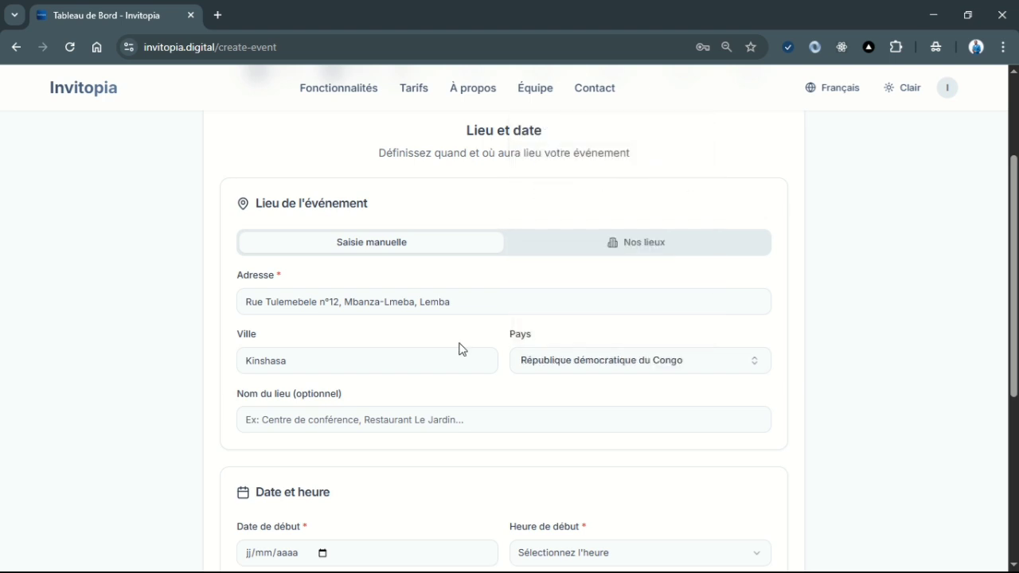
- Name the venue "Orphélinat Vivre Pour les Autres (VPA)"
left_click(433, 419)
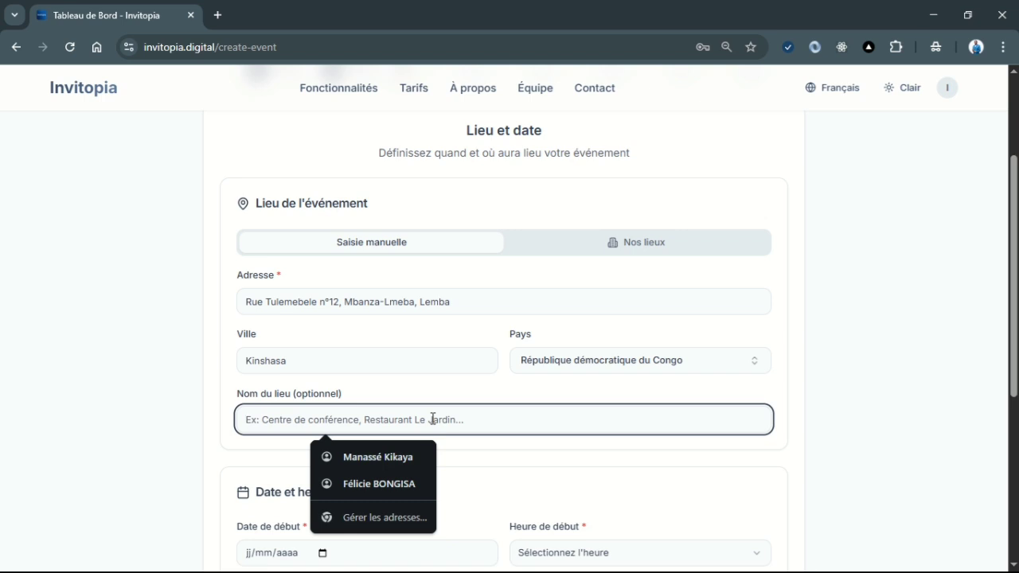
type("Orp")
left_click(430, 456)
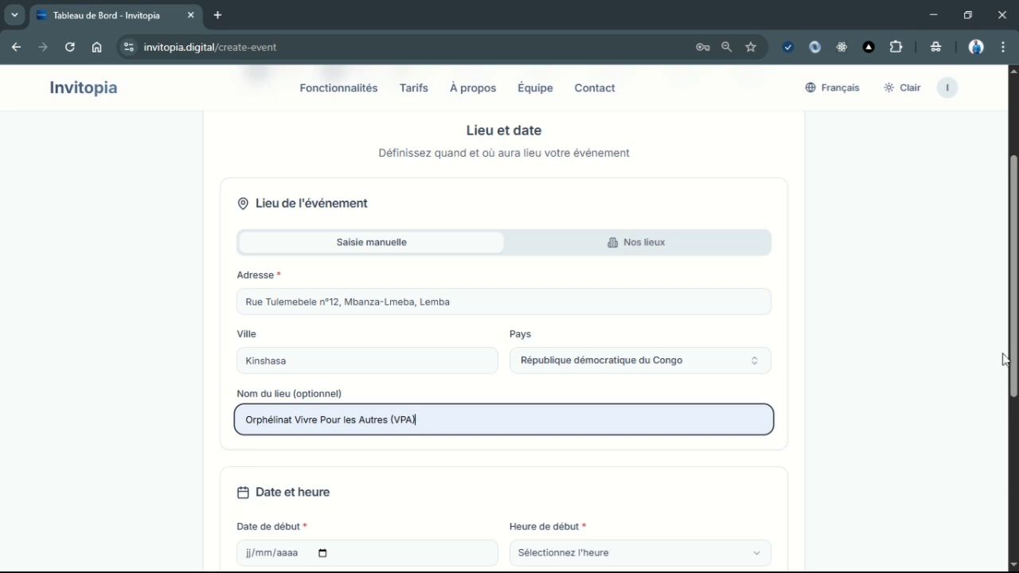
- Set the event's start date to 03/01/2026 and its start time to 11:00
scroll(483, 322, "down", 3)
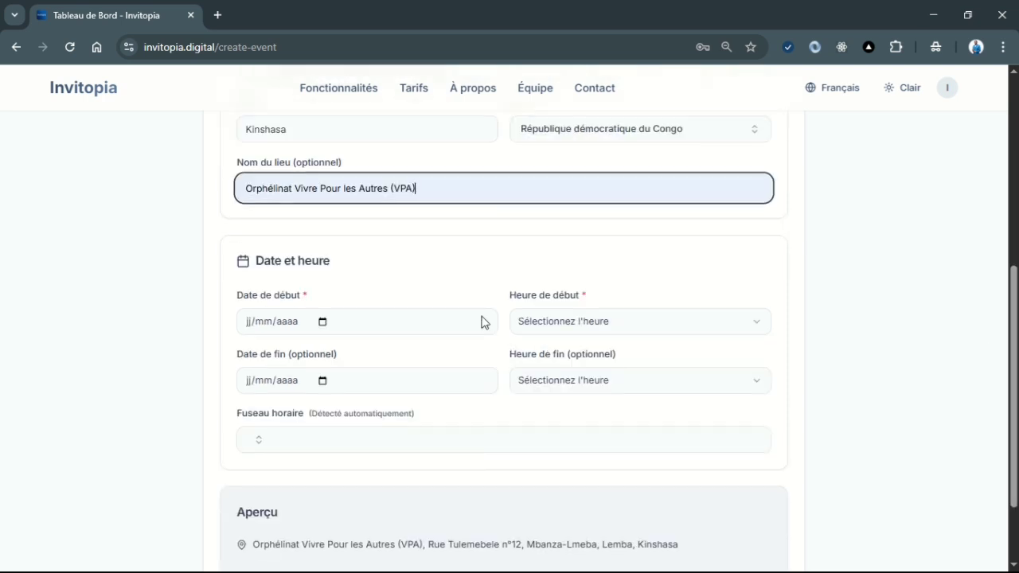
left_click(320, 326)
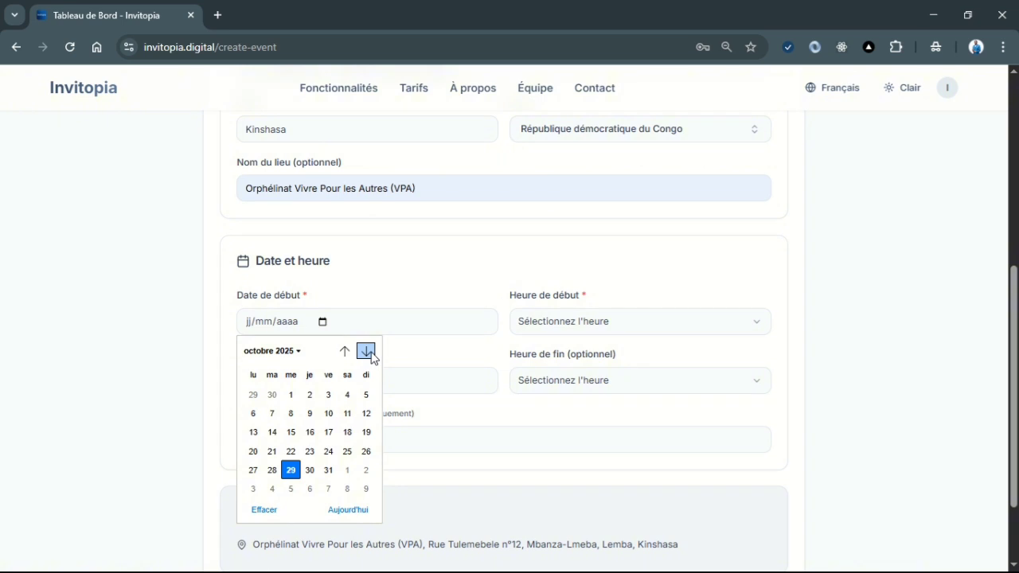
left_click(298, 352)
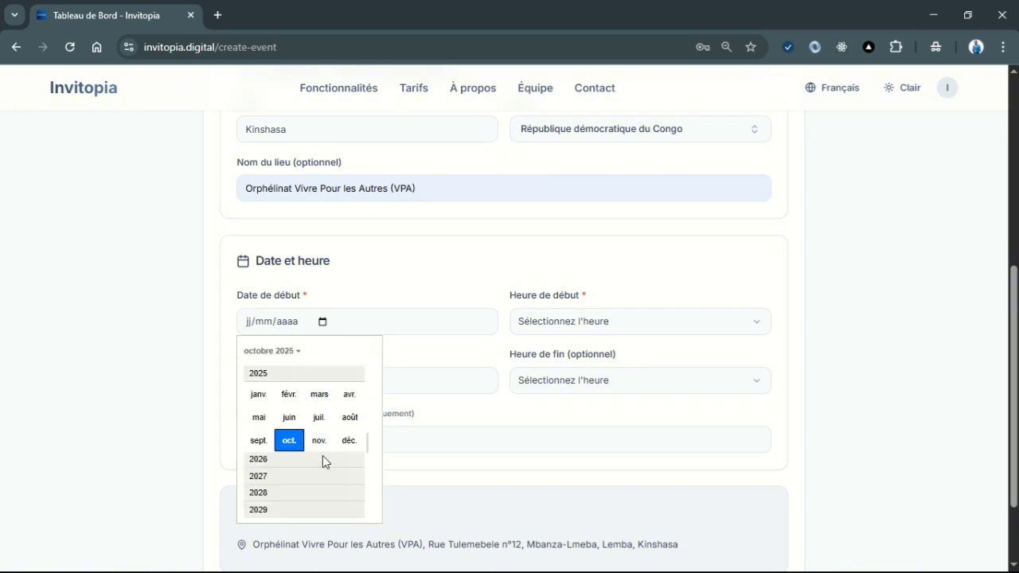
left_click(282, 459)
left_click(258, 394)
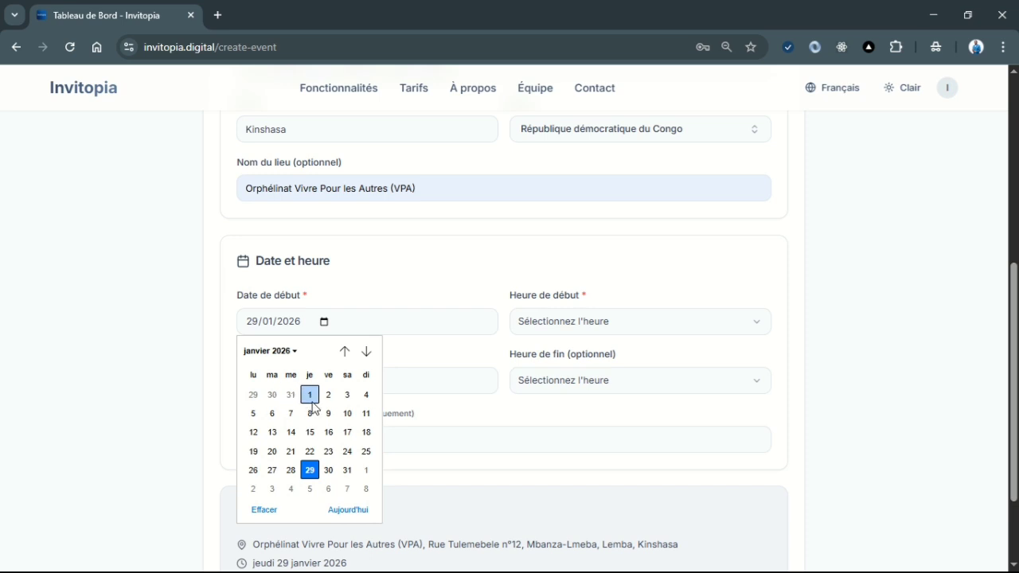
left_click(347, 394)
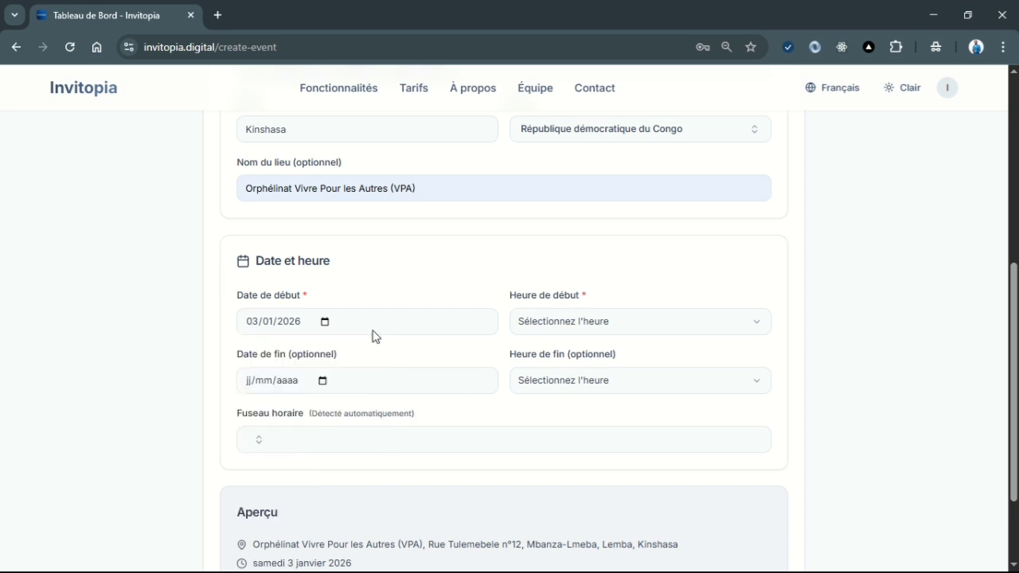
left_click(678, 327)
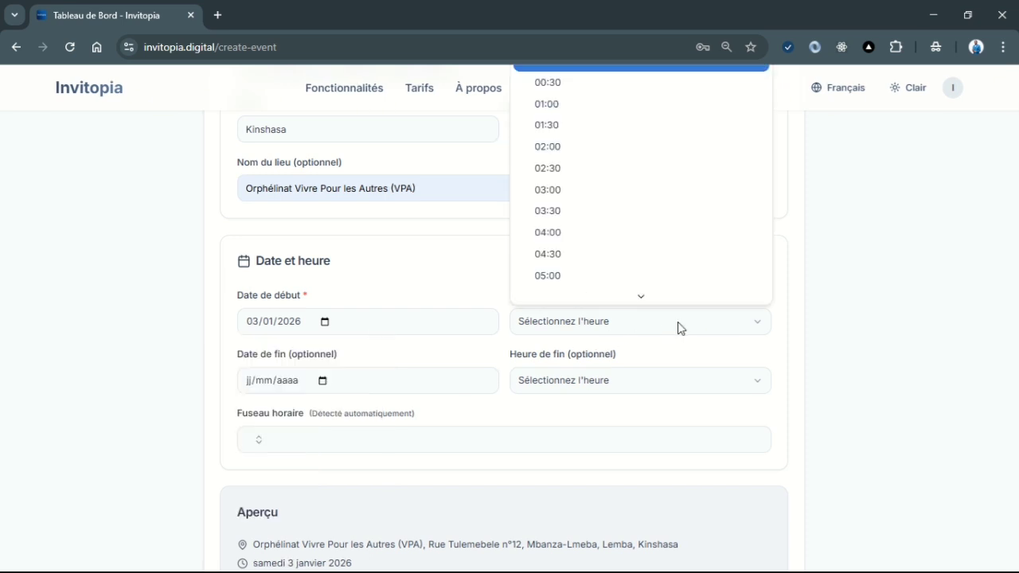
scroll(637, 303, "down", 3)
scroll(638, 296, "down", 5)
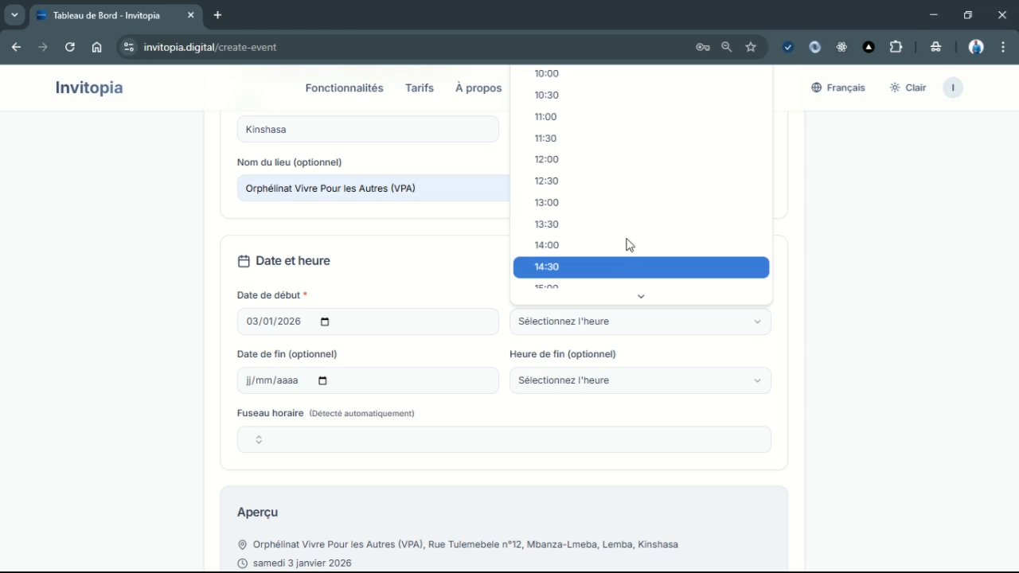
left_click(634, 119)
- Set the event's end date to 03/01/2026 and its end time to 12:00
left_click(322, 380)
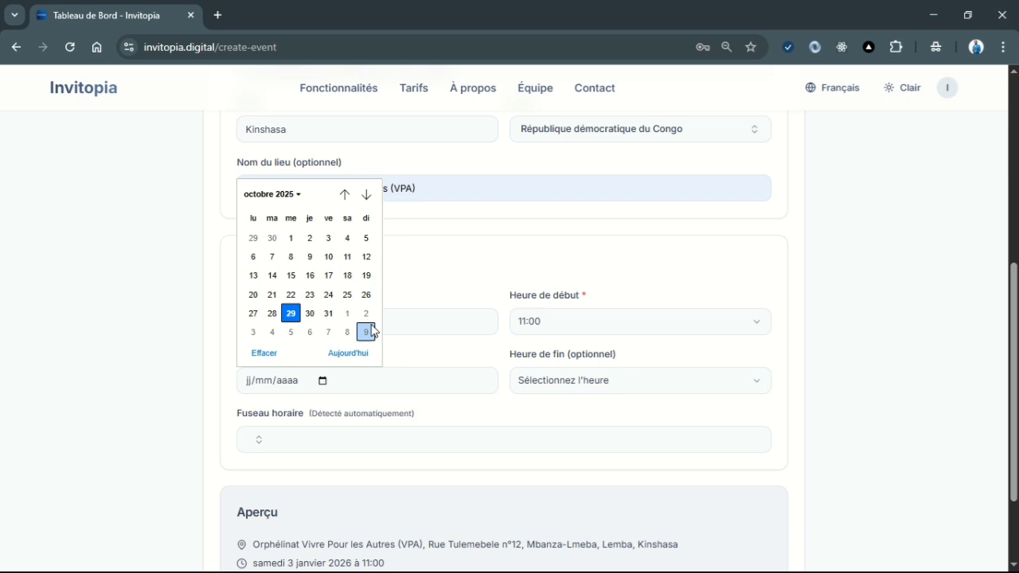
left_click(365, 195)
left_click(365, 195)
left_click(365, 195)
left_click(365, 195)
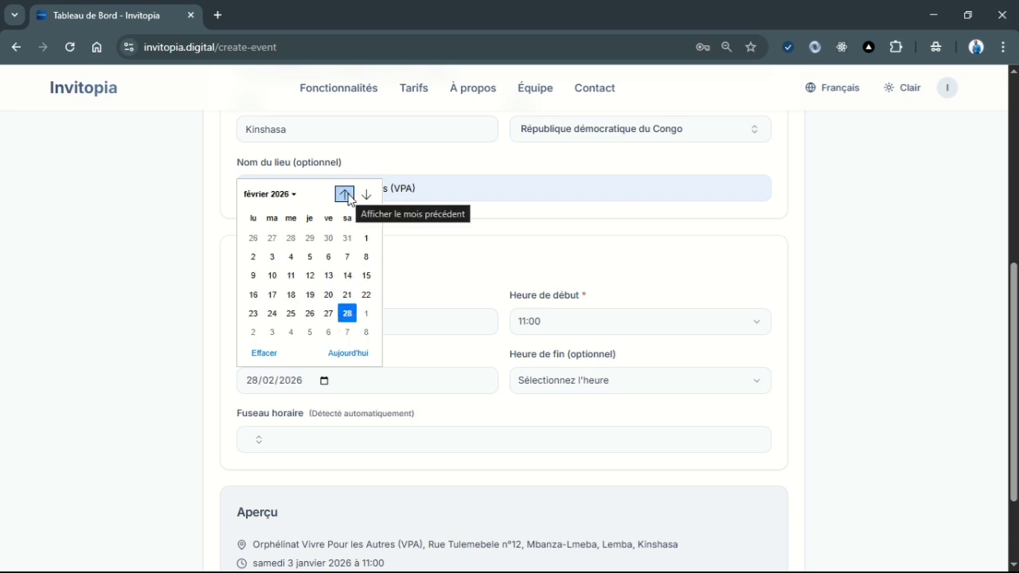
left_click(344, 195)
left_click(351, 244)
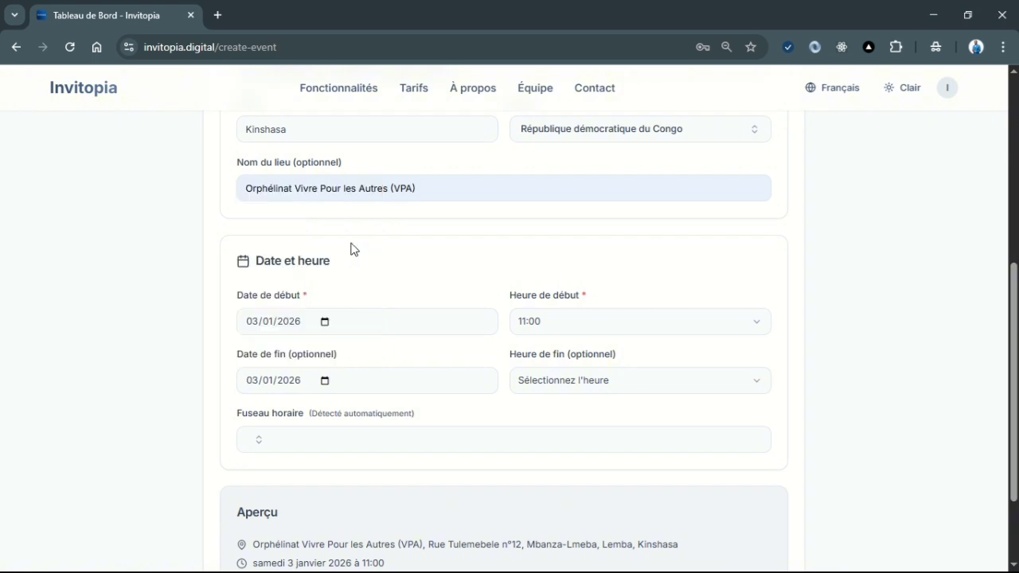
left_click(611, 390)
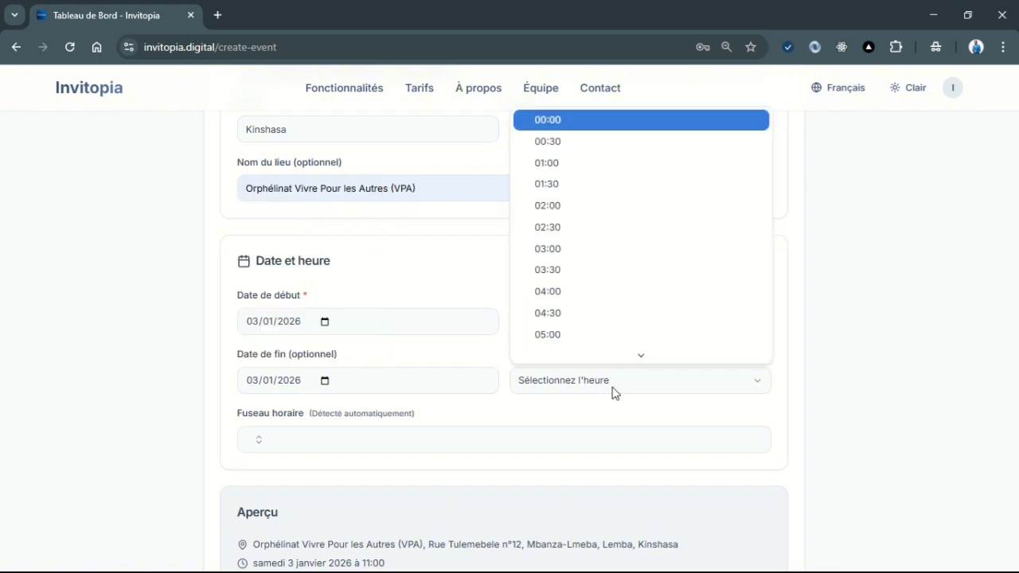
scroll(643, 357, "down", 1)
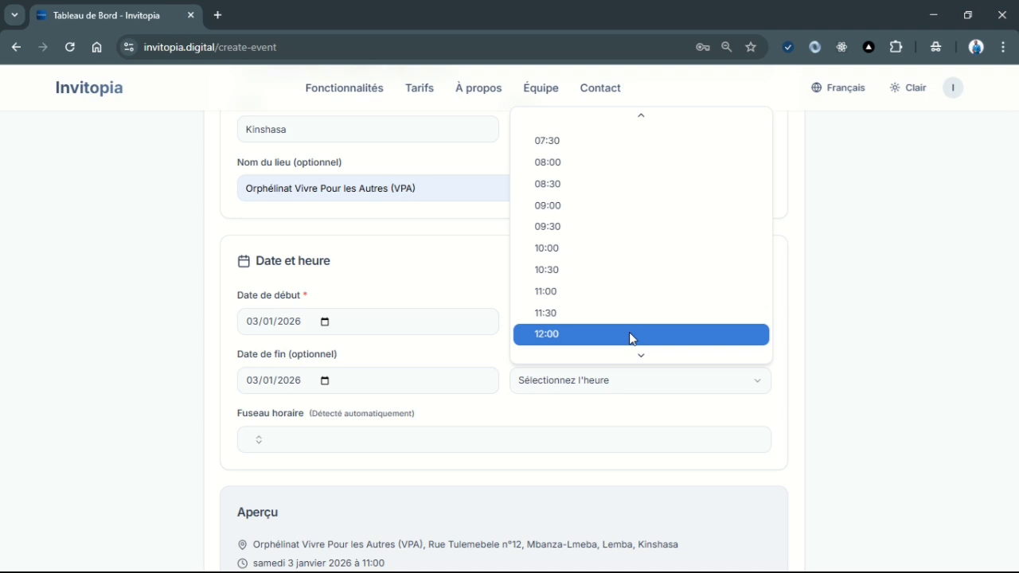
left_click(629, 334)
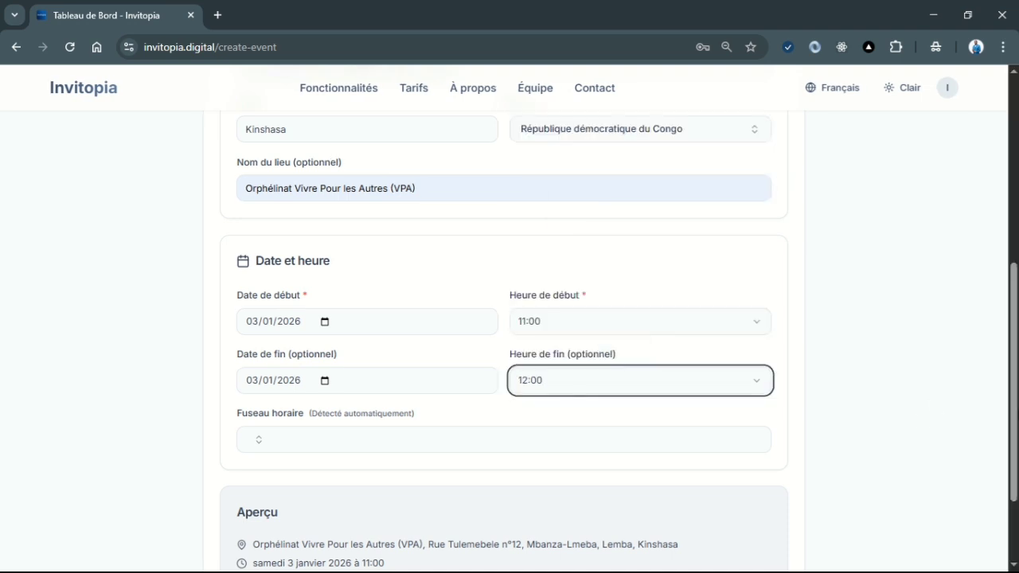
- Set the event's time zone to UTC+1:00 (GMT+1) and continue to the team stage
left_click(489, 437)
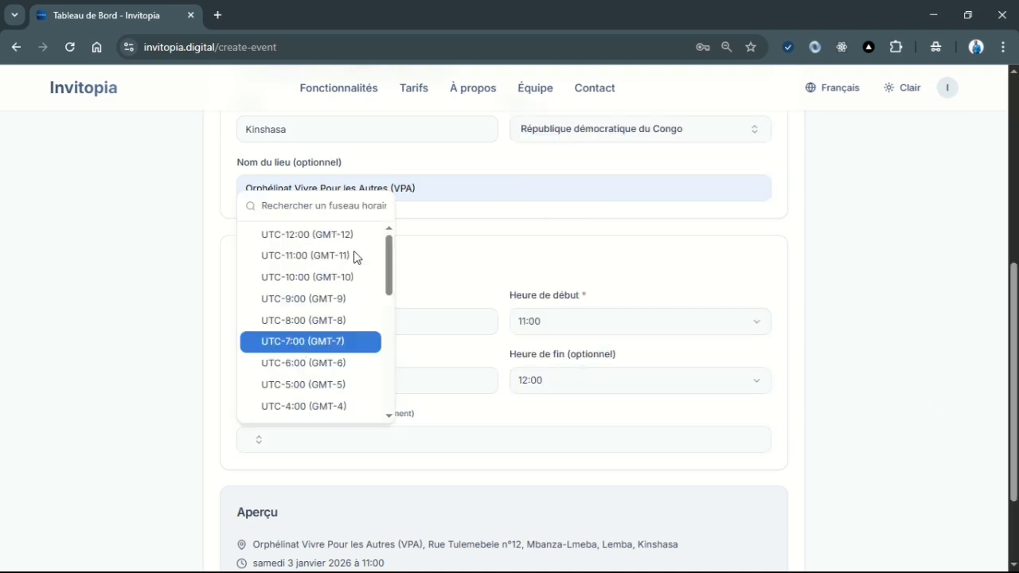
left_click_drag(390, 267, 390, 316)
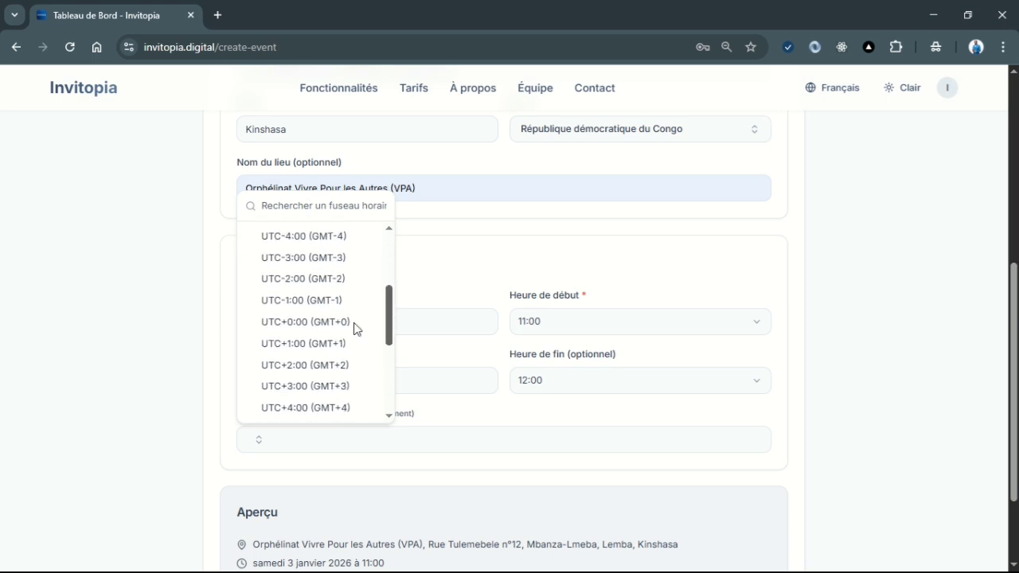
left_click(301, 351)
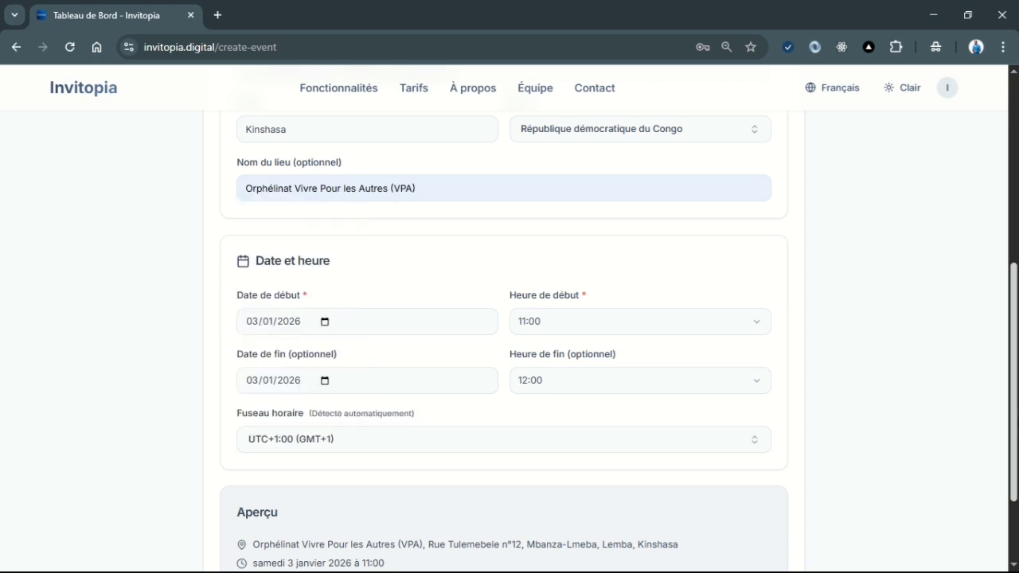
left_click_drag(1014, 432, 1014, 488)
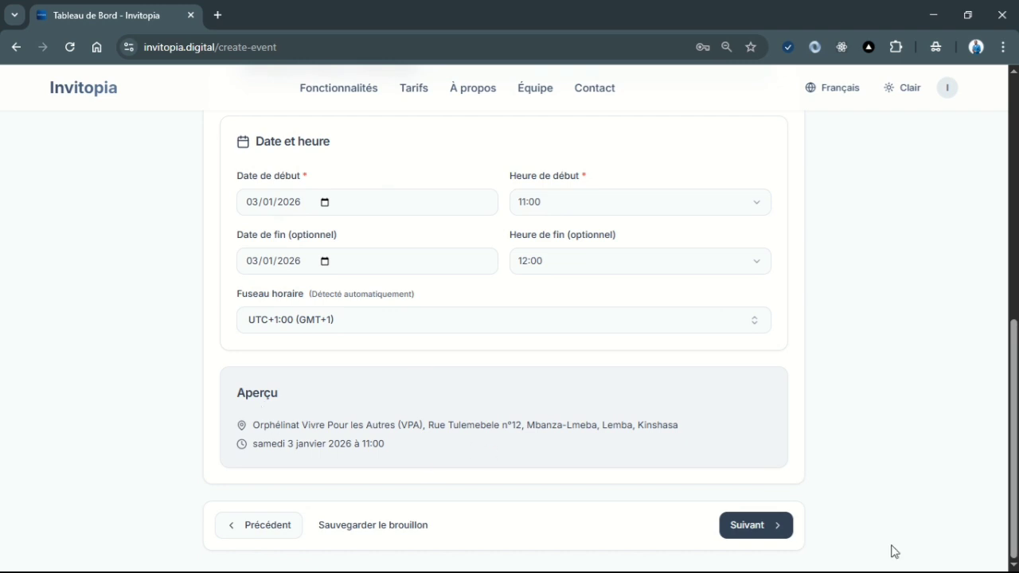
left_click(766, 528)
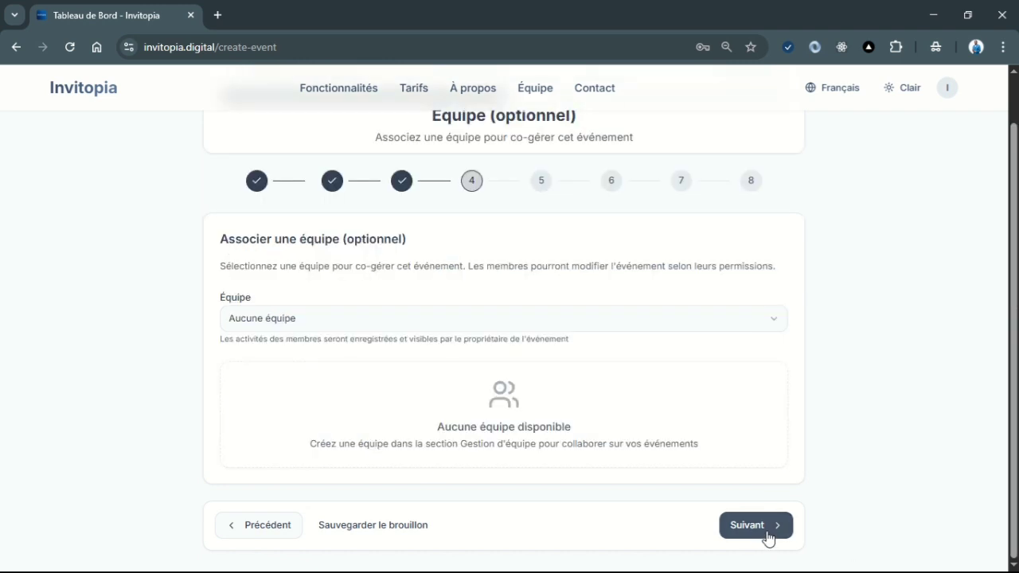
- Check the available teams, keep Aucune équipe and continue to the Personnalisation stage
scroll(1012, 318, "up", 1)
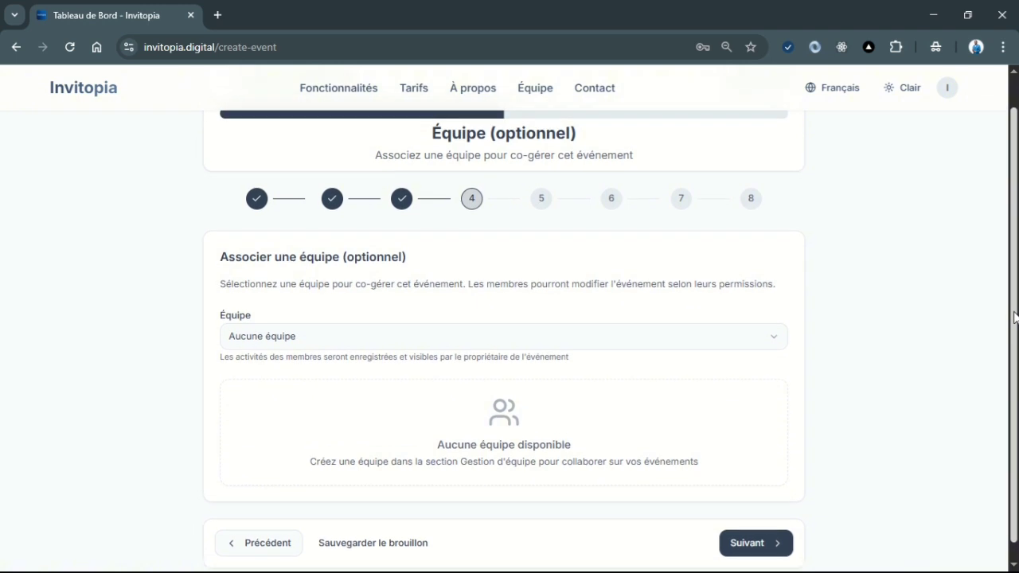
scroll(1014, 317, "up", 1)
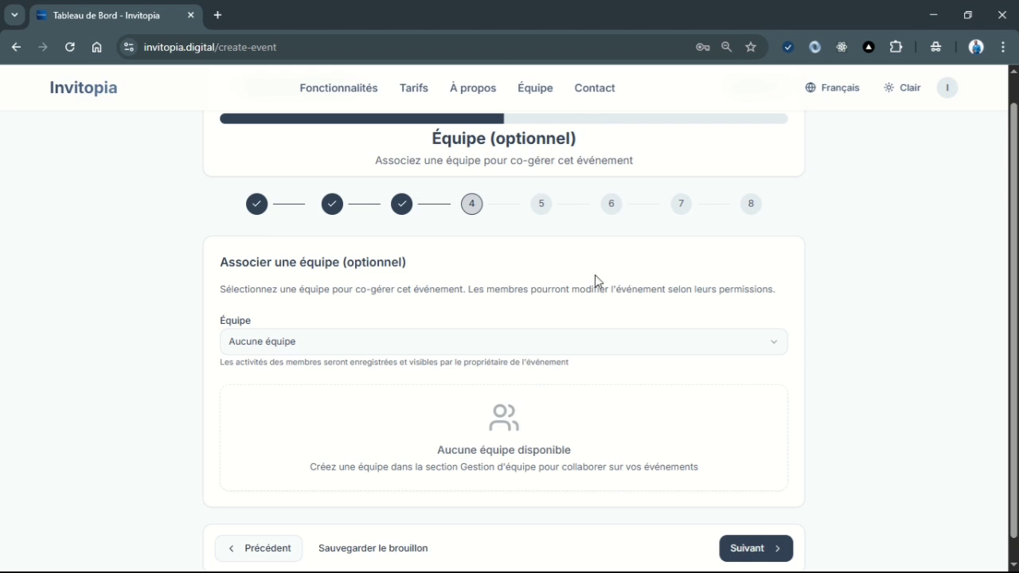
left_click(695, 343)
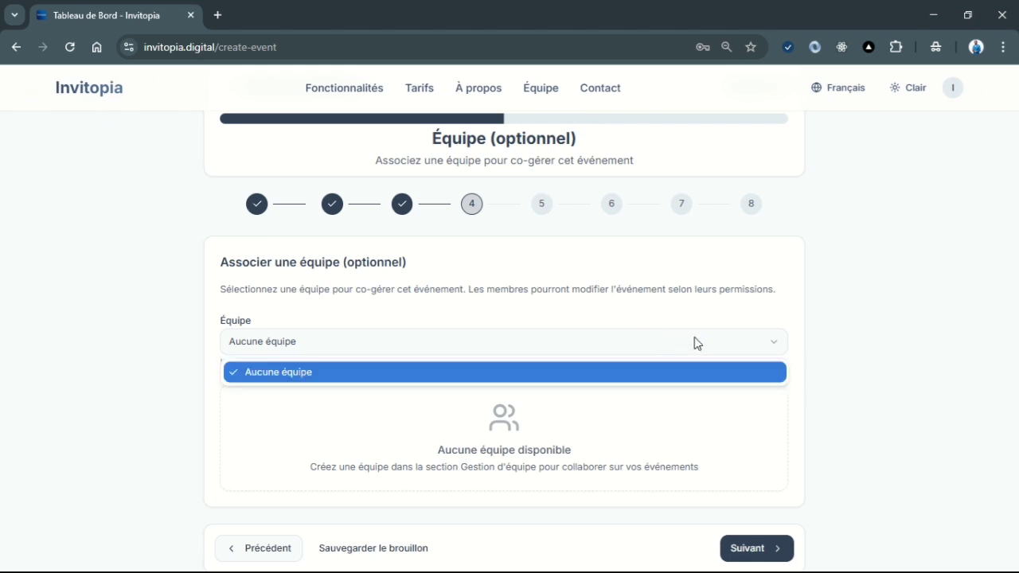
left_click(760, 517)
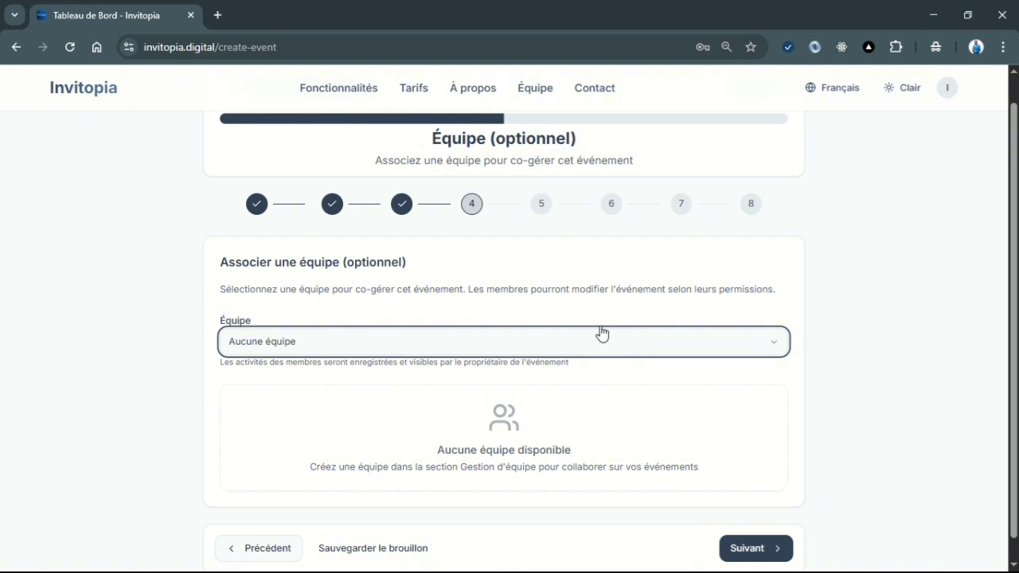
left_click(757, 550)
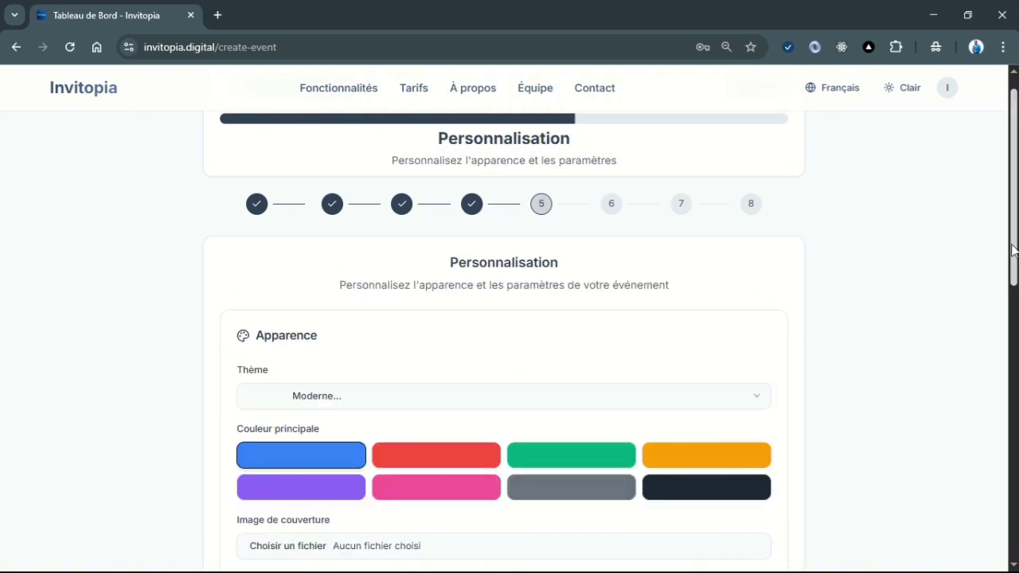
- Keep the Moderne theme and set the event's main colour to Rouge
scroll(1013, 250, "down", 2)
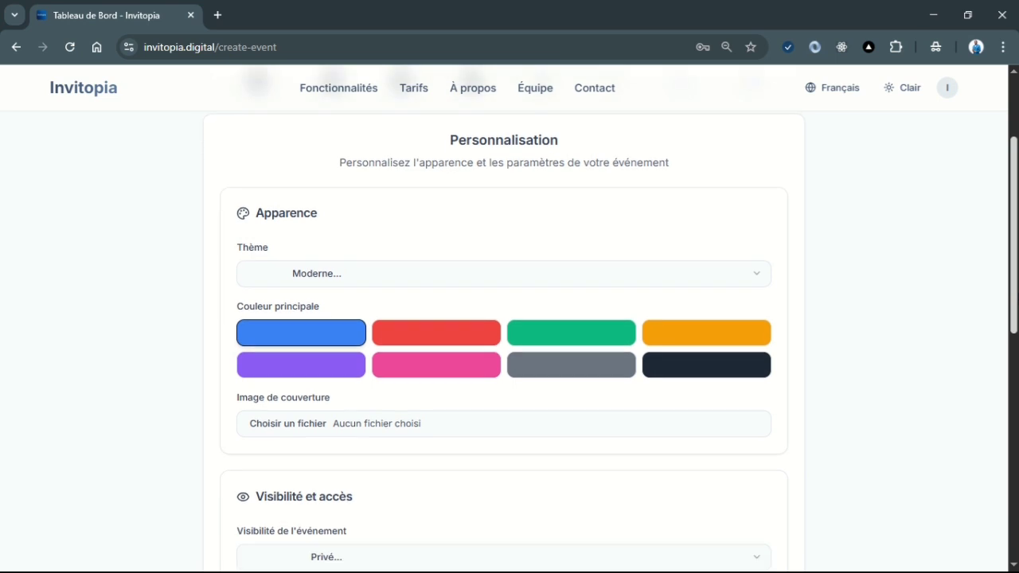
scroll(1015, 255, "down", 1)
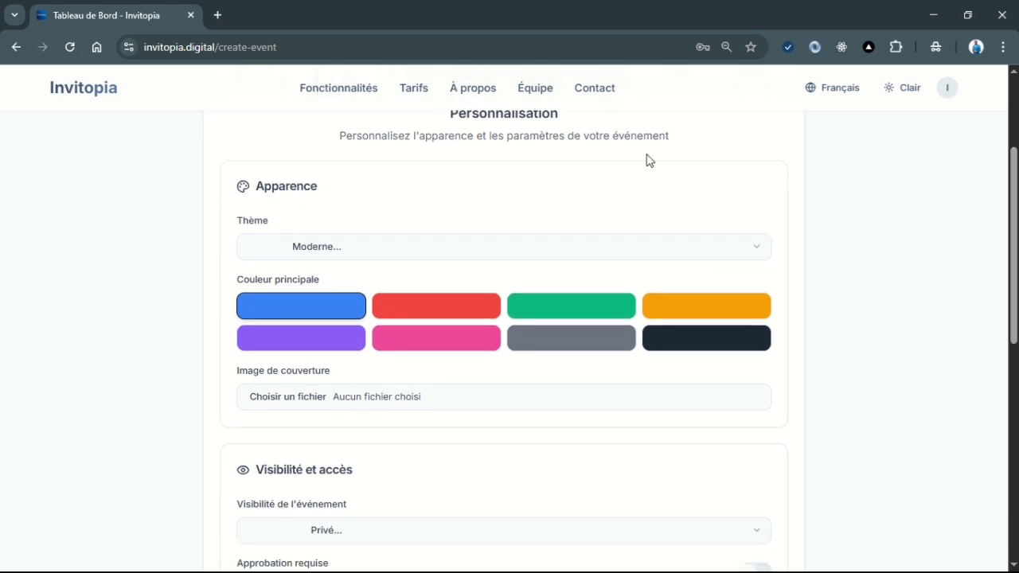
left_click(677, 254)
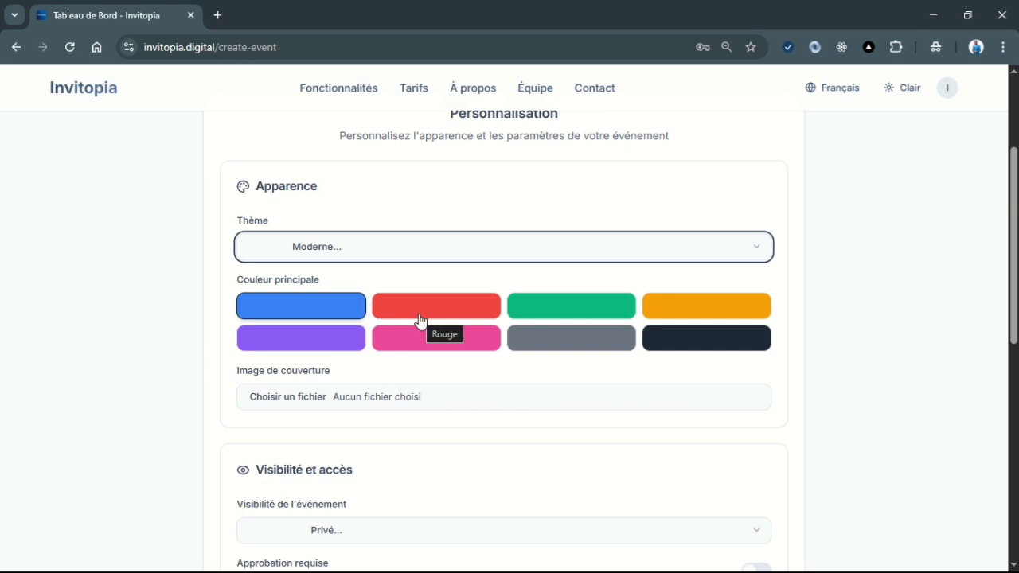
left_click(420, 321)
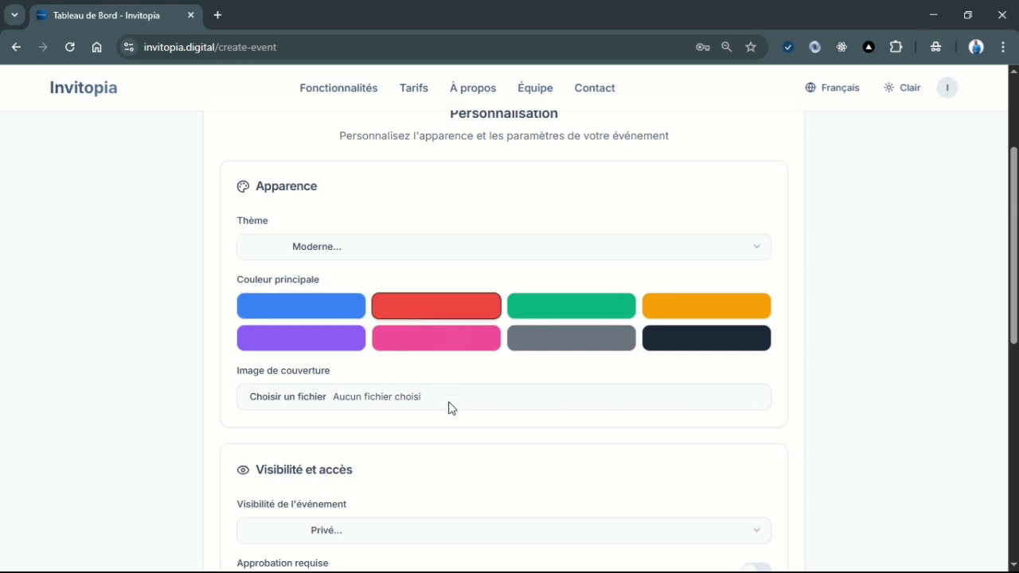
- Upload 20251002_023337.png from the Documents folder as the event's cover image
left_click(310, 392)
left_click(324, 400)
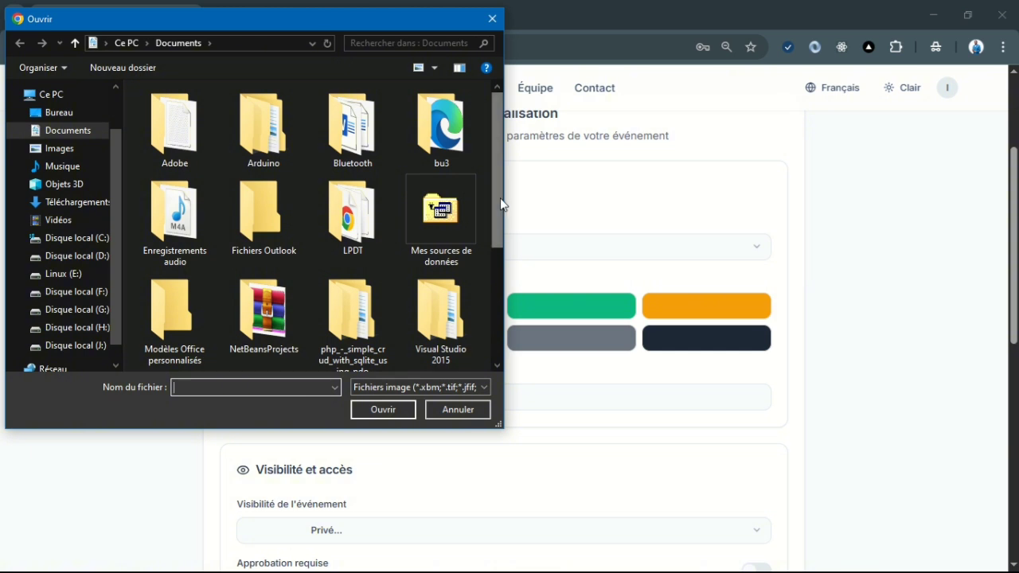
left_click(494, 360)
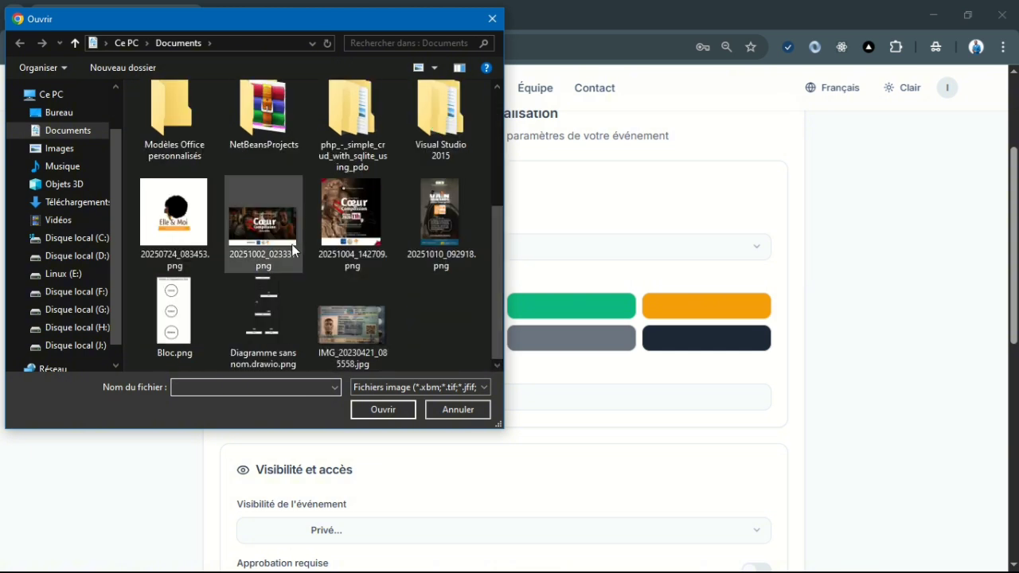
left_click(263, 227)
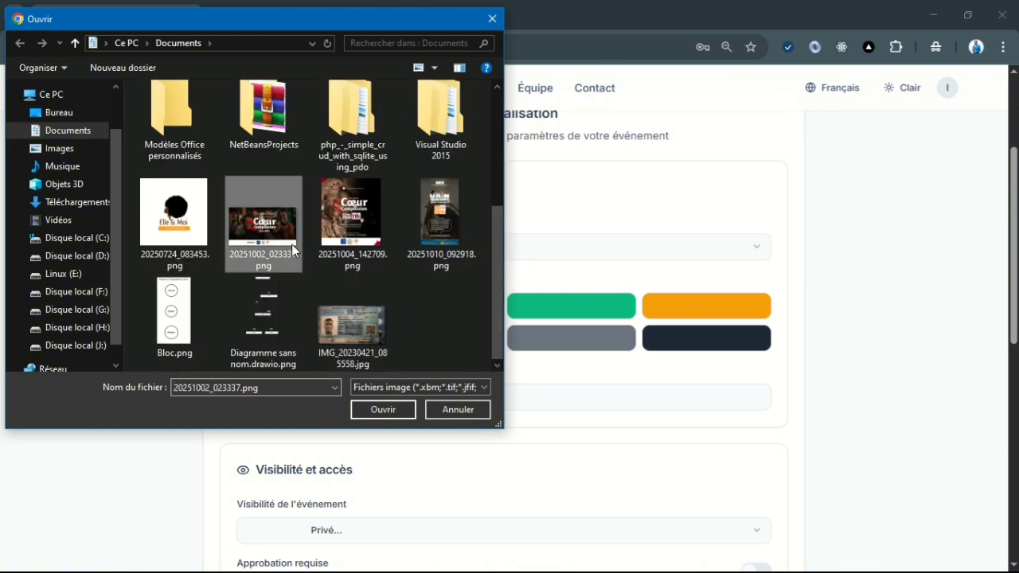
left_click(383, 409)
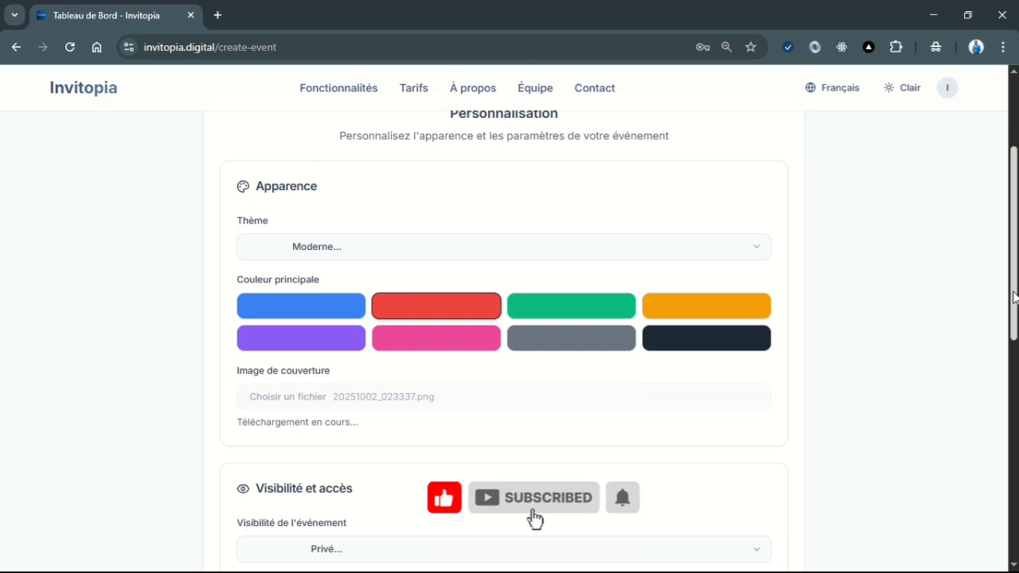
- Set the event's visibility to Public and require approval for registrations
scroll(509, 342, "down", 2)
scroll(509, 319, "down", 1)
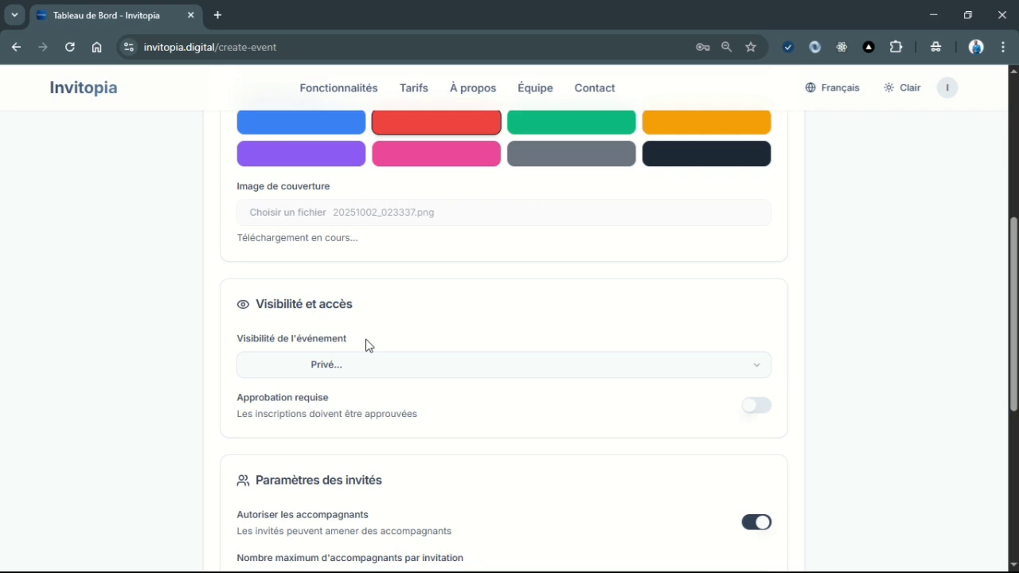
left_click(425, 371)
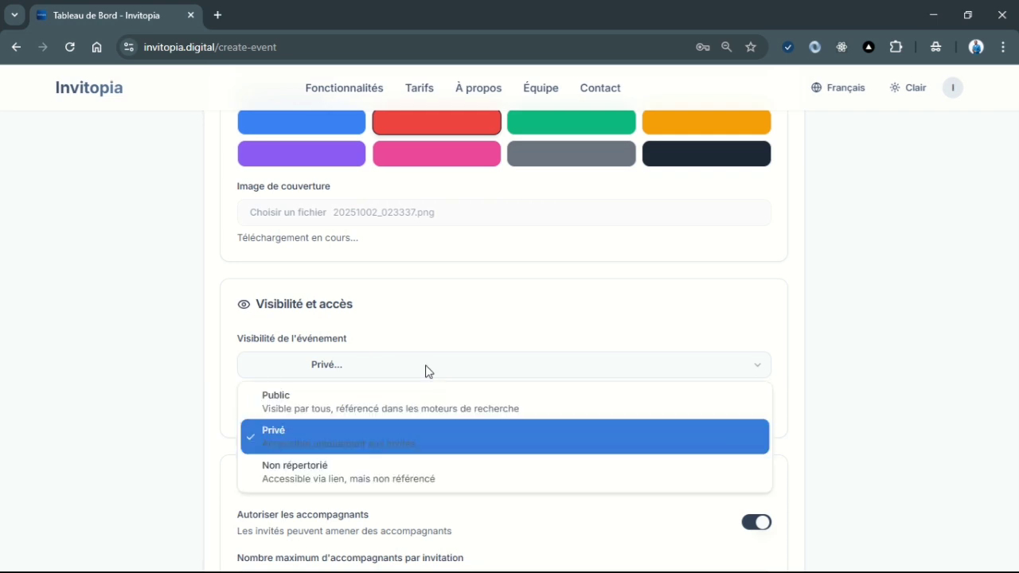
left_click(409, 407)
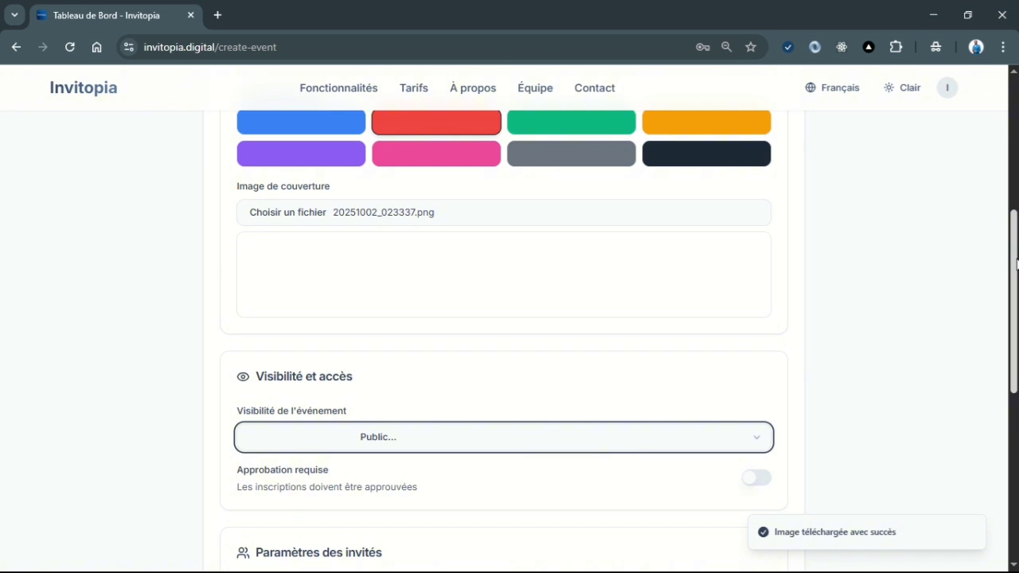
scroll(1017, 266, "down", 1)
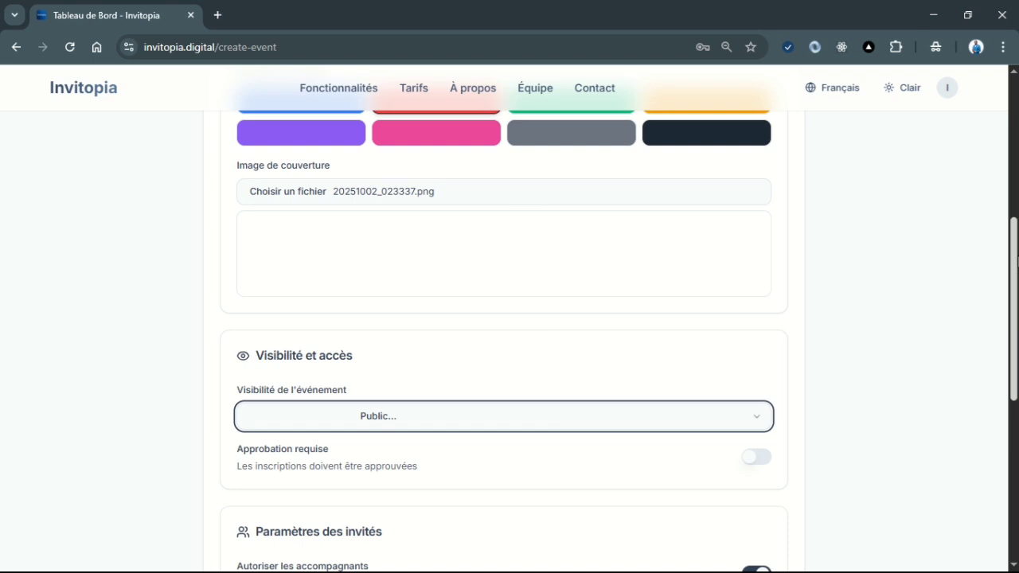
scroll(1016, 259, "down", 3)
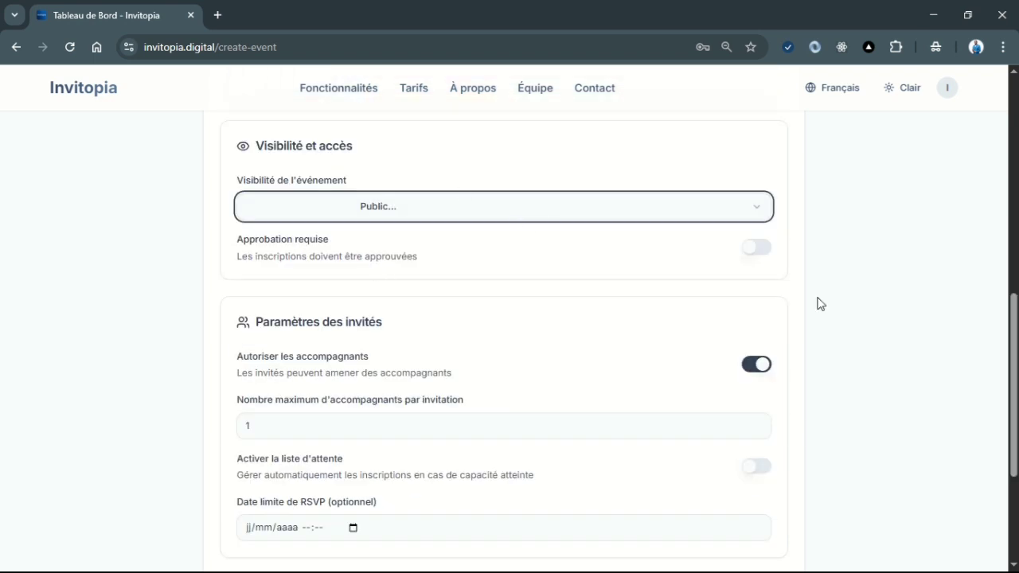
left_click(759, 257)
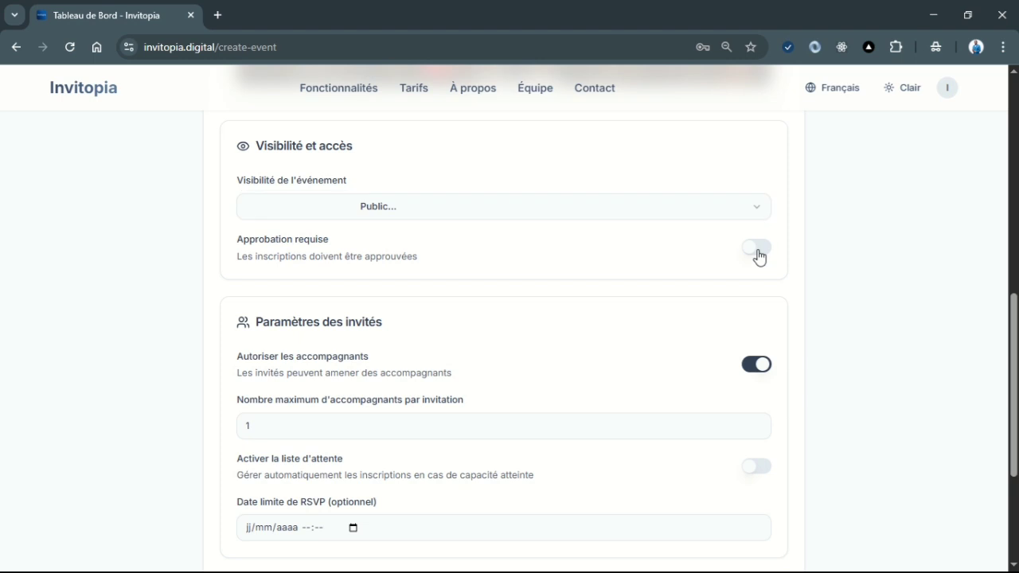
- Check the cover image preview and try the waiting list option in the guest settings, leaving it disabled
scroll(996, 336, "up", 3)
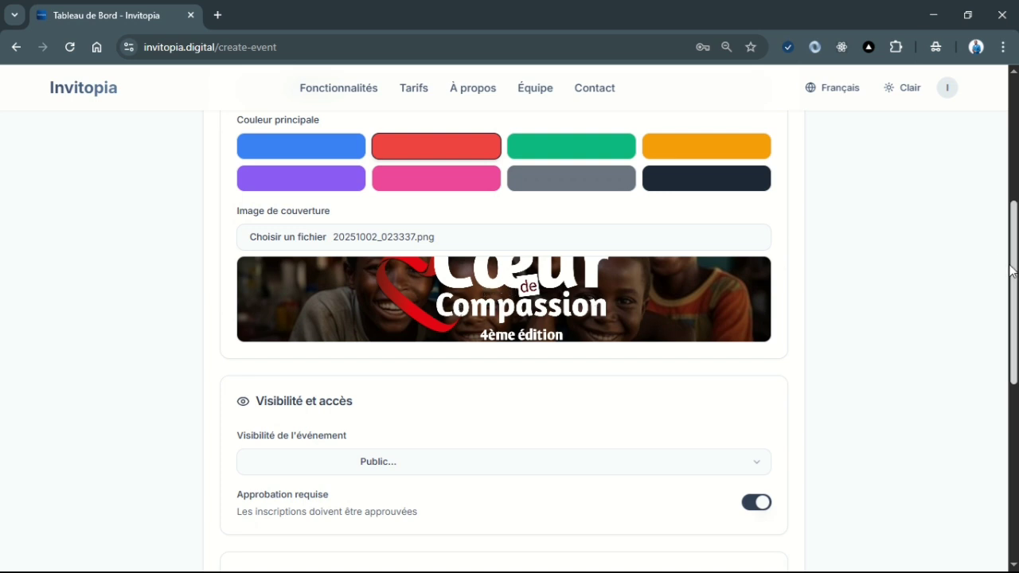
scroll(1015, 276, "down", 1)
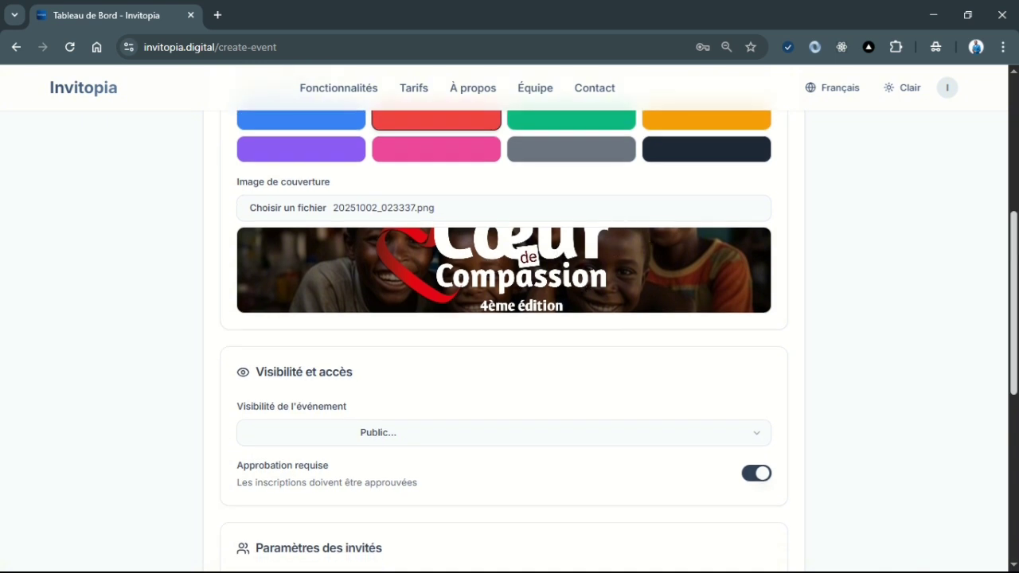
scroll(745, 318, "down", 5)
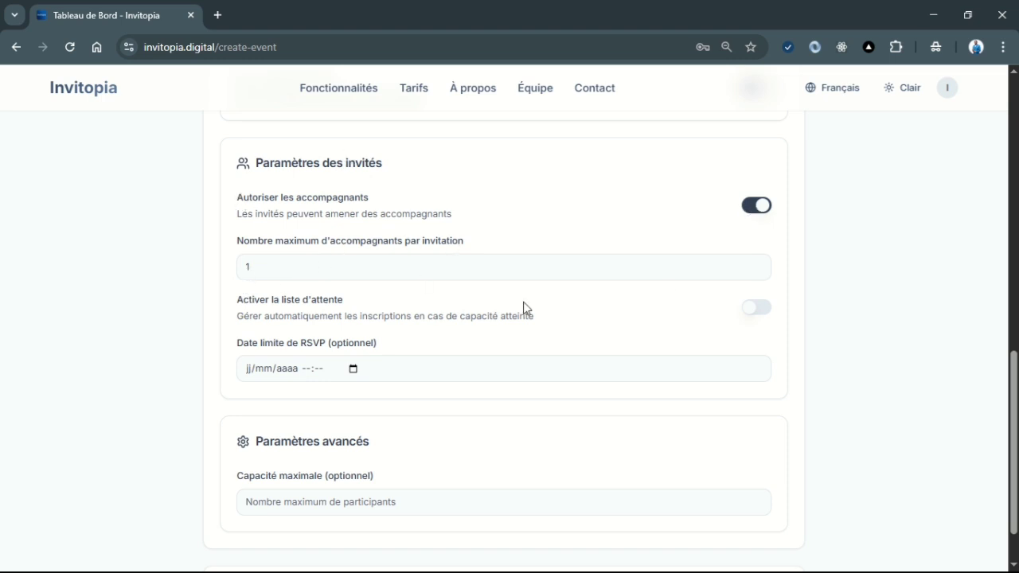
left_click(758, 310)
left_click(758, 311)
- Set the RSVP deadline to 28/12/2025 at 01:27
left_click(353, 369)
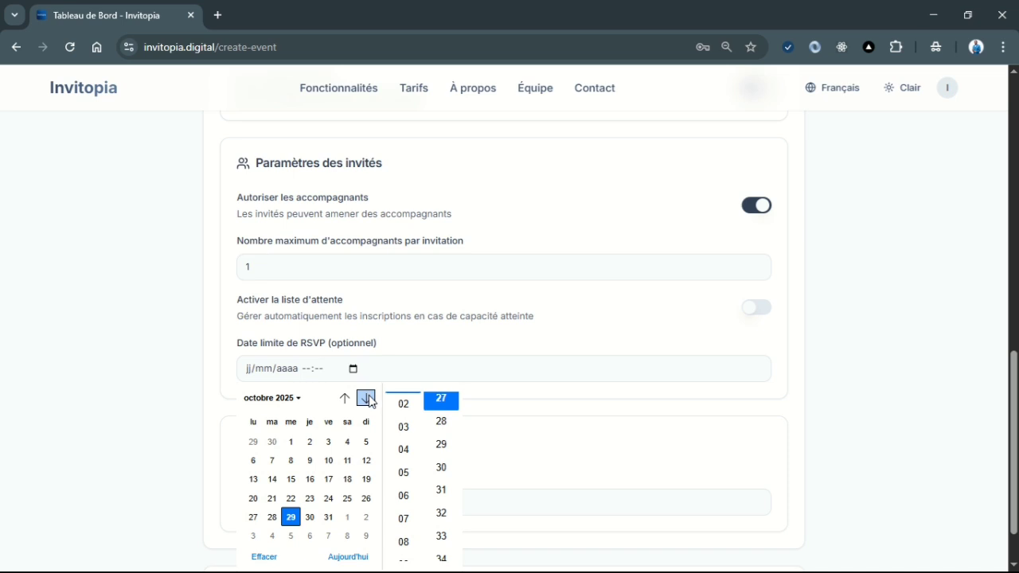
left_click(367, 399)
left_click(367, 399)
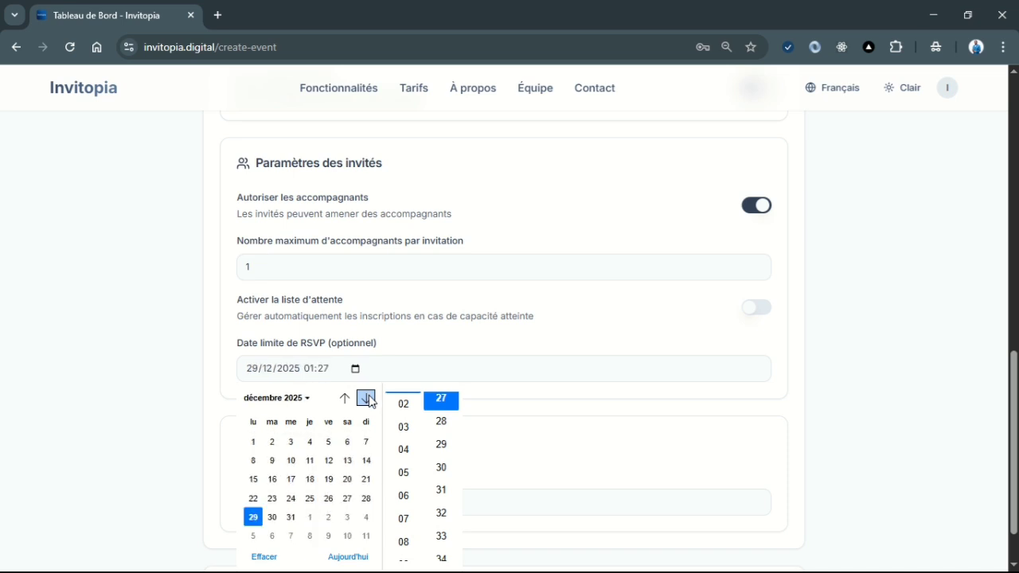
left_click(366, 499)
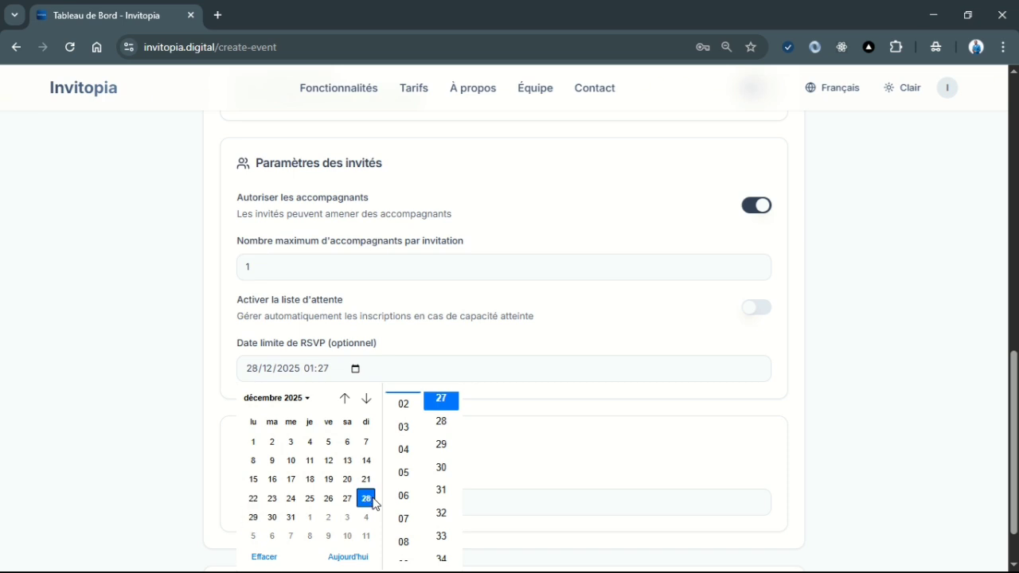
left_click(605, 414)
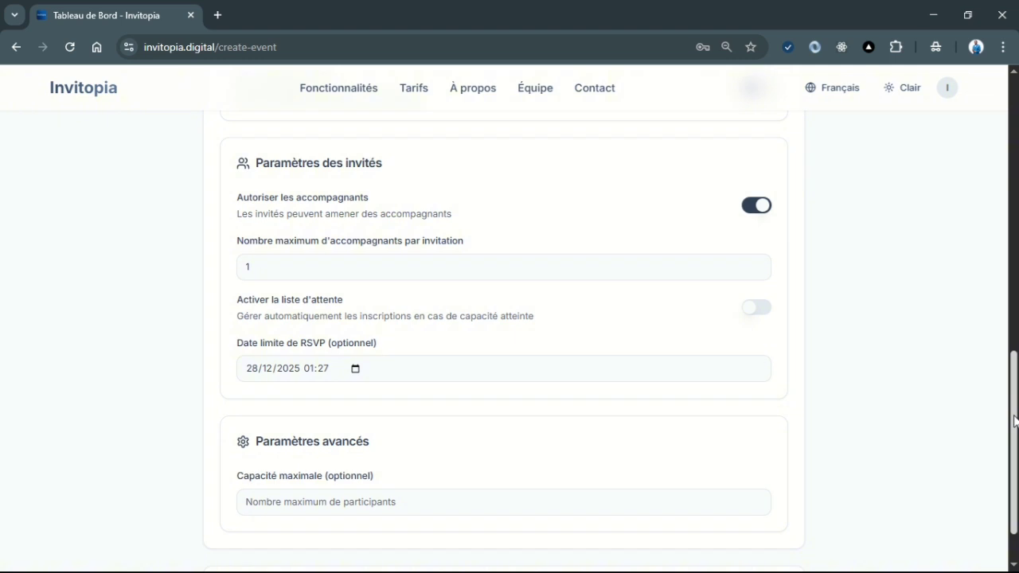
- Set the event's maximum capacity to 100 participants and continue to the Invités stage
scroll(1015, 419, "down", 2)
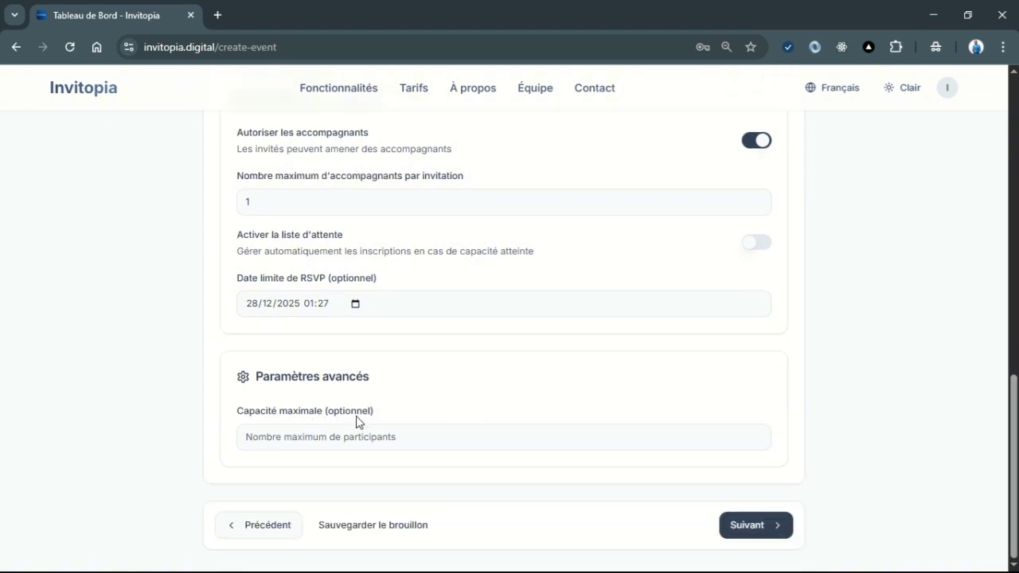
left_click(341, 442)
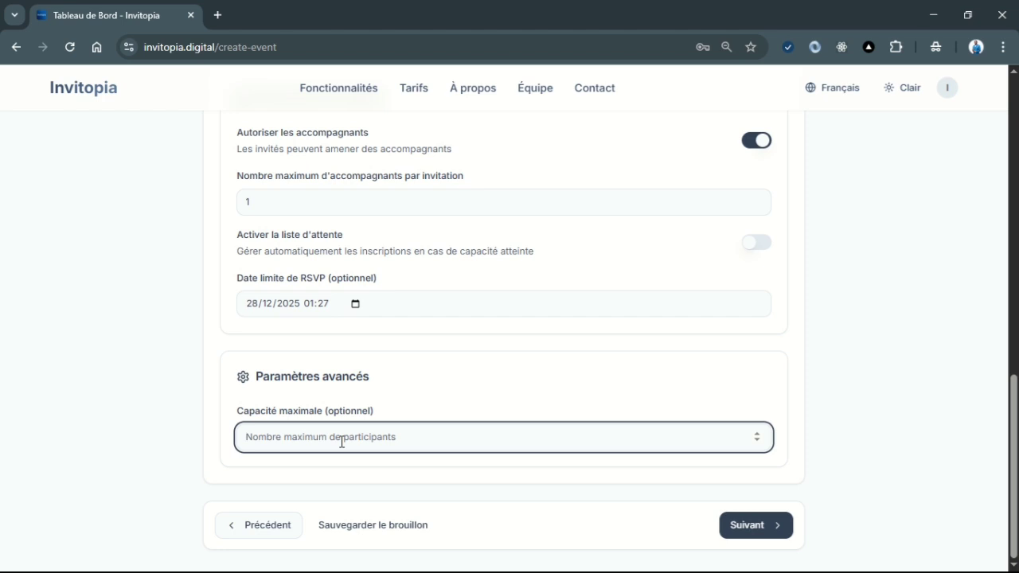
type("100")
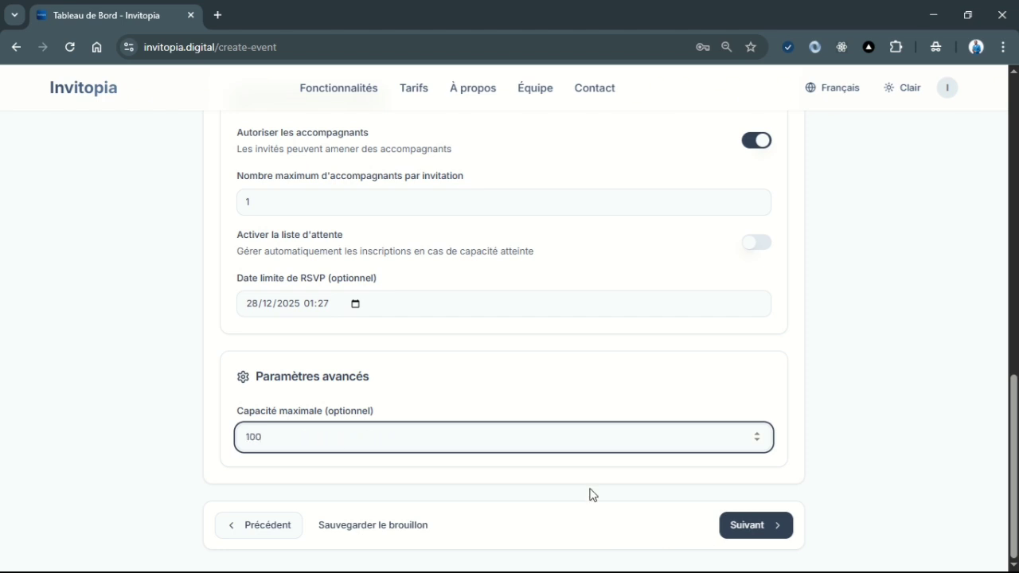
left_click(739, 535)
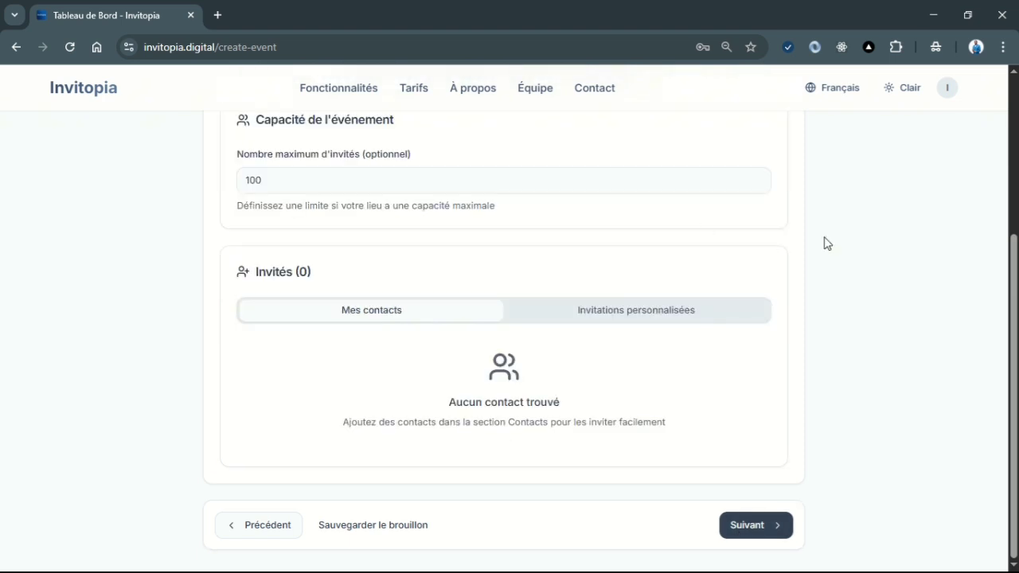
- Review the Invités stage, go back to recheck the Personnalisation settings, and return to the Invités stage
scroll(978, 85, "up", 3)
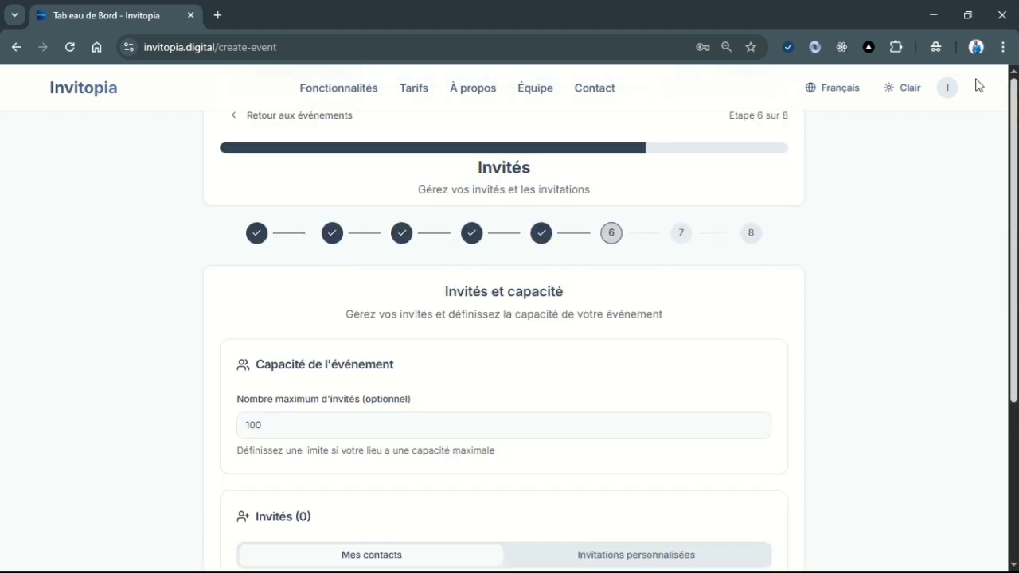
scroll(992, 150, "down", 1)
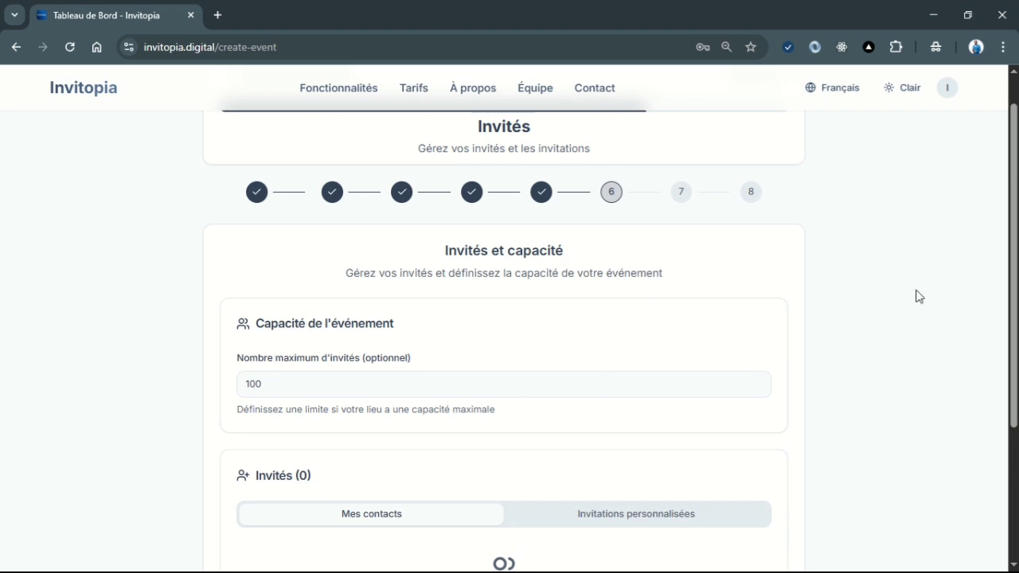
scroll(1014, 320, "down", 3)
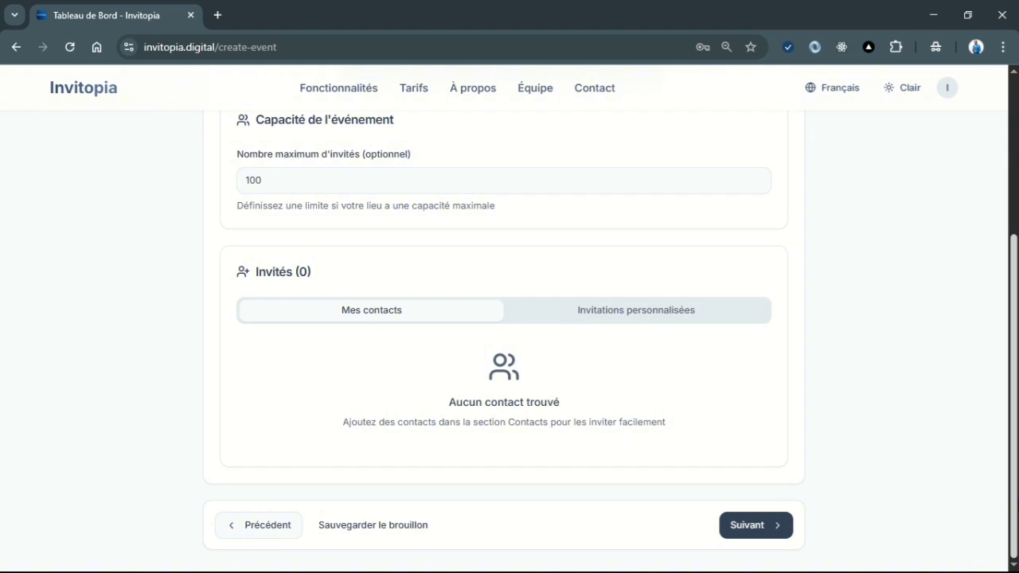
left_click(241, 532)
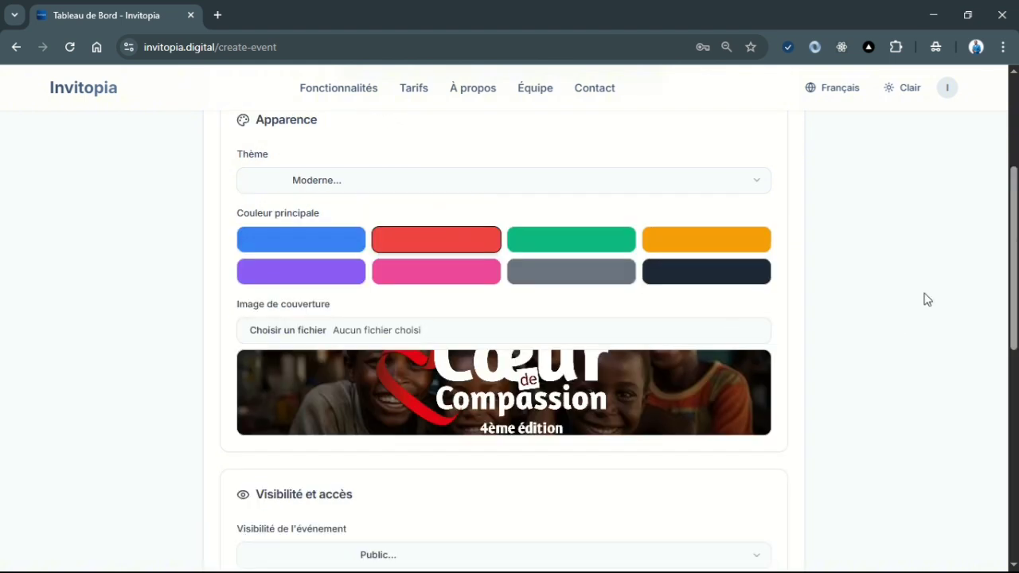
scroll(504, 334, "down", 8)
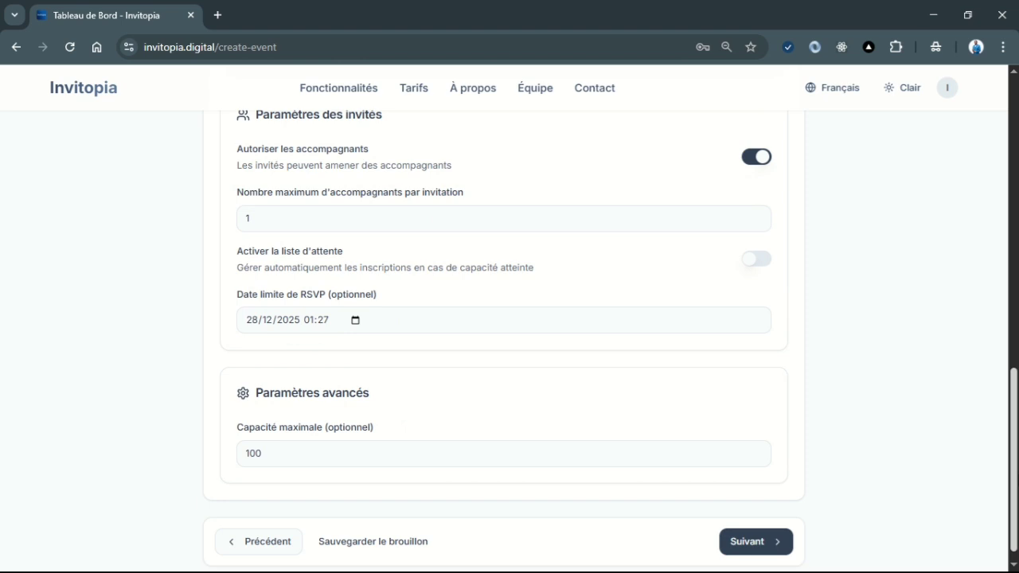
left_click(768, 543)
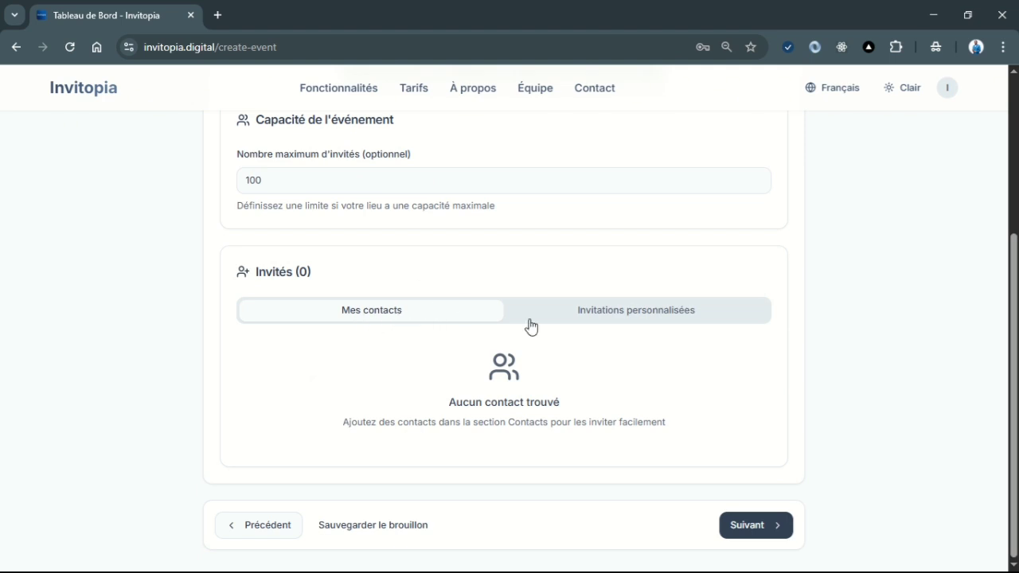
- Add a guest as a personalised invitation, using a saved contact's full name, e-mail and phone number
left_click(636, 315)
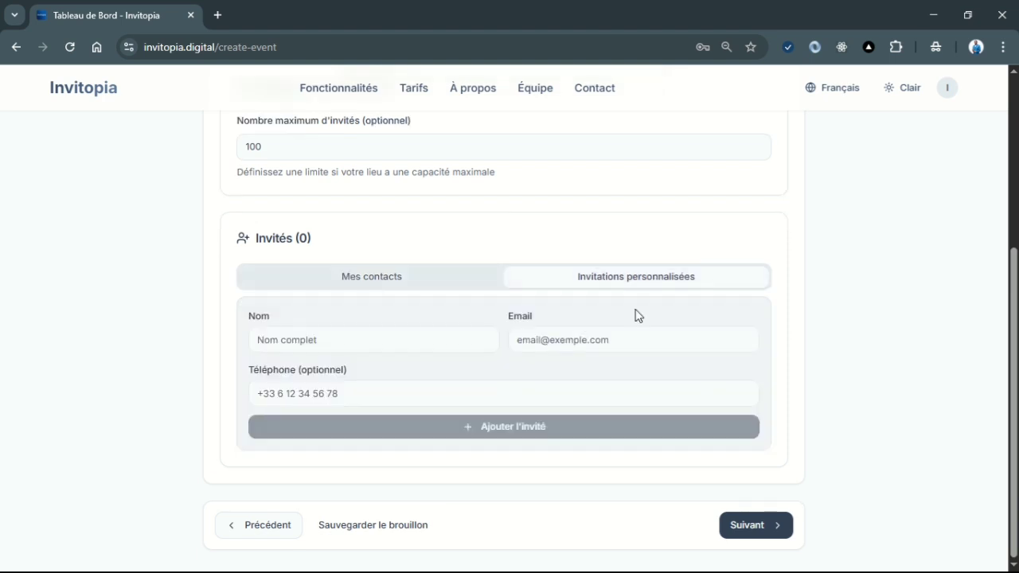
left_click(428, 340)
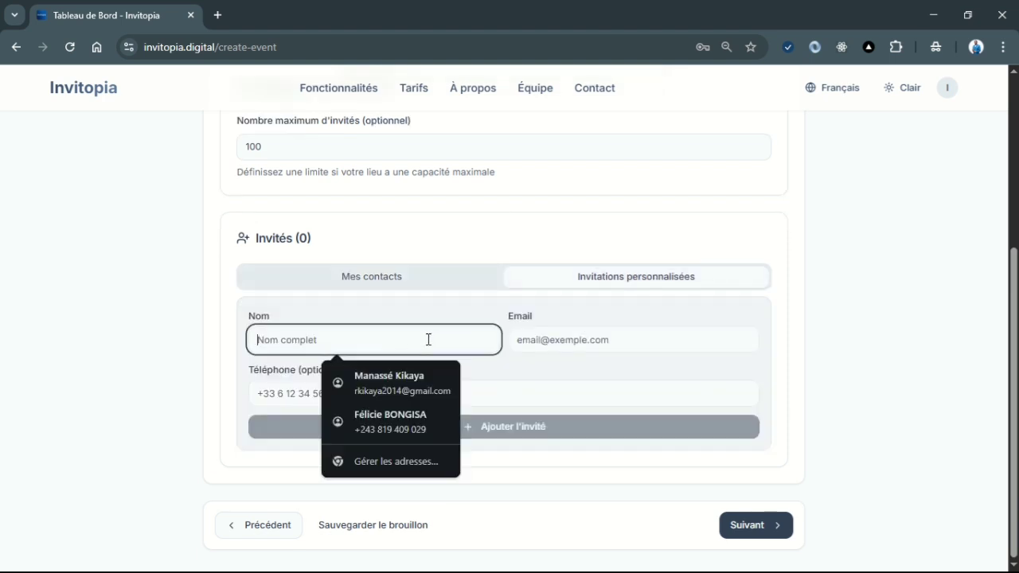
left_click(413, 383)
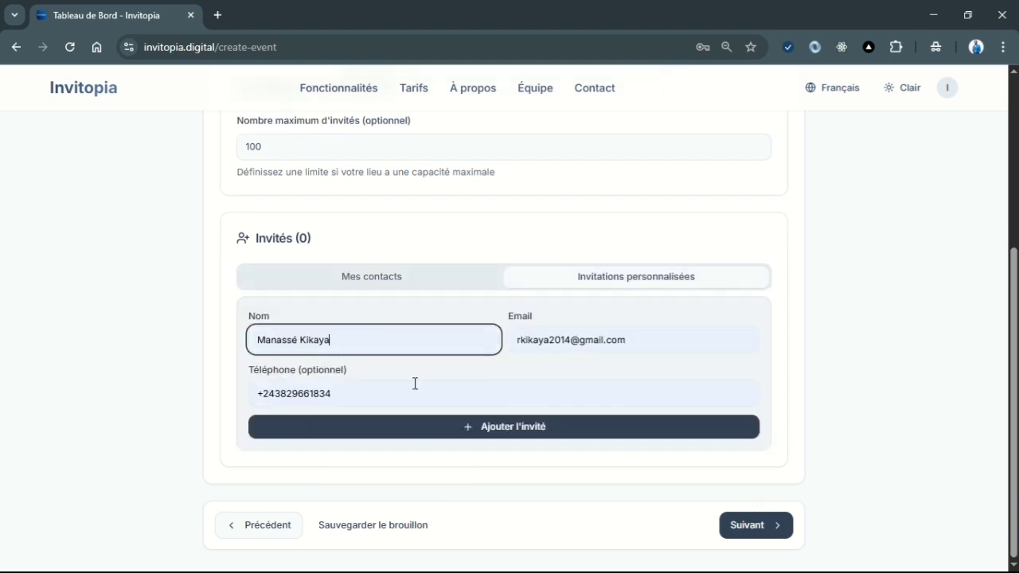
left_click(503, 430)
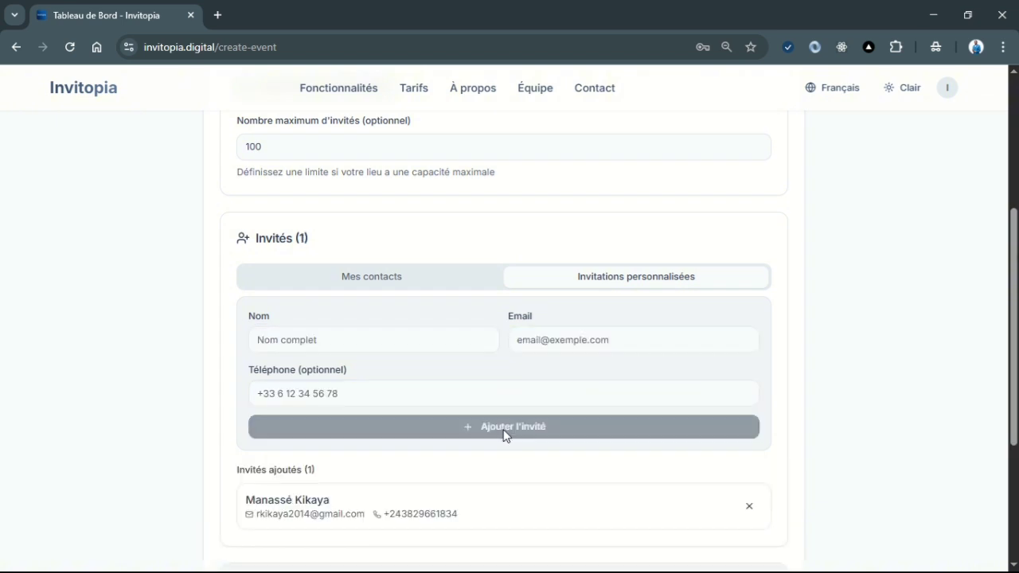
- Check the guest summary and continue to the Programme stage
scroll(1015, 359, "down", 2)
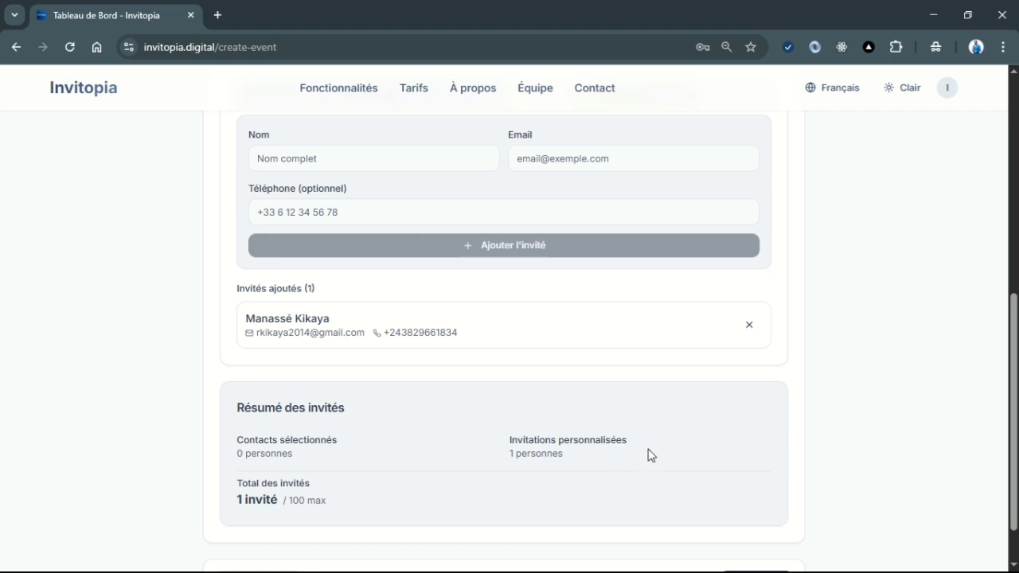
left_click(748, 325)
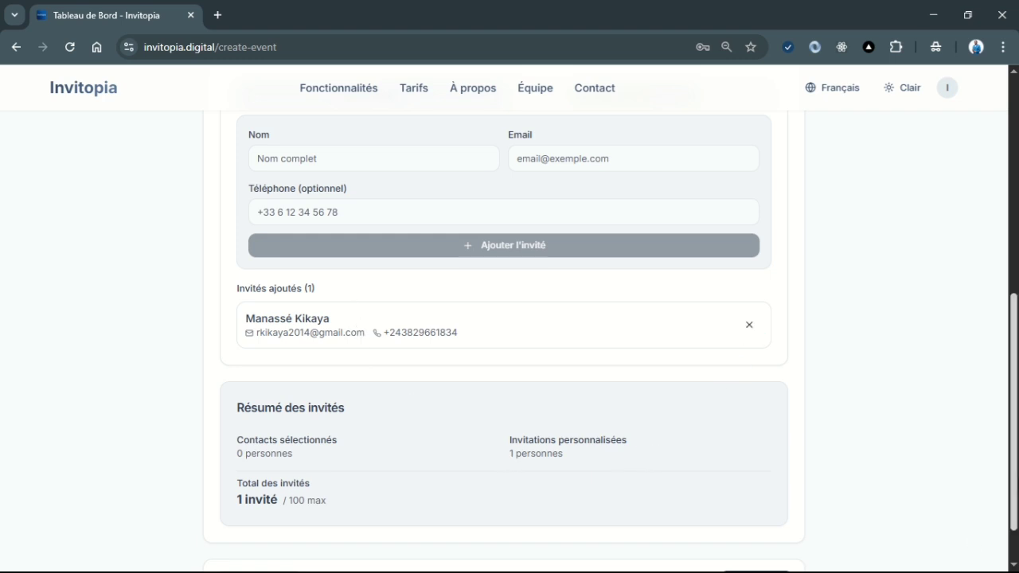
scroll(1016, 488, "down", 2)
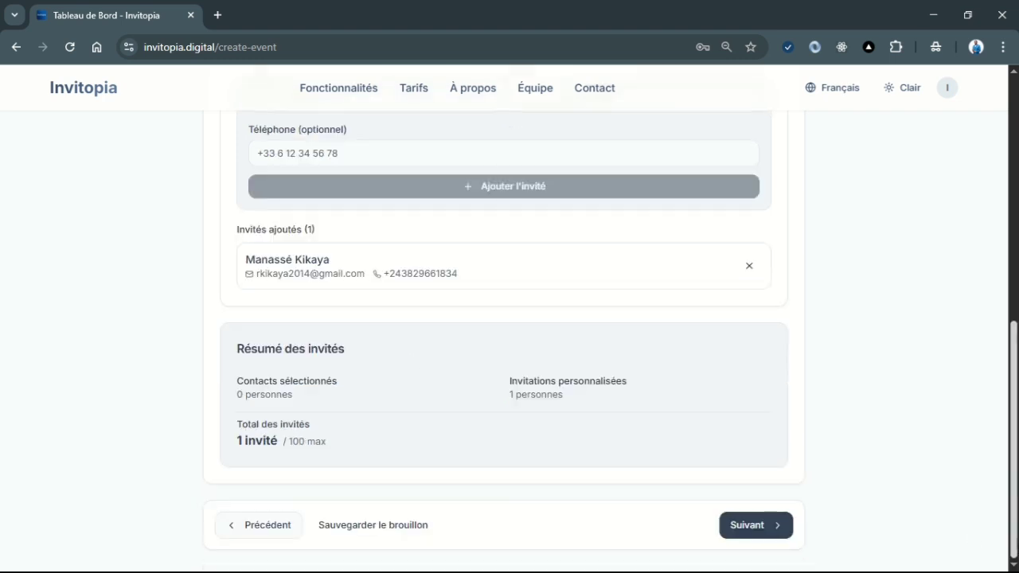
left_click(758, 529)
left_click_drag(1016, 383, 971, 150)
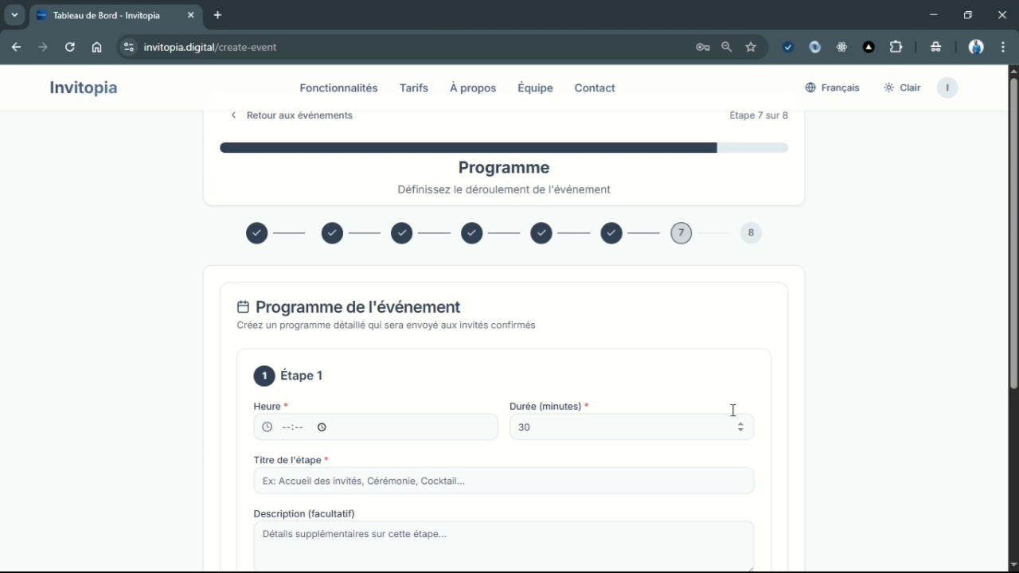
- Fill in the first programme step with time 11:00, a duration of 10 minutes and the title "Arrivée au lieu"
scroll(1013, 334, "down", 1)
scroll(509, 318, "down", 2)
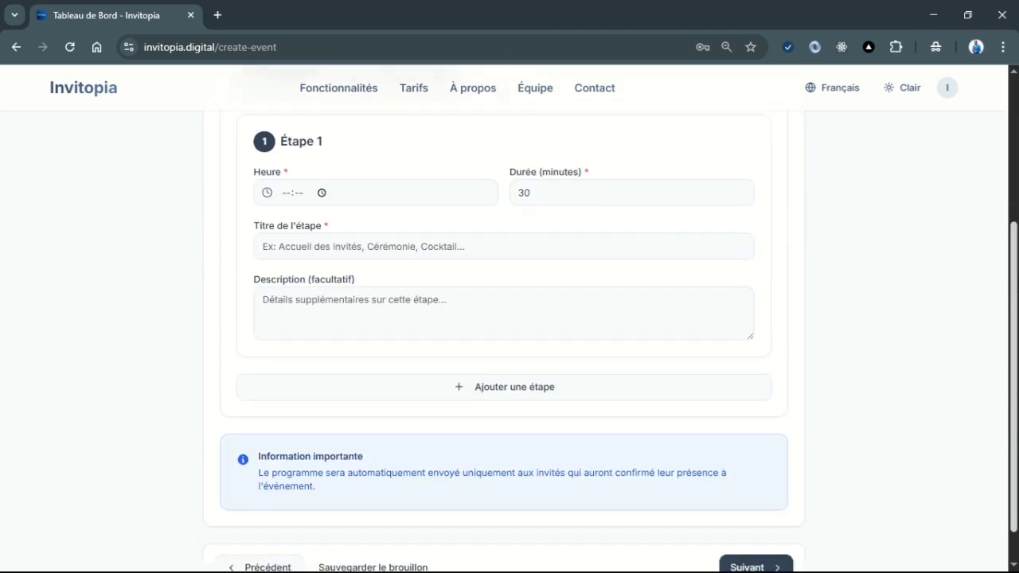
left_click(288, 194)
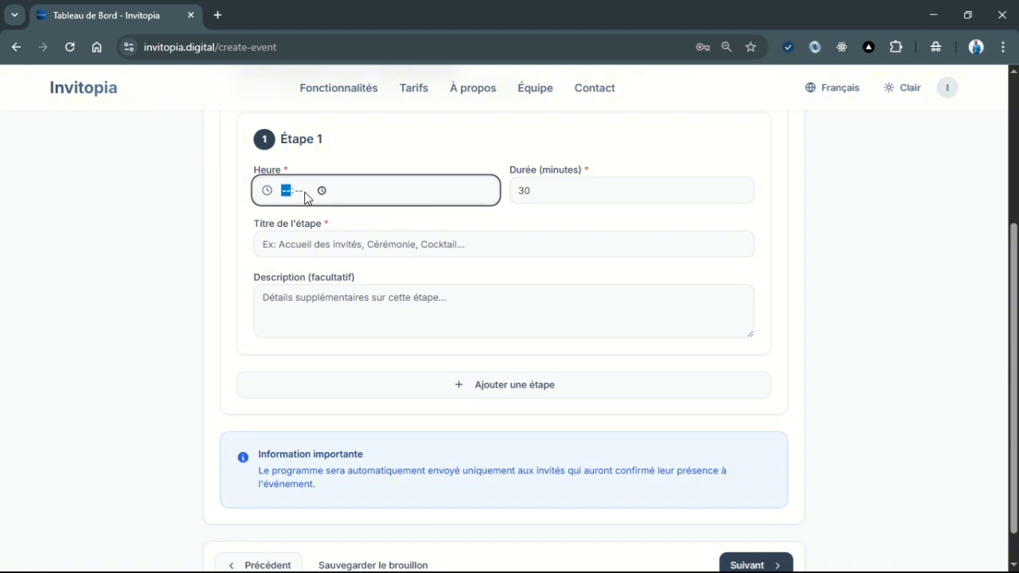
type("1100")
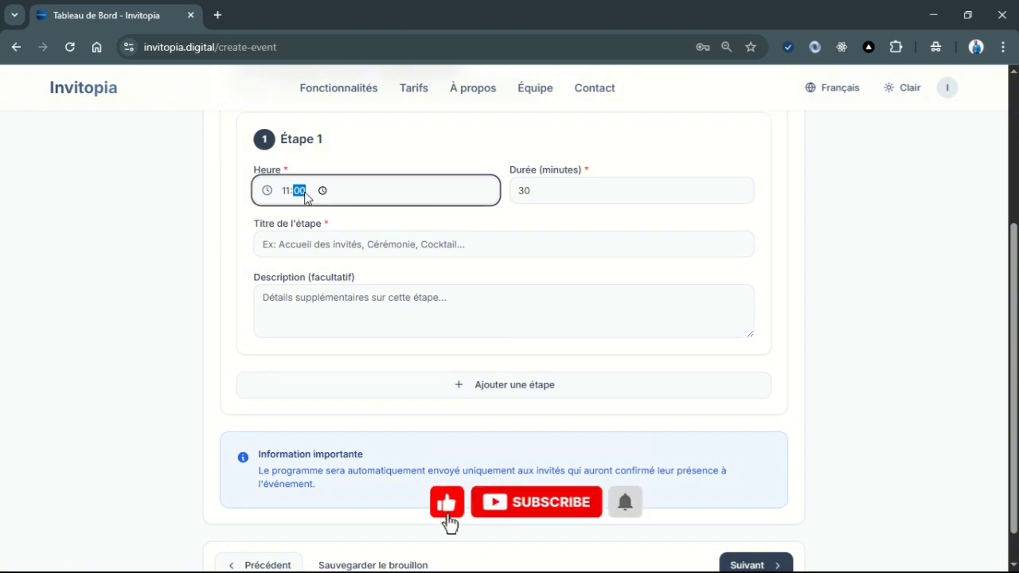
left_click(527, 191)
key("BackSpace")
key("BackSpace")
type("10")
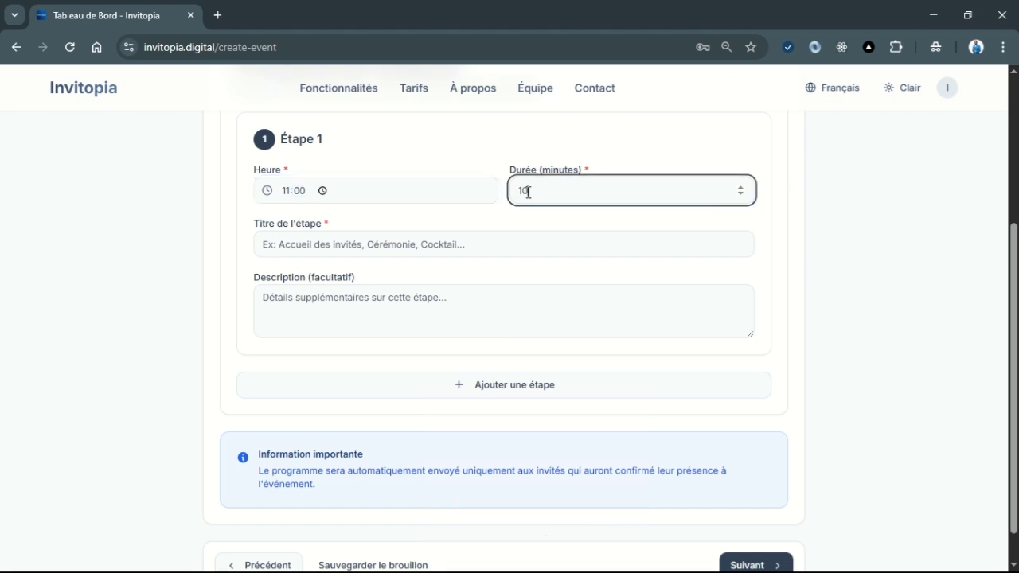
left_click(414, 251)
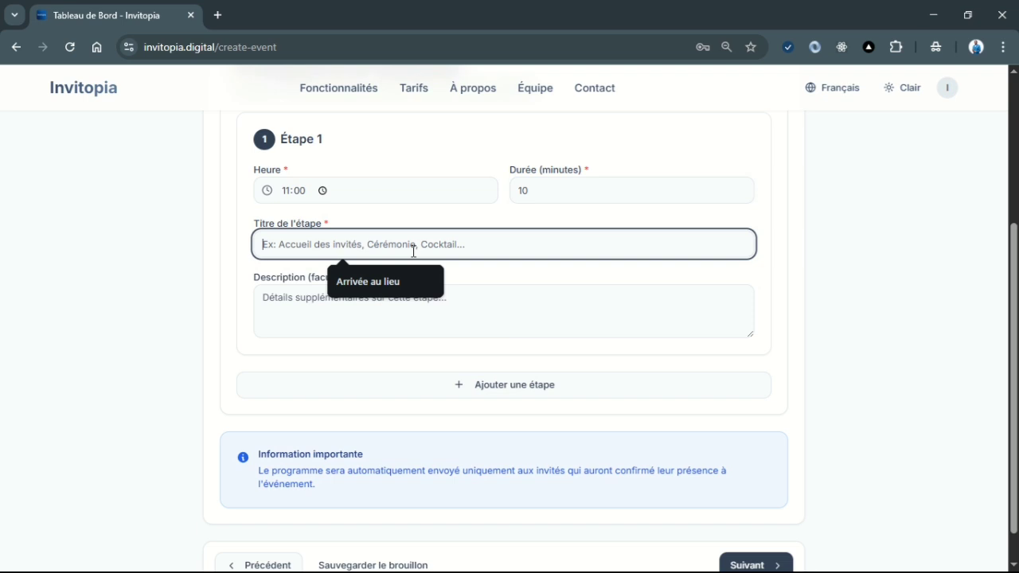
left_click(398, 281)
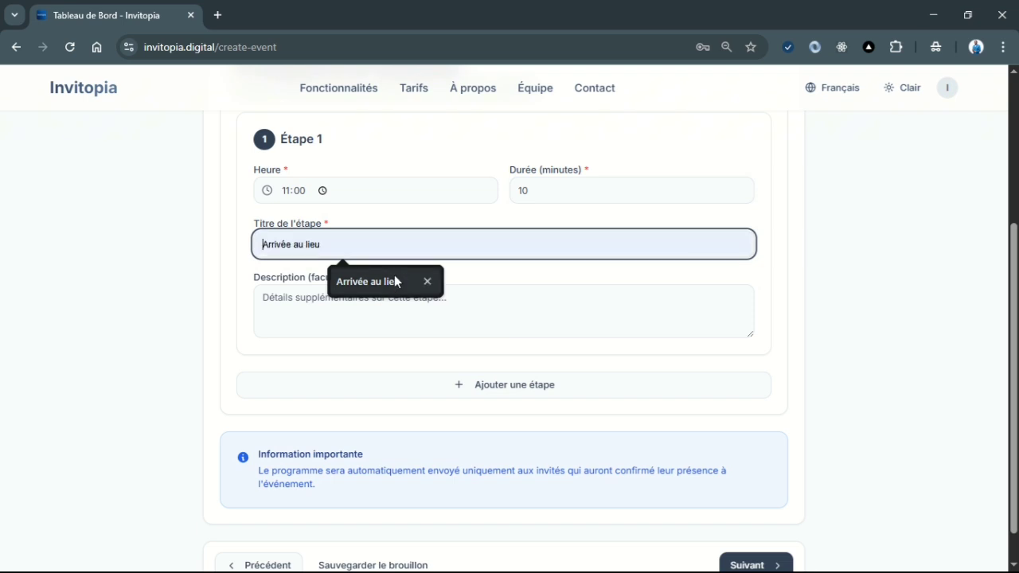
left_click(384, 291)
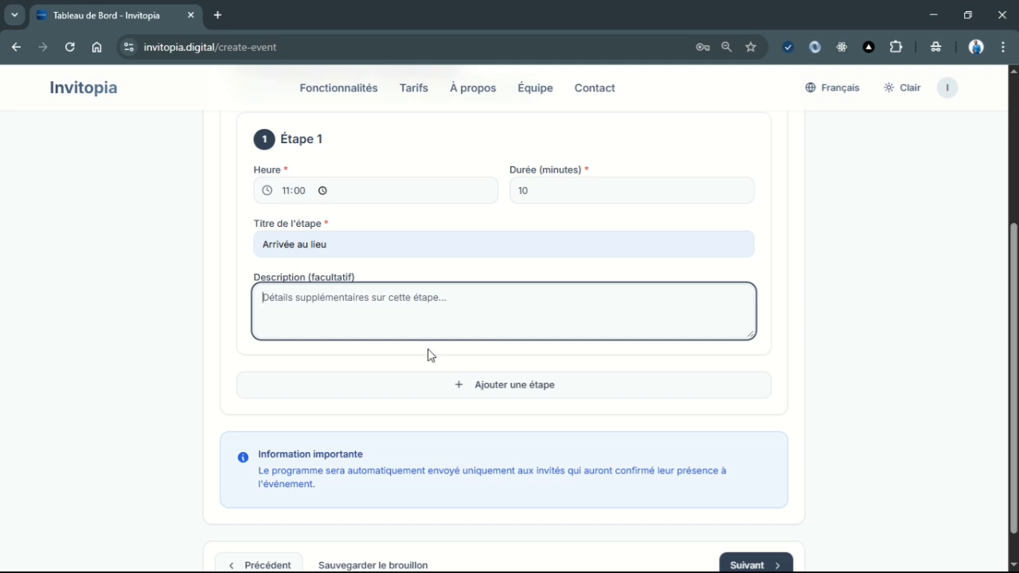
- Add a second programme step and set its time to 11:10
left_click(472, 389)
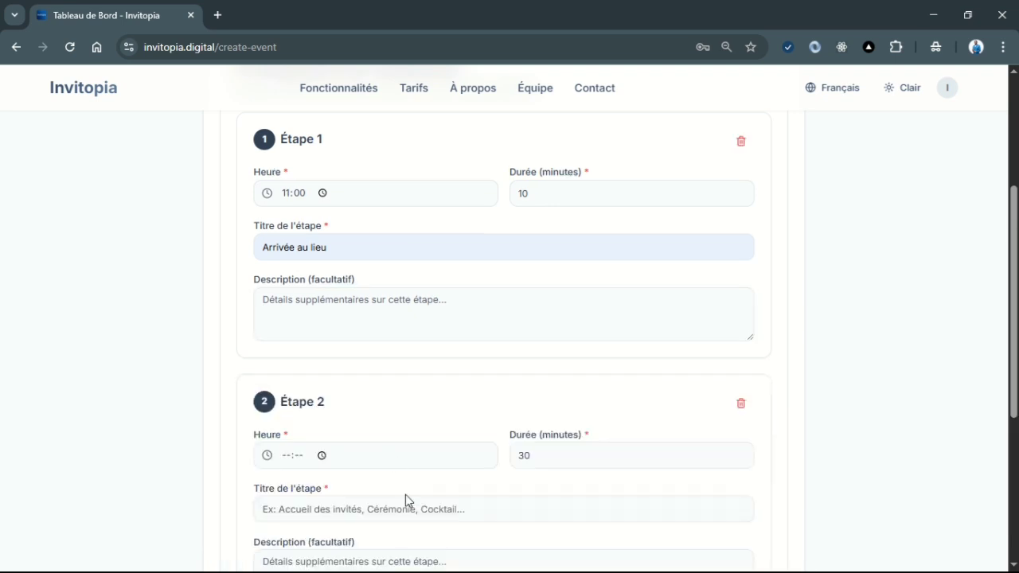
left_click(285, 459)
type("11:11")
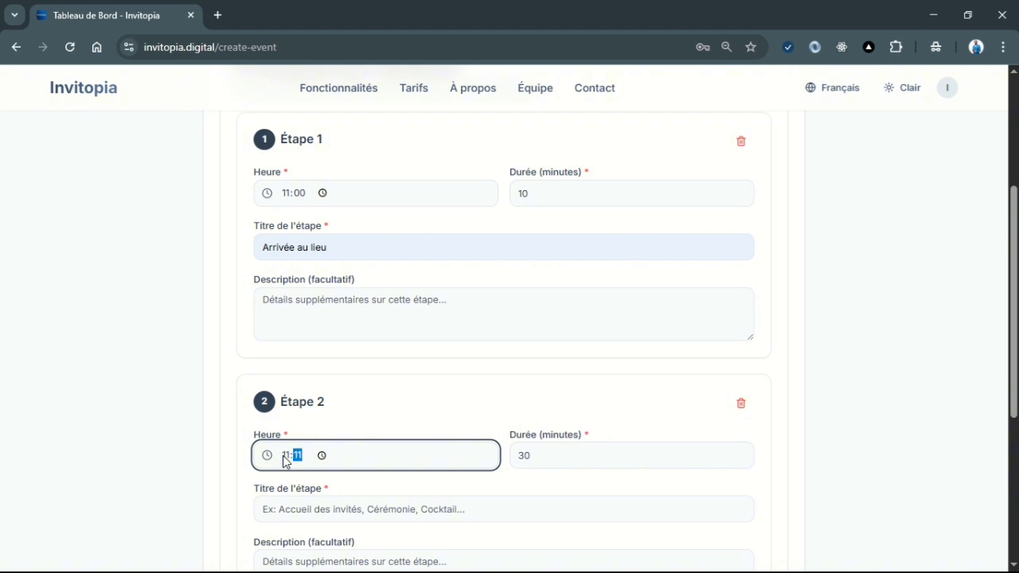
key("Down")
- Title the second programme step "Cérémonie" and describe it as "remise des biens et présents, prise de contact, etc.."
left_click(334, 510)
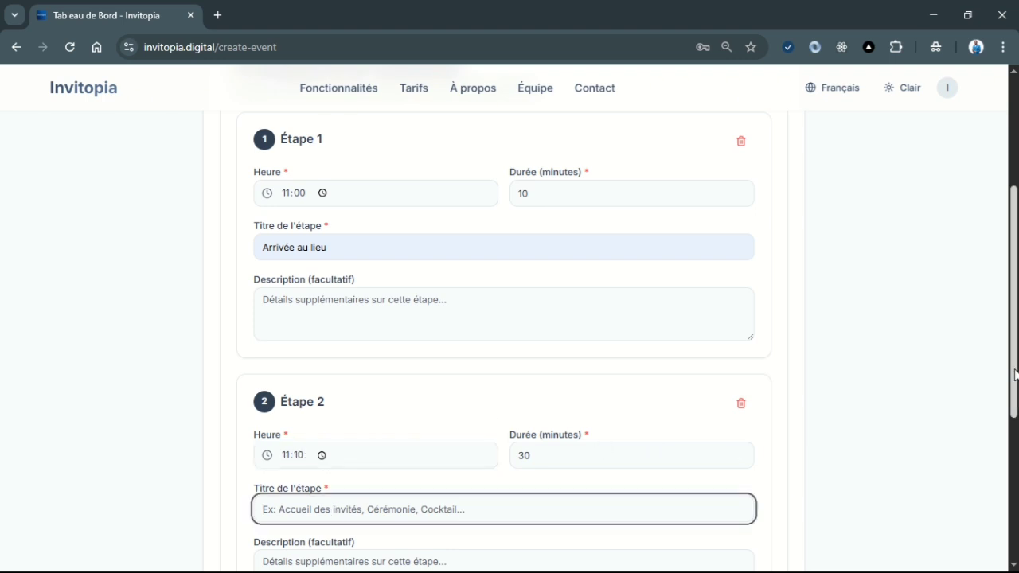
scroll(1015, 374, "down", 2)
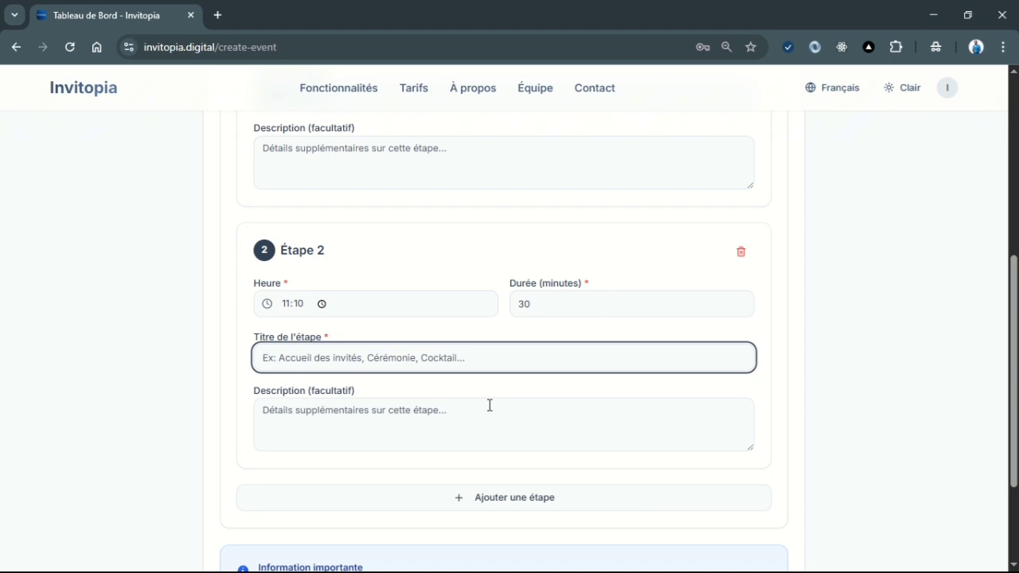
type("C")
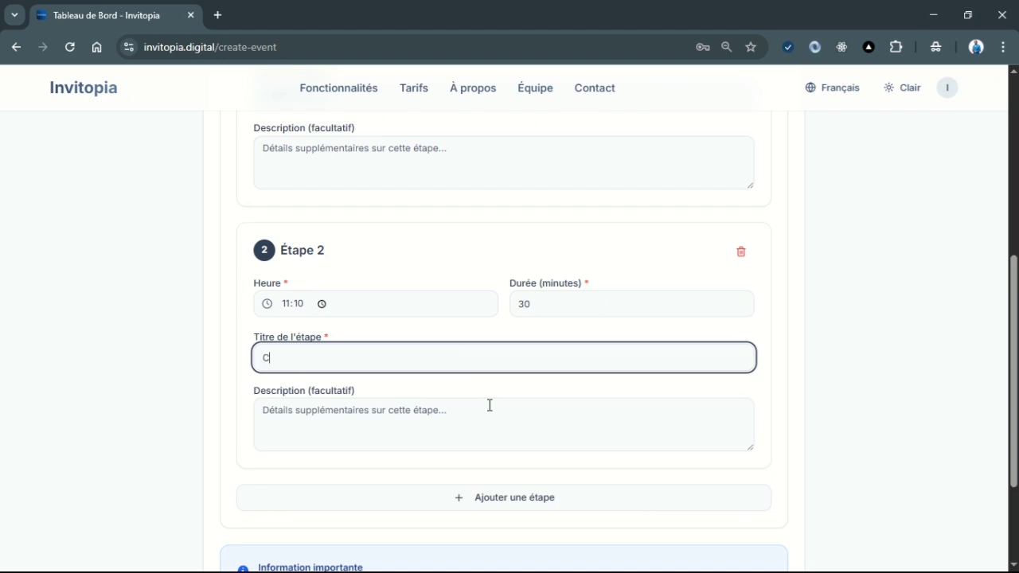
type("én")
type("ré")
type("monie")
left_click(490, 405)
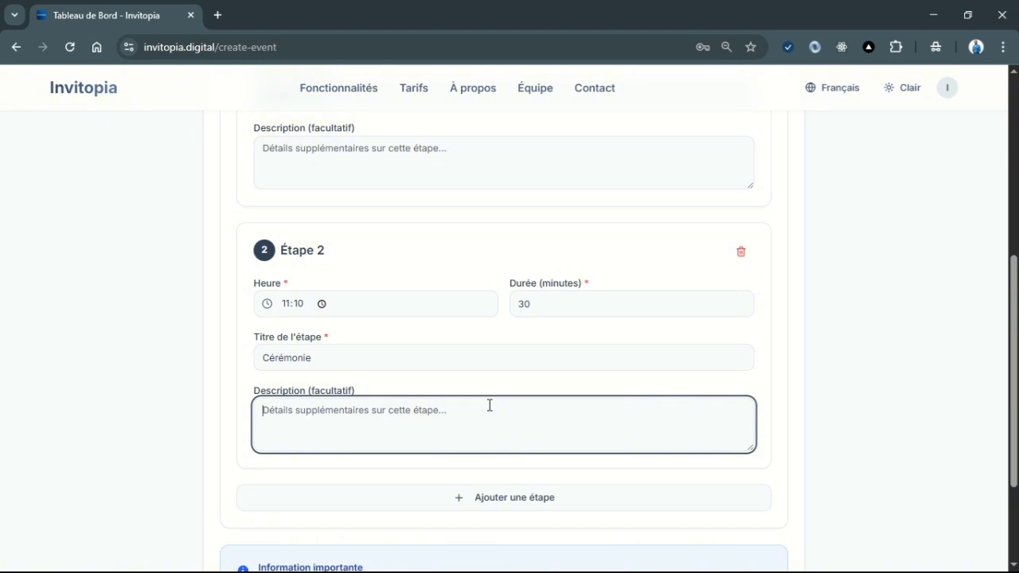
type("remise des biens et pré")
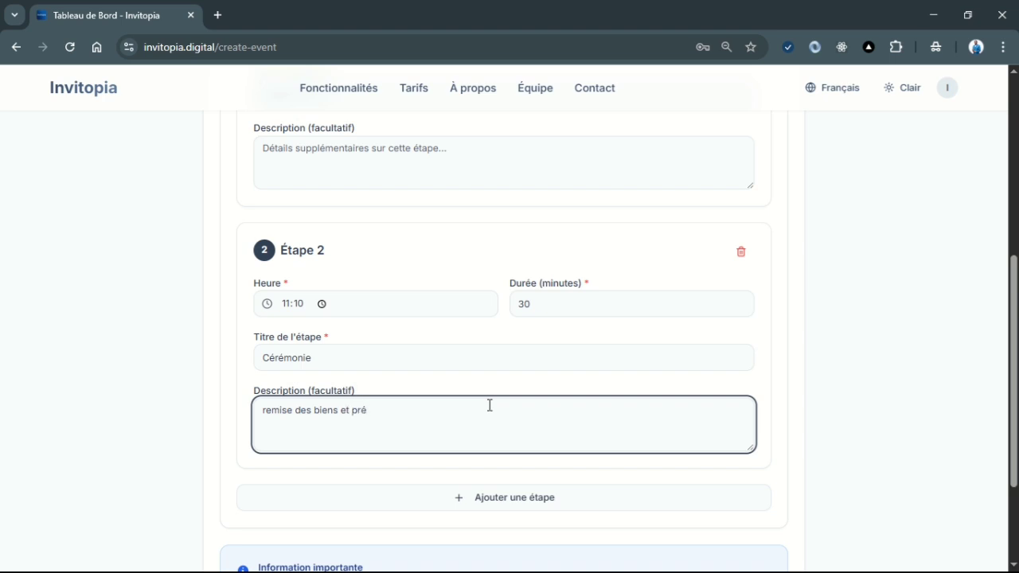
type("sents, prise de contac")
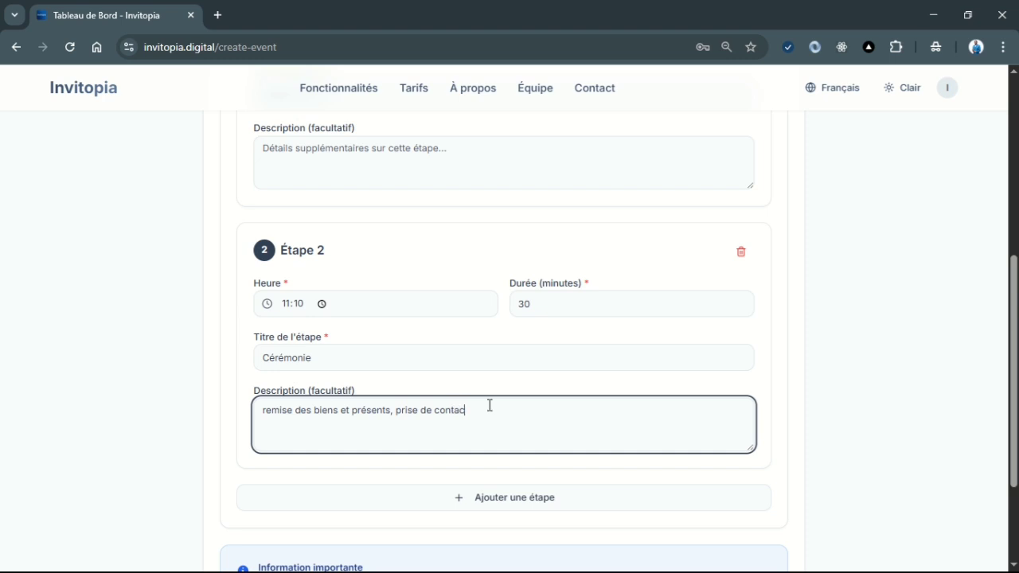
type("t, etc.")
- Add a third programme step with time 11:40 and a duration of 20 minutes
left_click(539, 500)
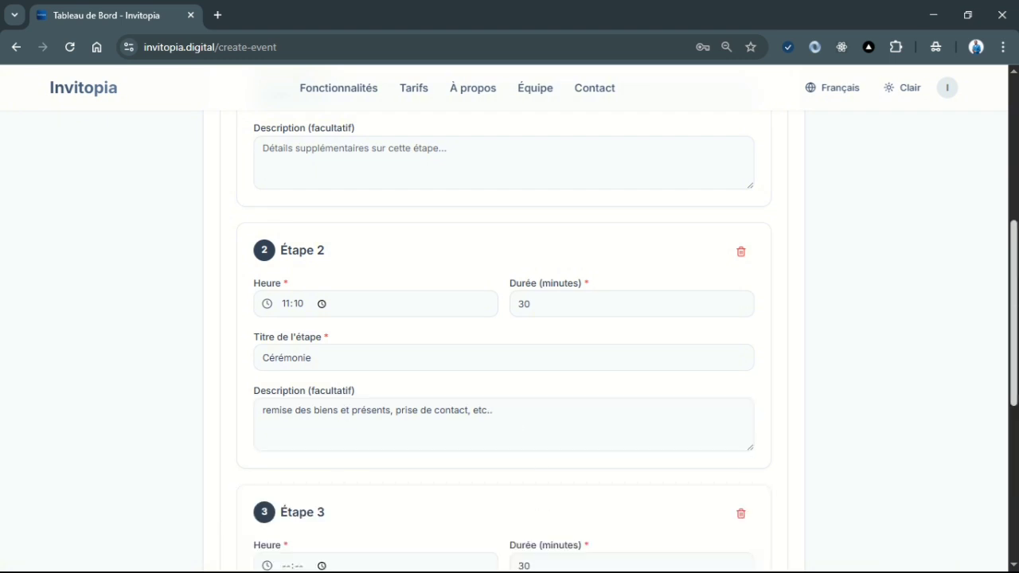
scroll(499, 387, "down", 5)
left_click(287, 156)
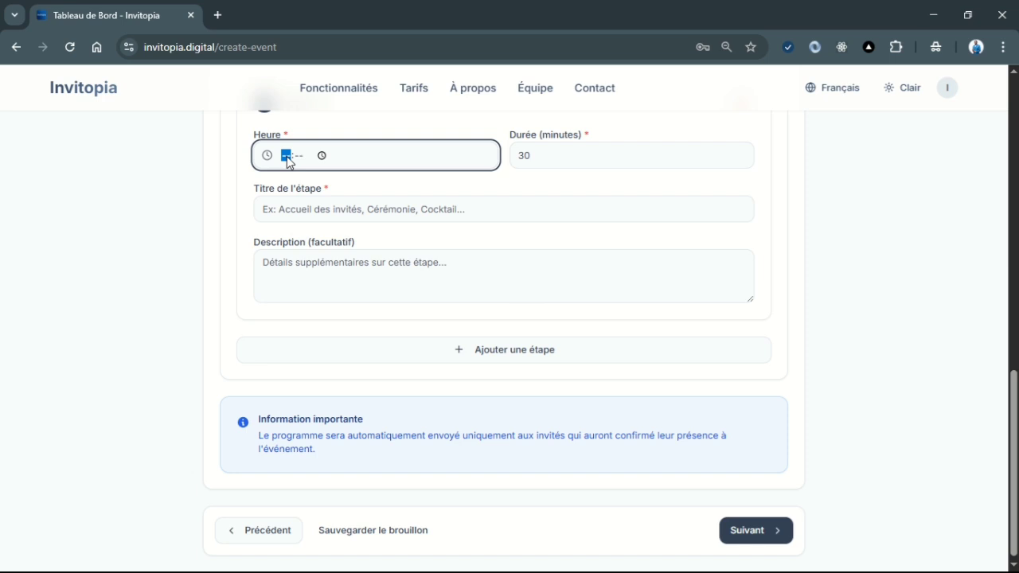
type("11:40")
left_click(550, 167)
key("BackSpace")
key("BackSpace")
type("20")
- Title the third programme step "Cocktail & Clôture" and leave its description empty
left_click(363, 211)
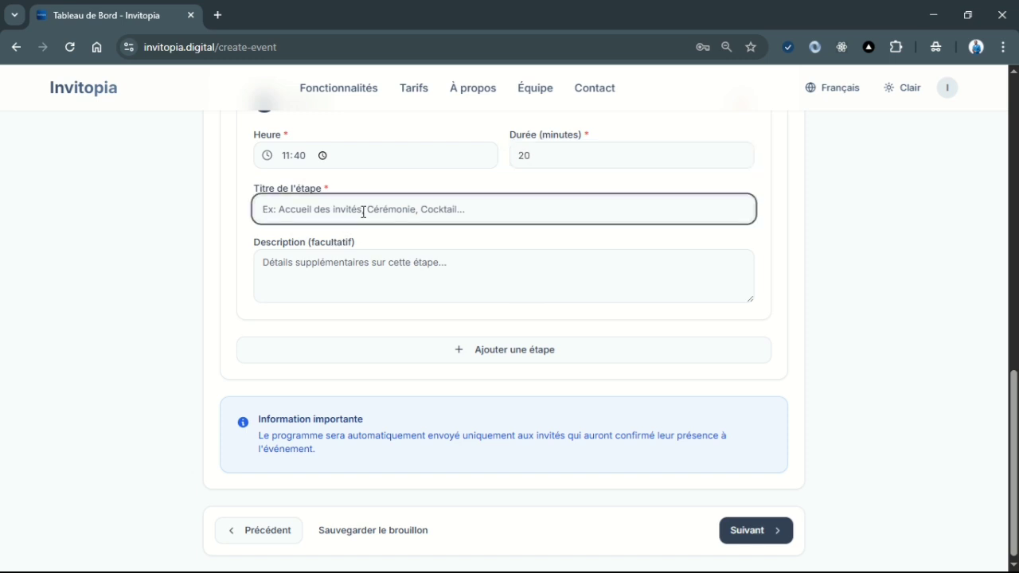
type("Cock")
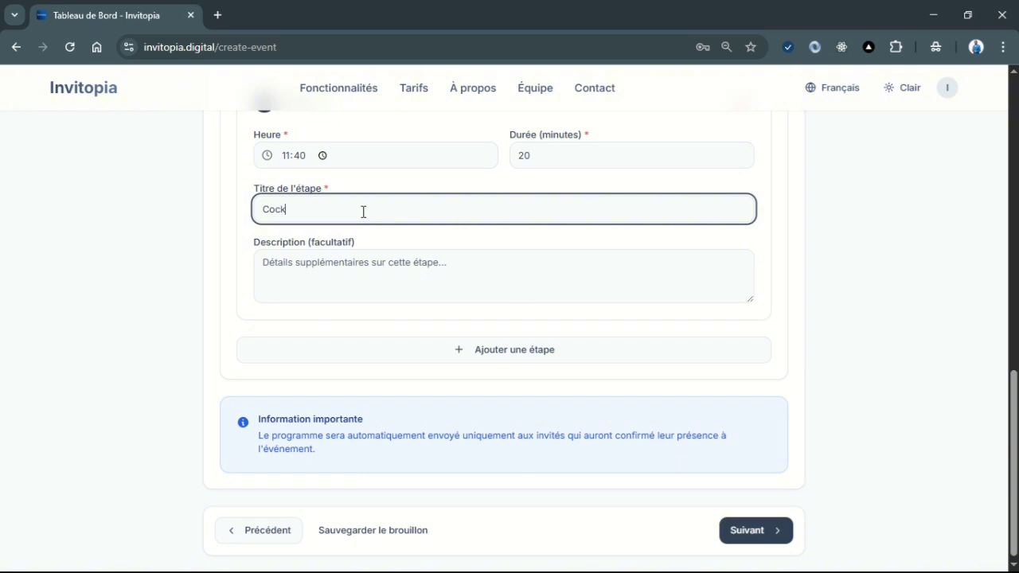
key("BackSpace")
key("BackSpace")
key("BackSpace")
key("BackSpace")
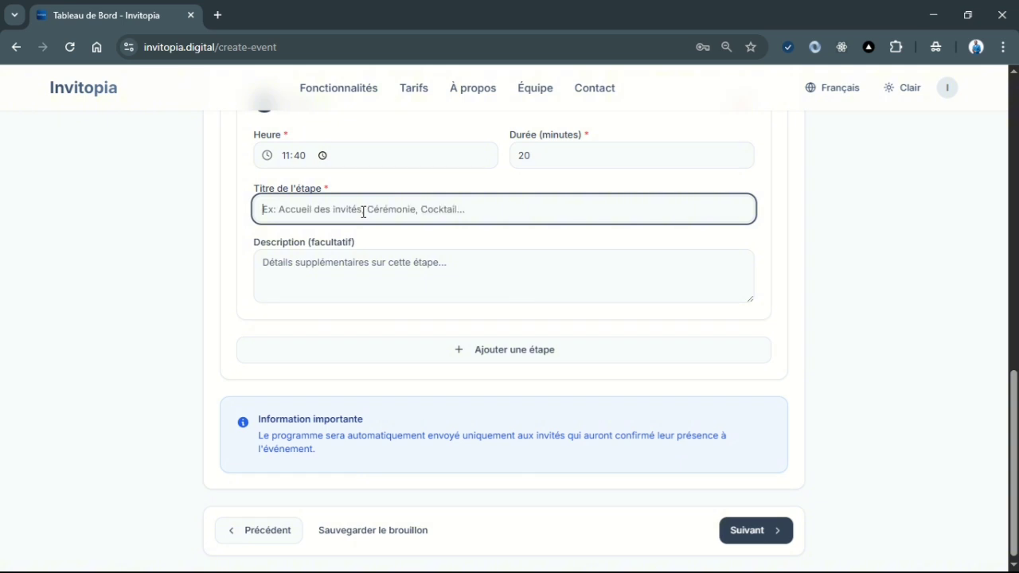
type("Co")
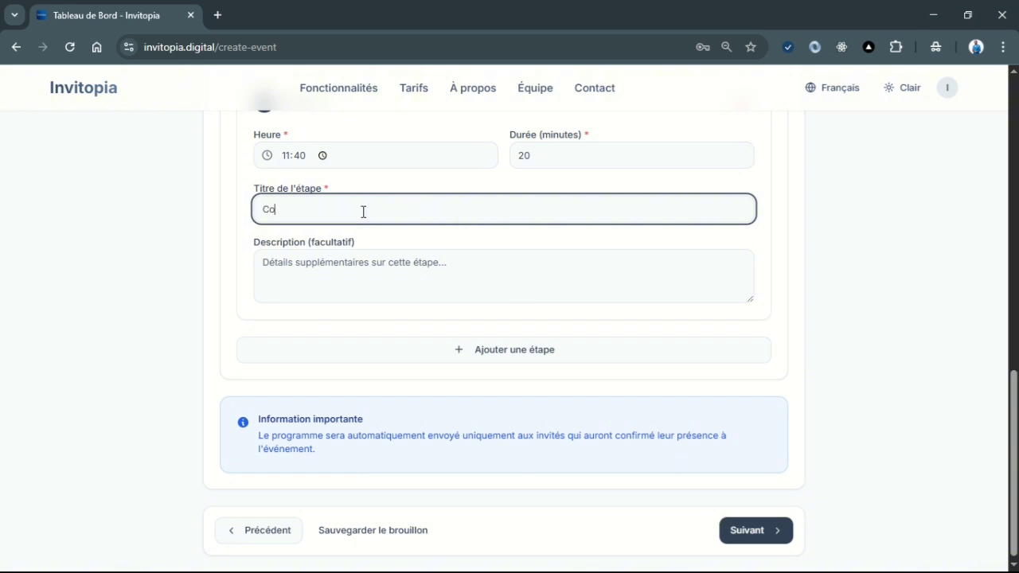
type("cktail & Clôture")
left_click(417, 277)
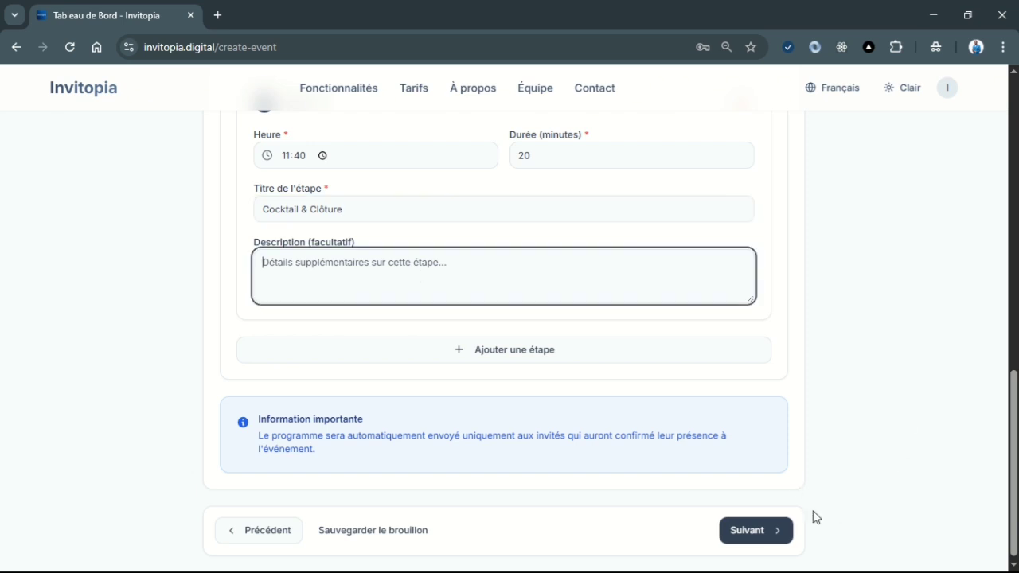
- Continue to the confirmation stage, review the event's details and create the event
left_click(771, 537)
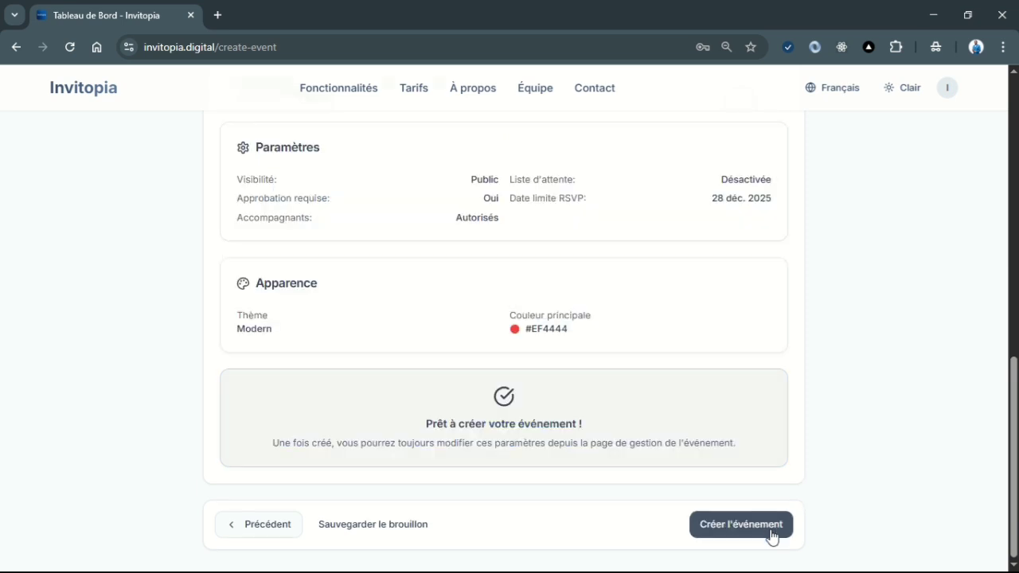
left_click_drag(1016, 406, 1014, 155)
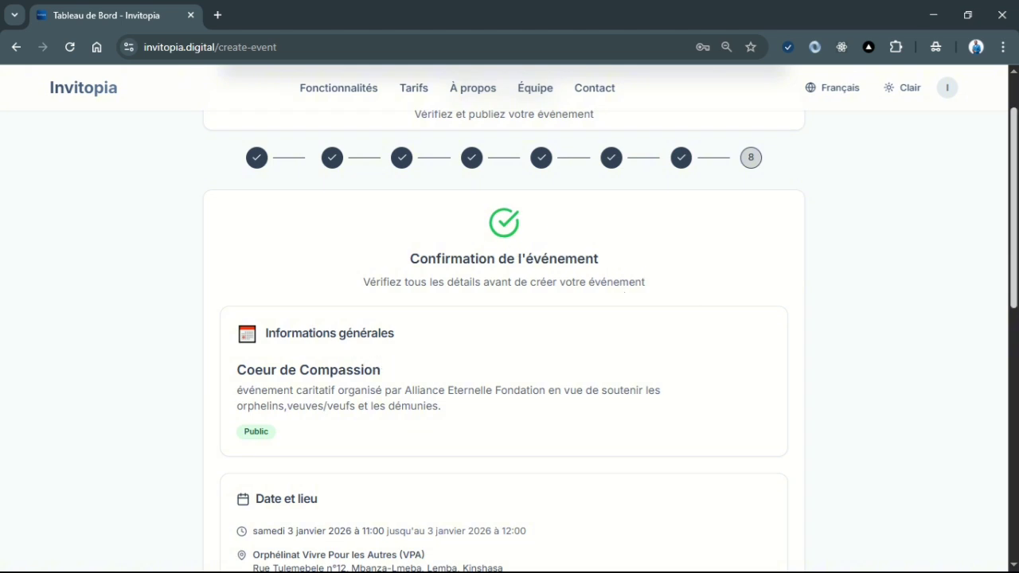
left_click_drag(1017, 231, 1017, 438)
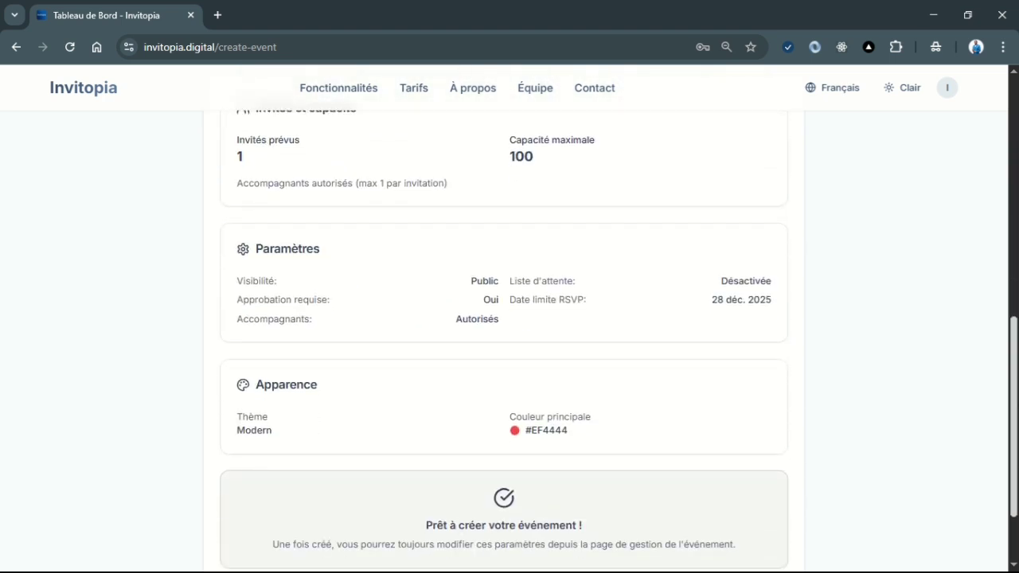
left_click_drag(1015, 364, 1016, 408)
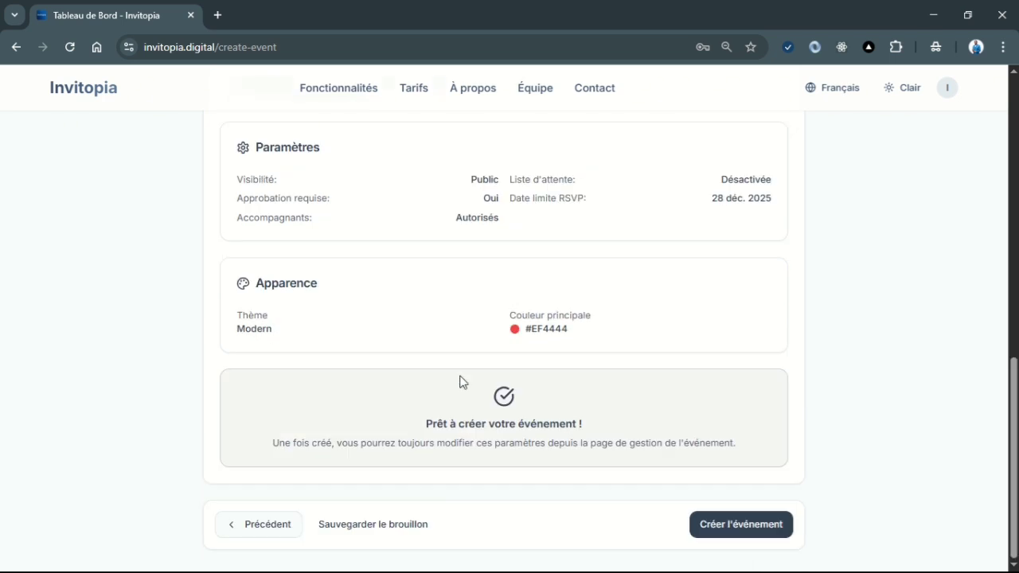
left_click(721, 532)
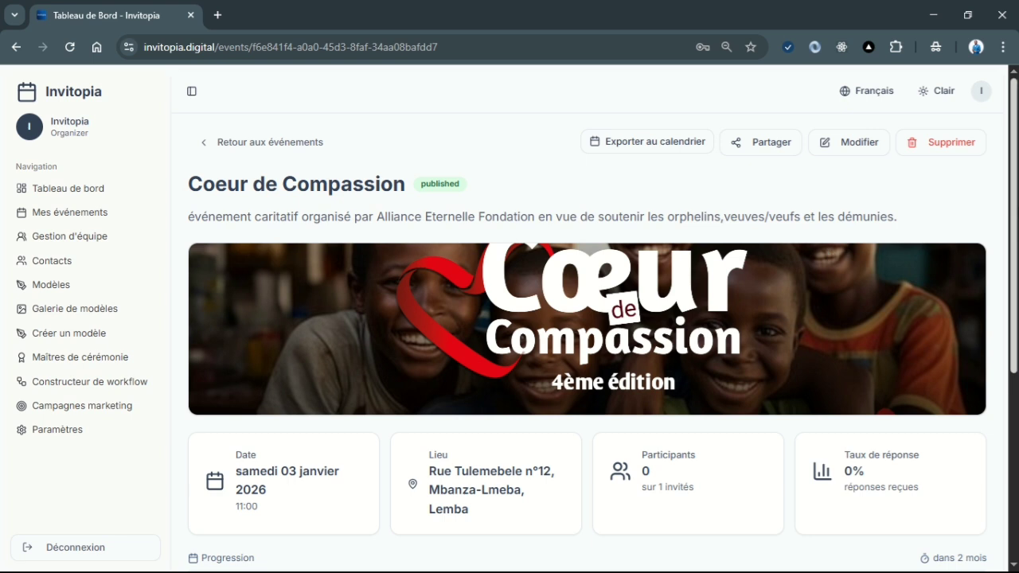
- Look over the new event's overview page and open its guest list
scroll(1016, 220, "down", 2)
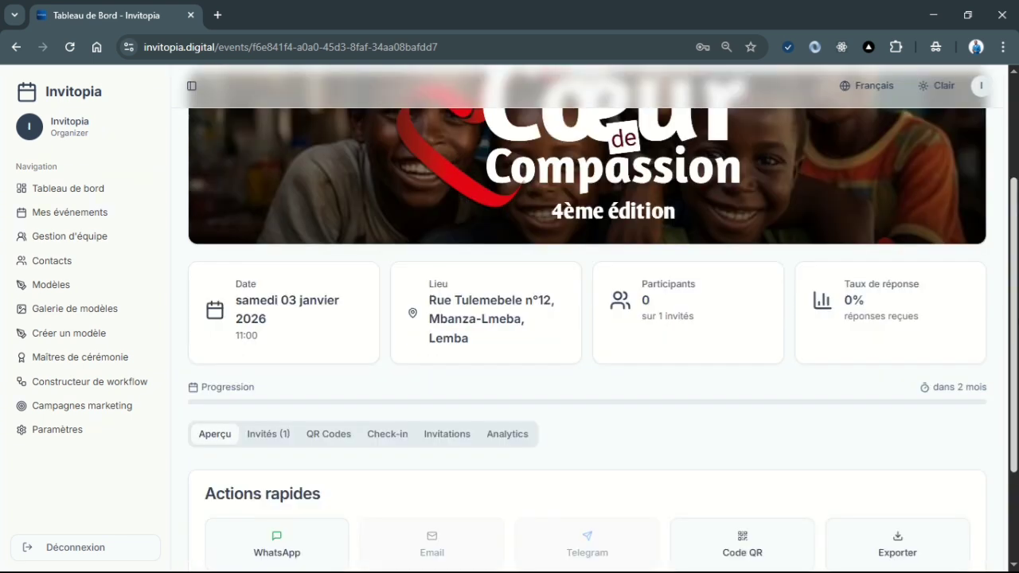
scroll(1016, 239, "down", 2)
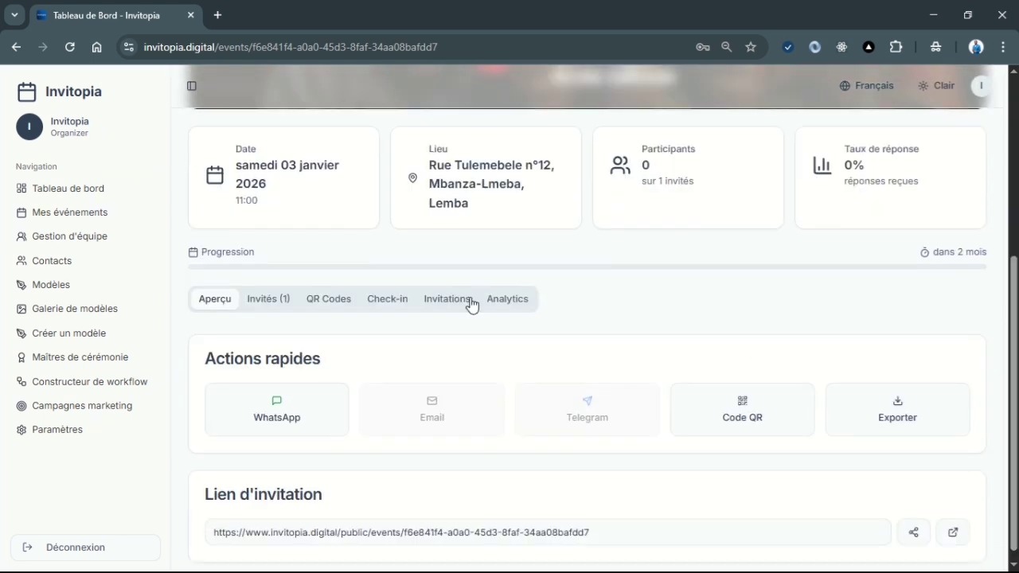
left_click(276, 306)
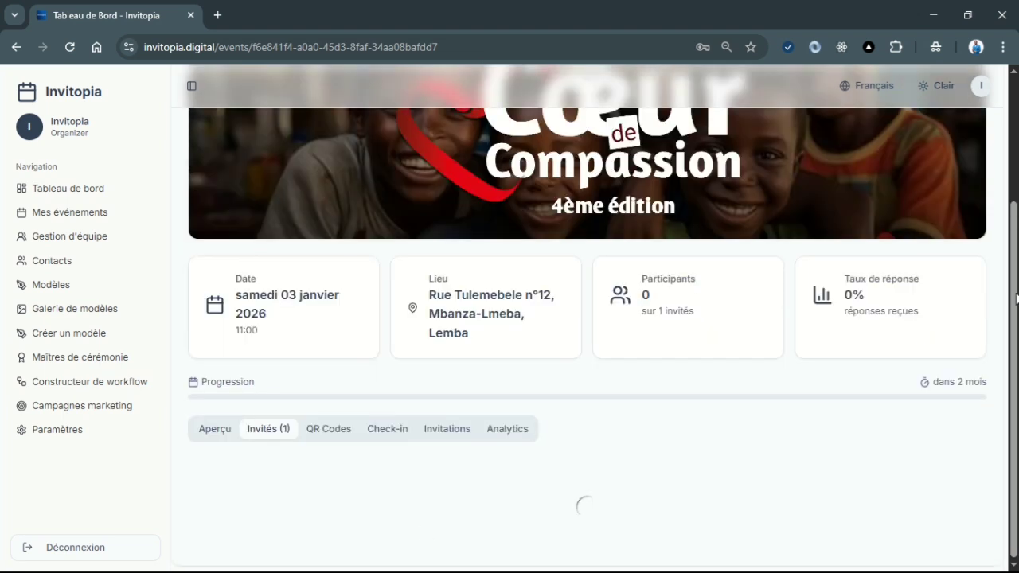
scroll(1017, 330, "down", 2)
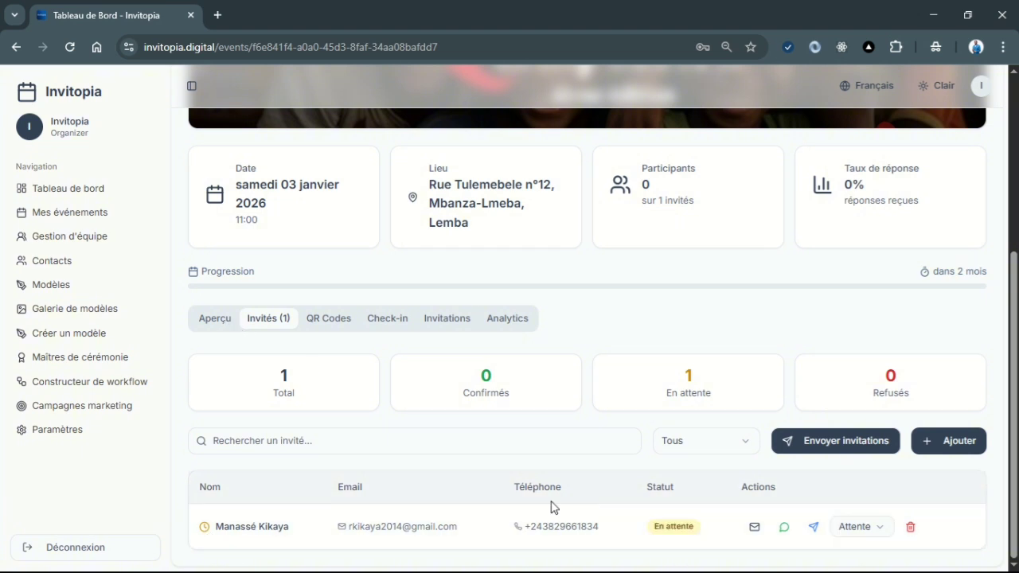
- Return to the event's overview and log out of the organizer account
left_click(216, 320)
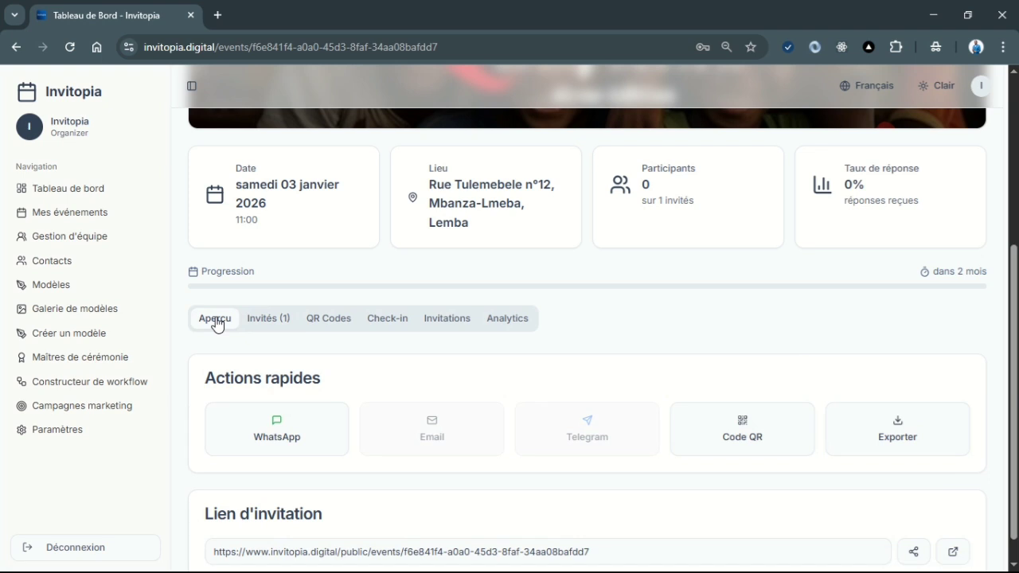
scroll(955, 239, "up", 4)
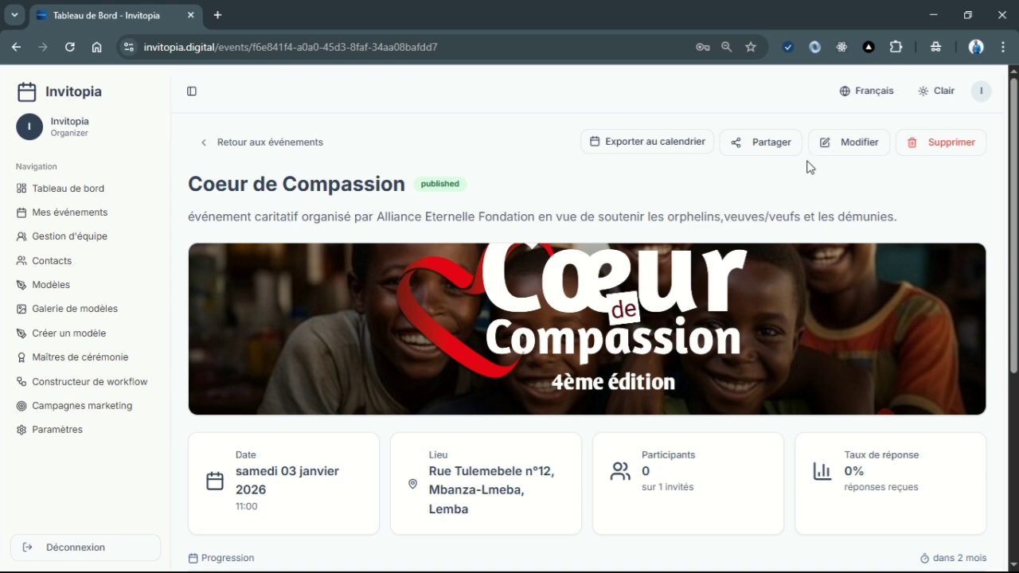
left_click(981, 91)
left_click(945, 169)
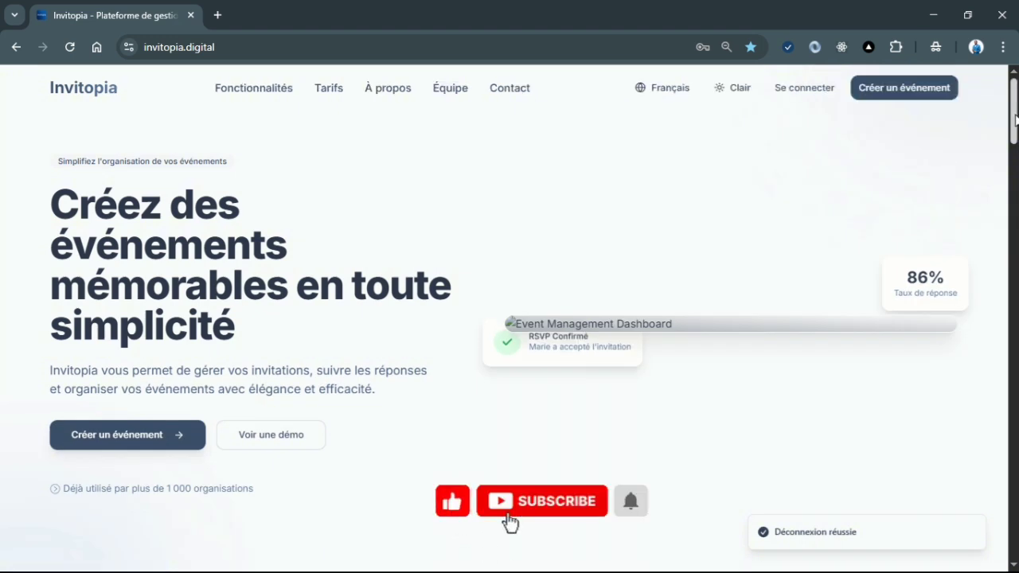
- Find the "Coeur de Compassion" event among the recent events on the public homepage and open its public page
scroll(509, 318, "down", 3)
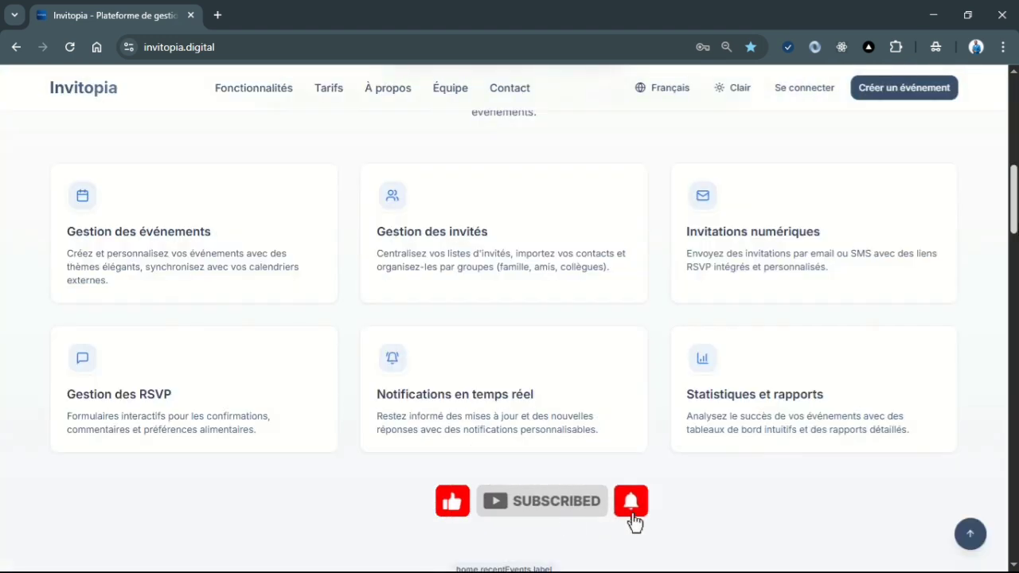
scroll(1015, 296, "down", 5)
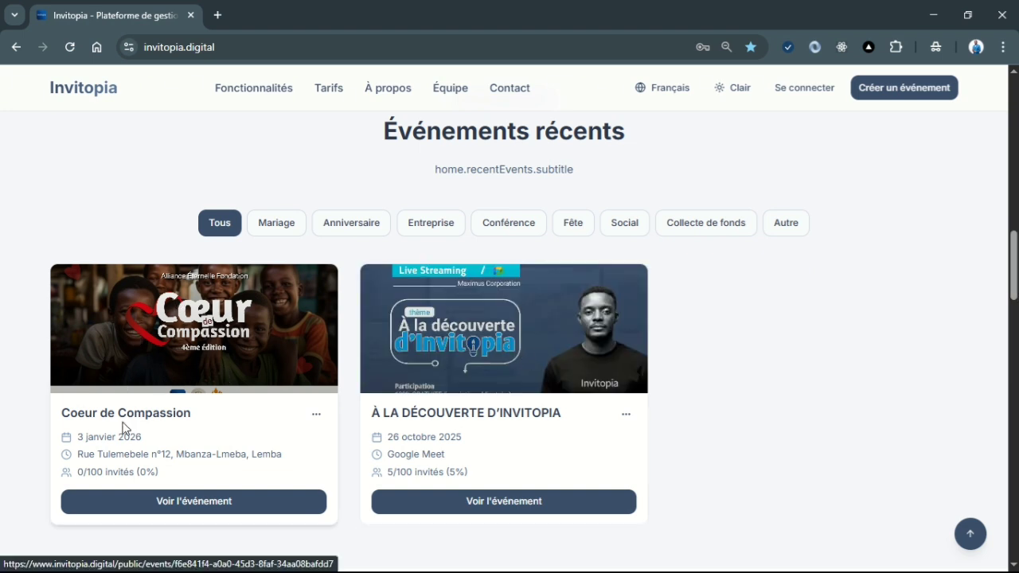
left_click(196, 515)
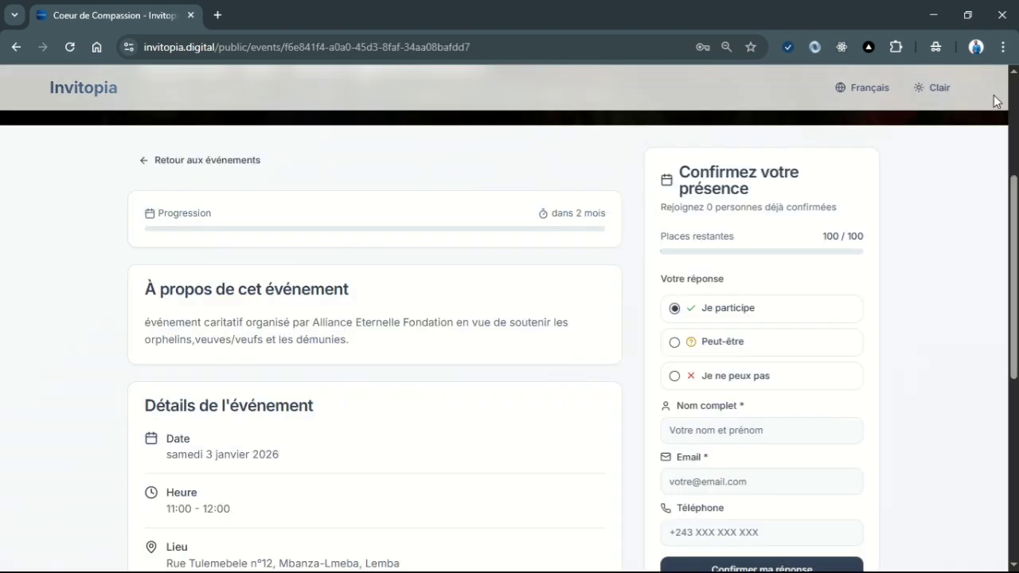
- Review the public event page's details and attendance confirmation form, and return to the Invitopia homepage
scroll(510, 318, "up", 3)
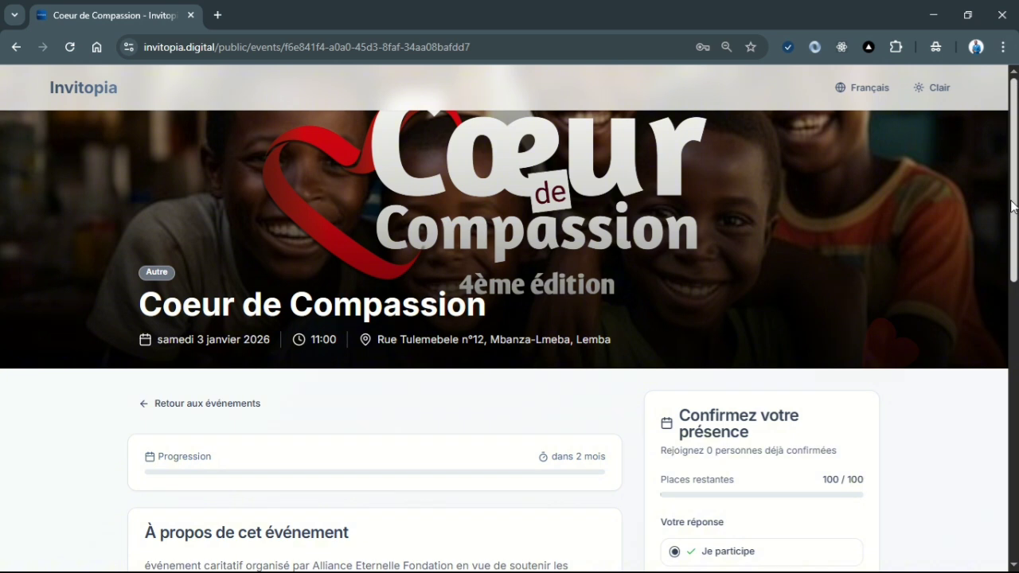
scroll(1011, 206, "down", 3)
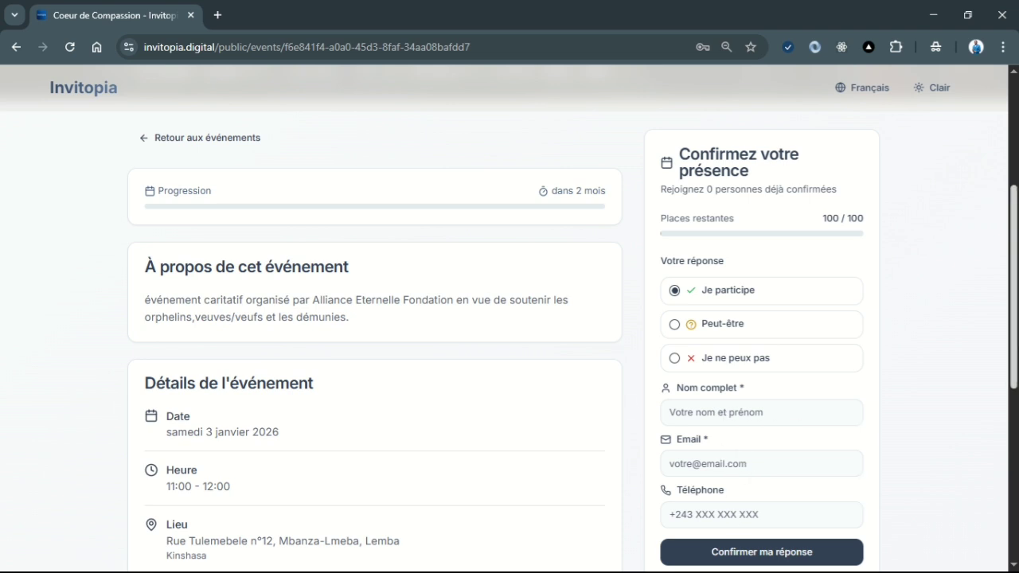
scroll(510, 319, "down", 2)
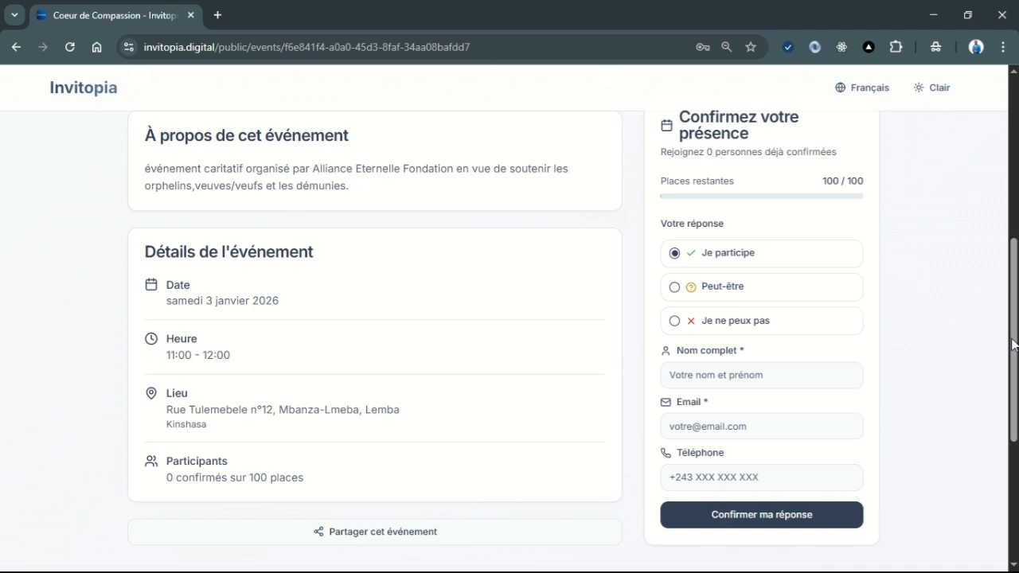
scroll(964, 83, "up", 5)
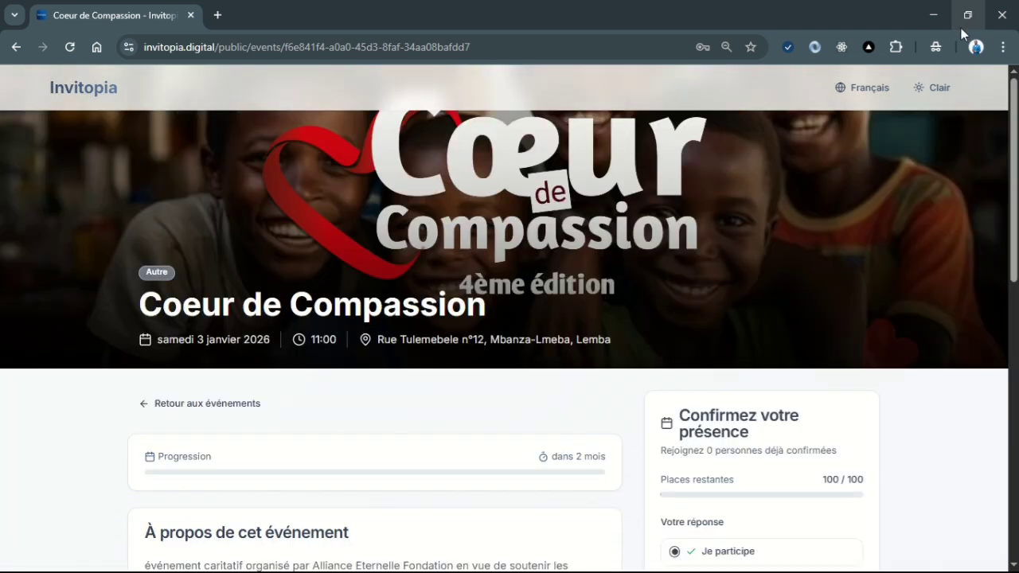
left_click(111, 90)
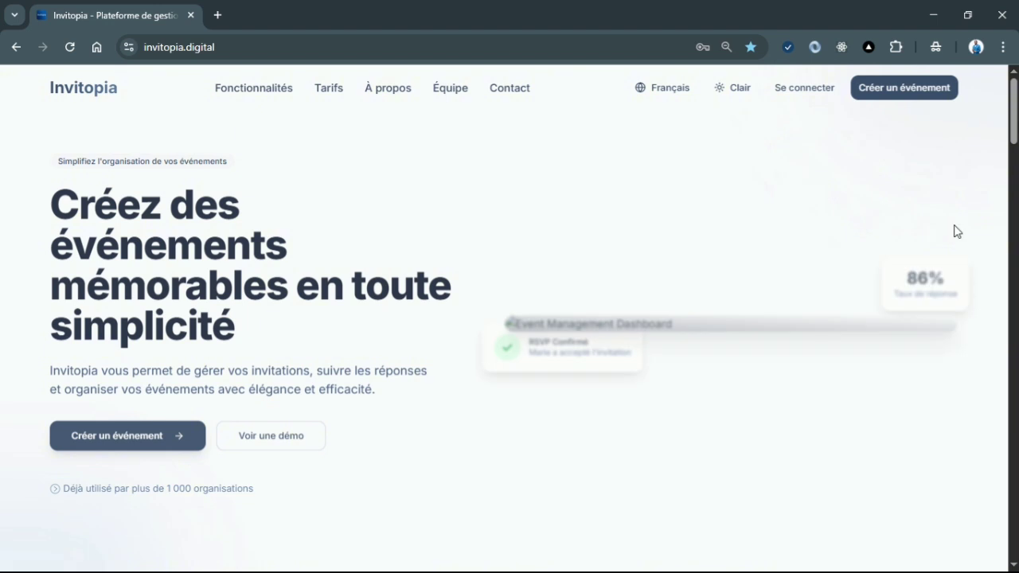